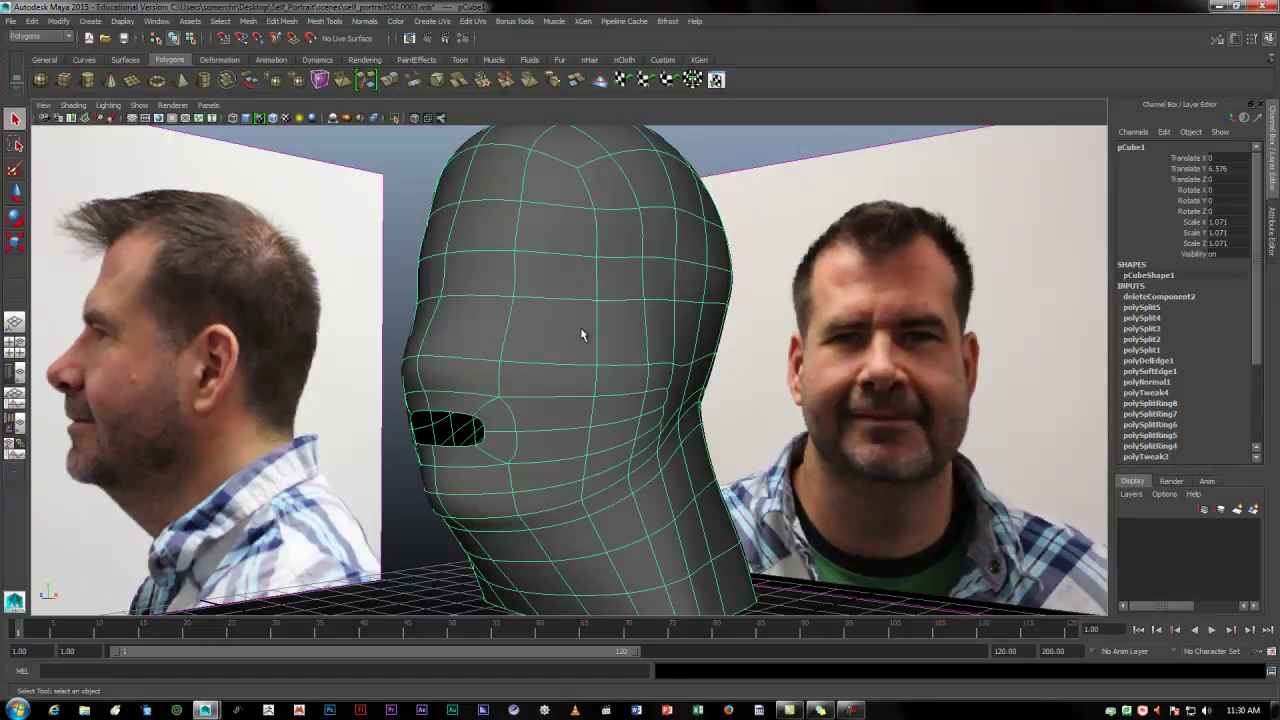
Display the head mesh unsmoothed and inspect the mouth opening from the front and both sides.
key("1")
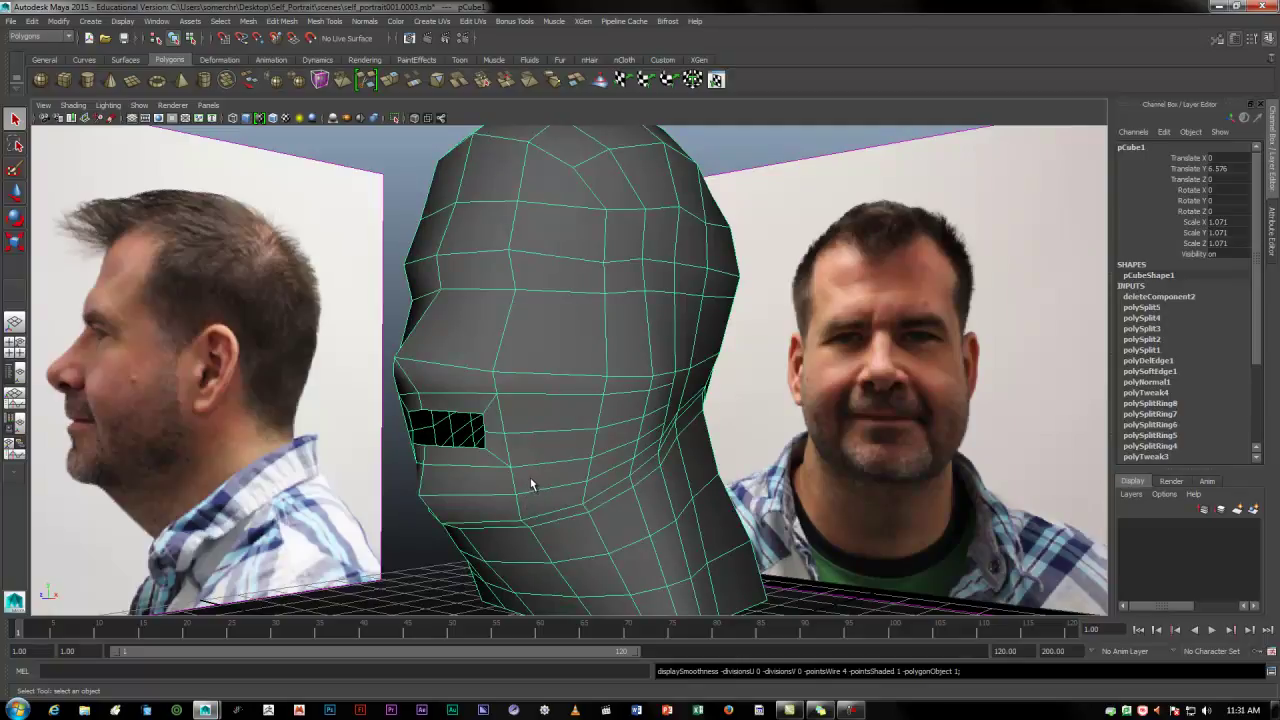
left_click_drag(462, 464, 607, 471, "alt")
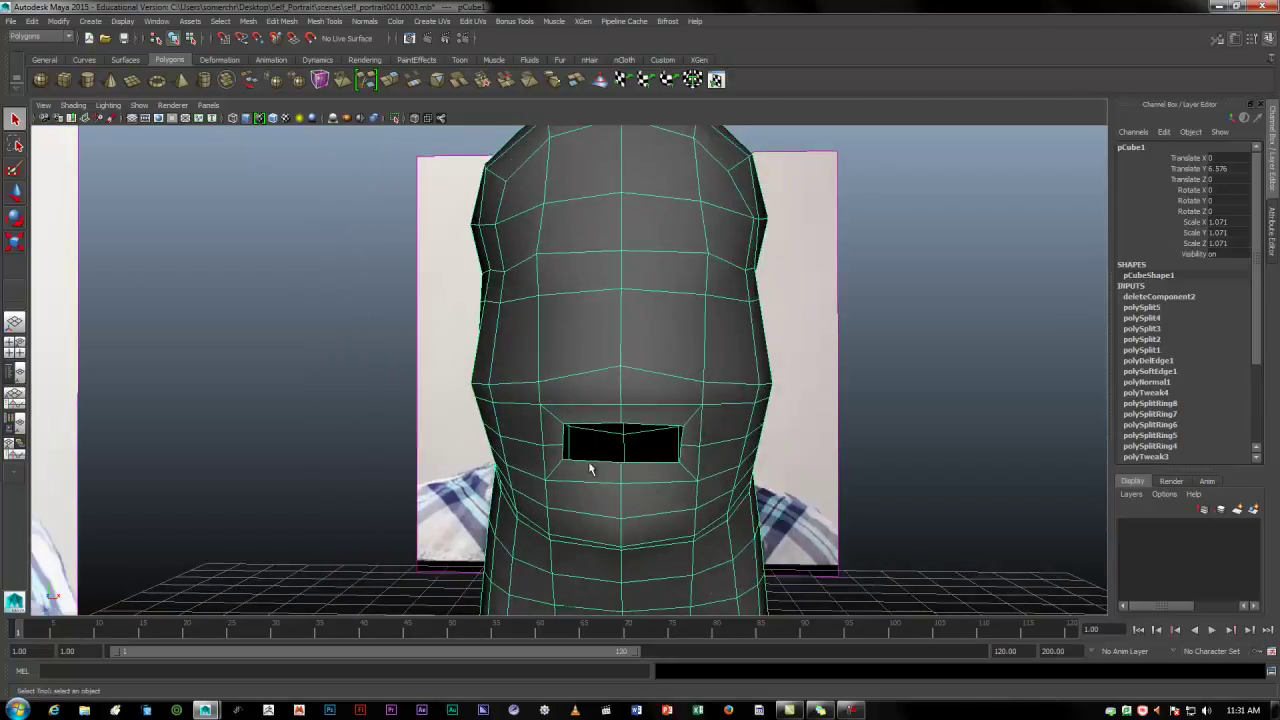
left_click_drag(652, 500, 578, 512, "alt")
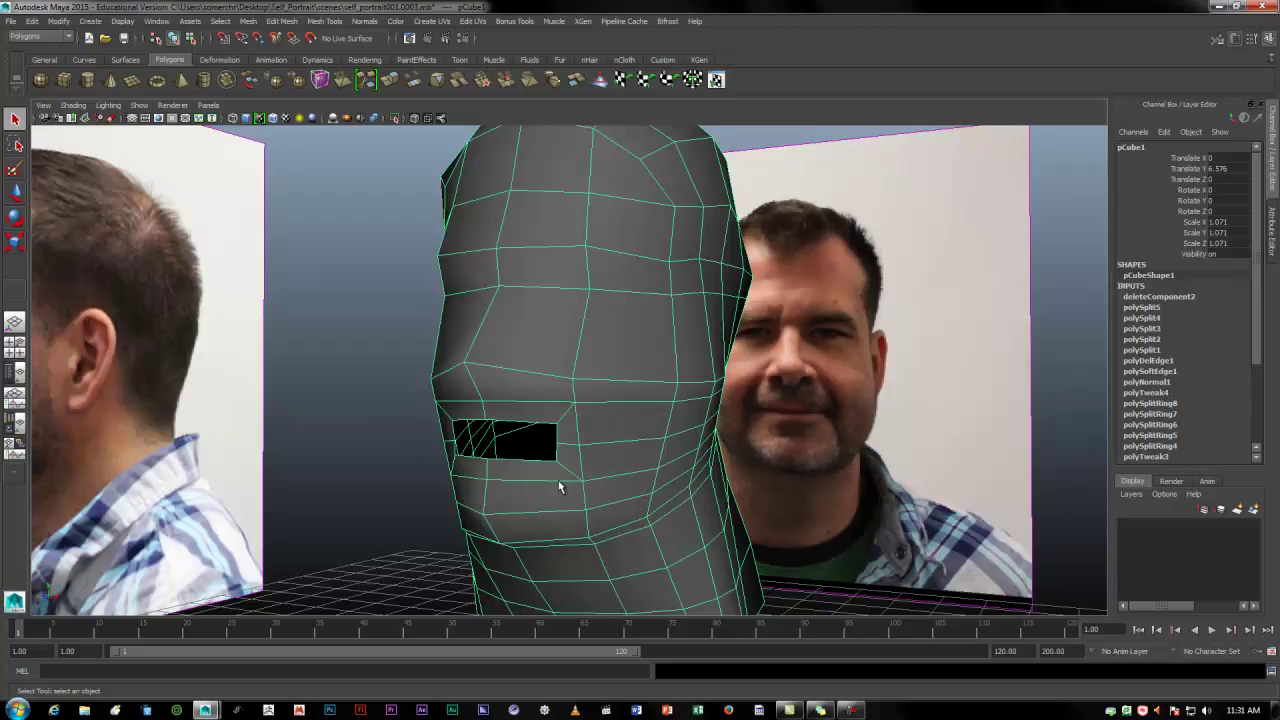
left_click_drag(546, 506, 557, 480, "alt")
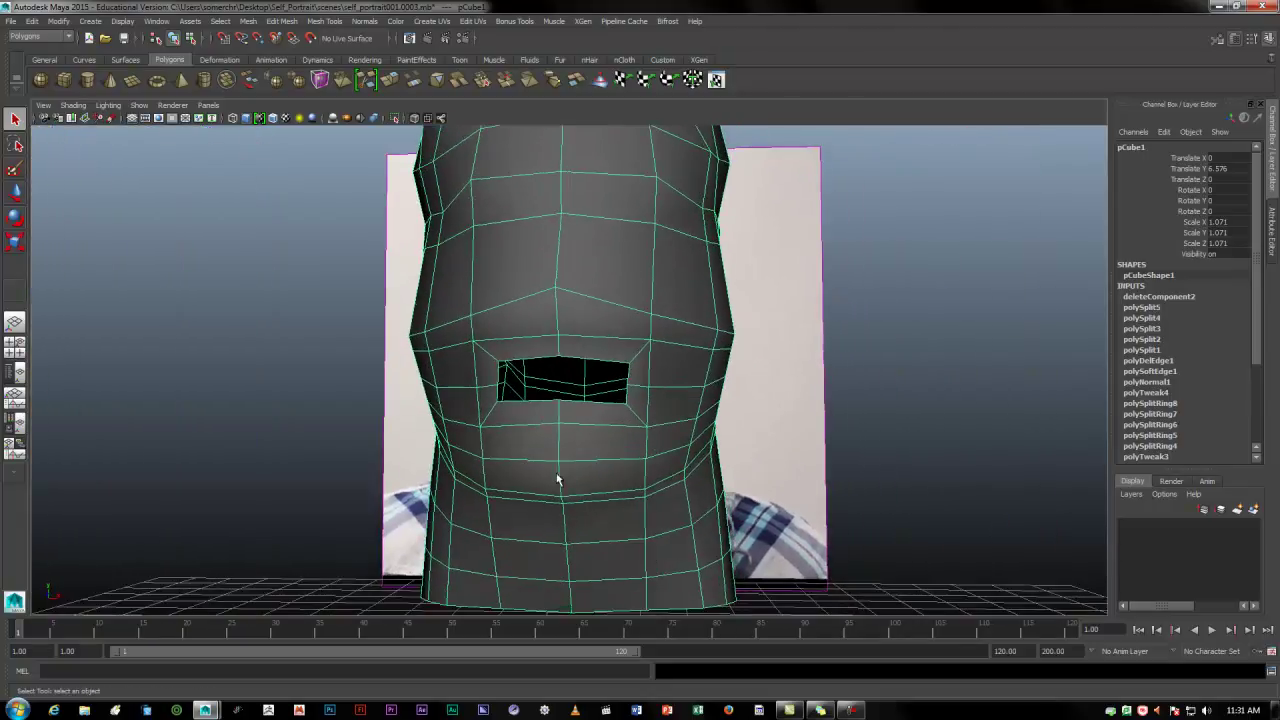
Move the mouth opening's upper corner vertices down and its lower corner vertices up to match the lips in the front reference photo.
right_click(606, 405)
left_click(556, 403)
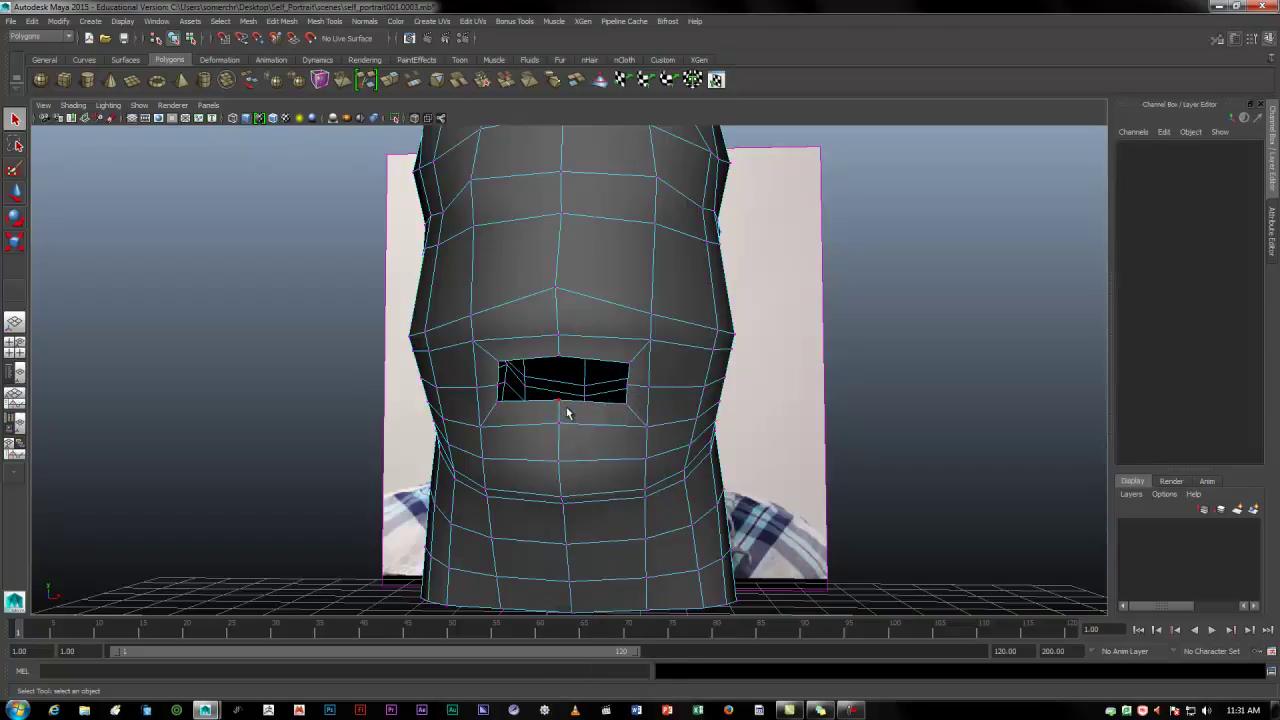
left_click(630, 368)
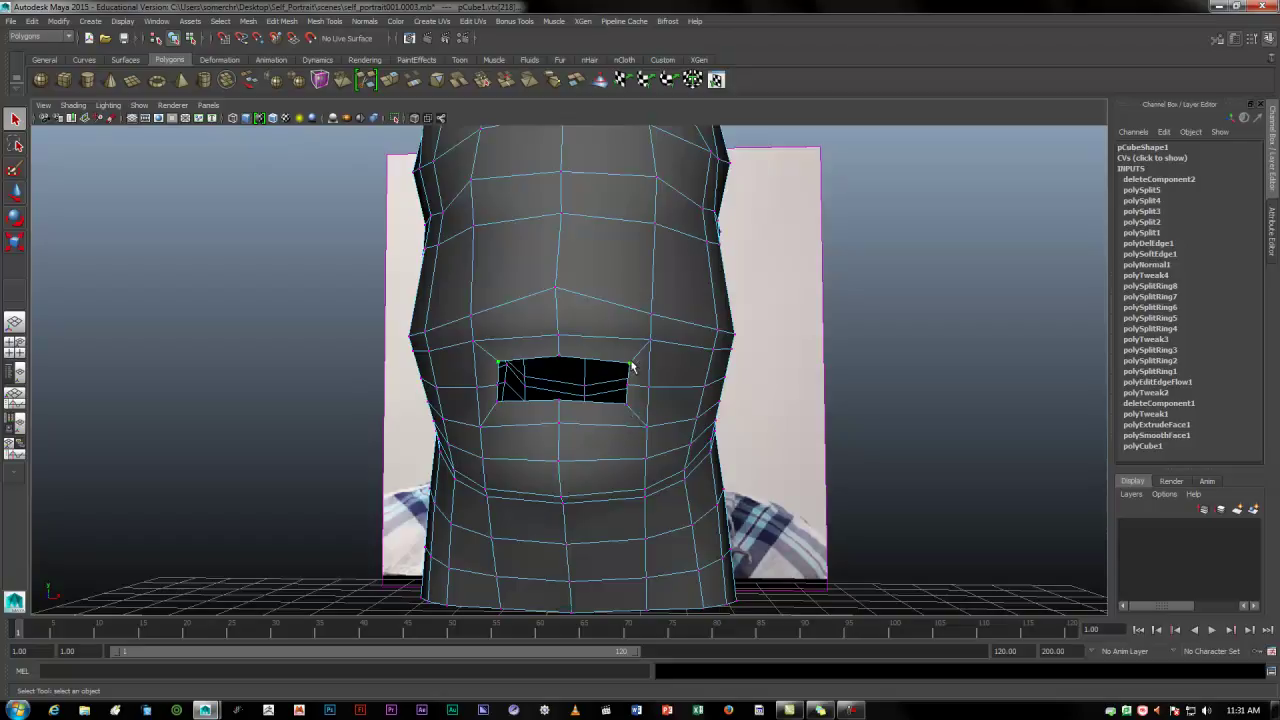
key("space")
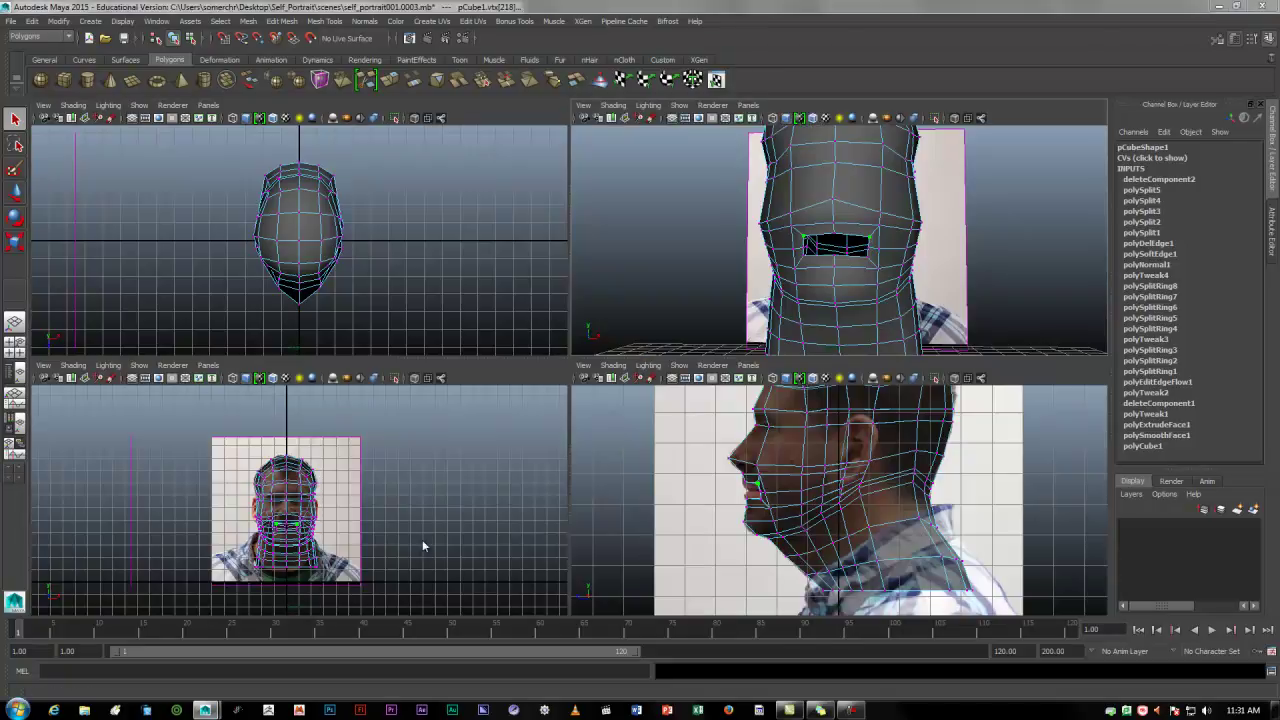
key("space")
scroll(500, 515, "up", 8)
middle_click_drag(682, 450, 738, 261, "alt")
key("w")
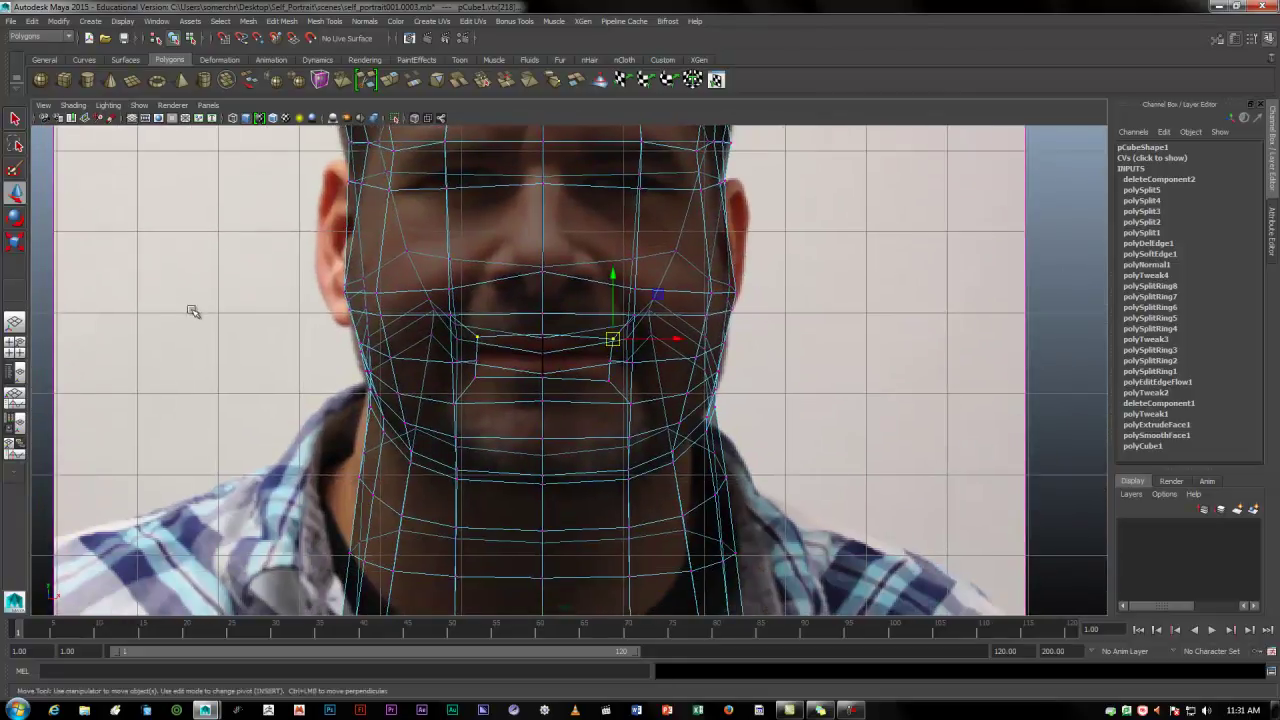
left_click_drag(612, 341, 612, 349)
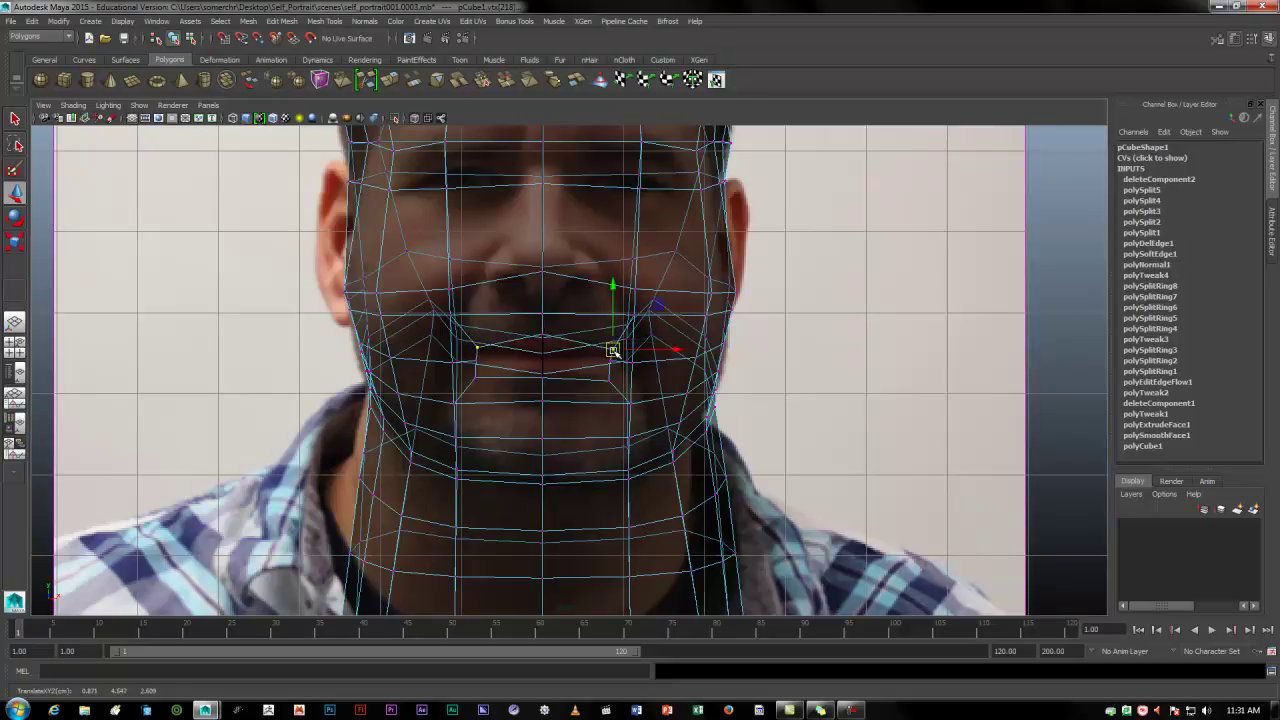
left_click(475, 378)
left_click_drag(475, 378, 482, 364)
Select the border edge loop of the mouth opening and compare its shape with the reference lips from several angles.
right_click_drag(560, 345, 590, 348)
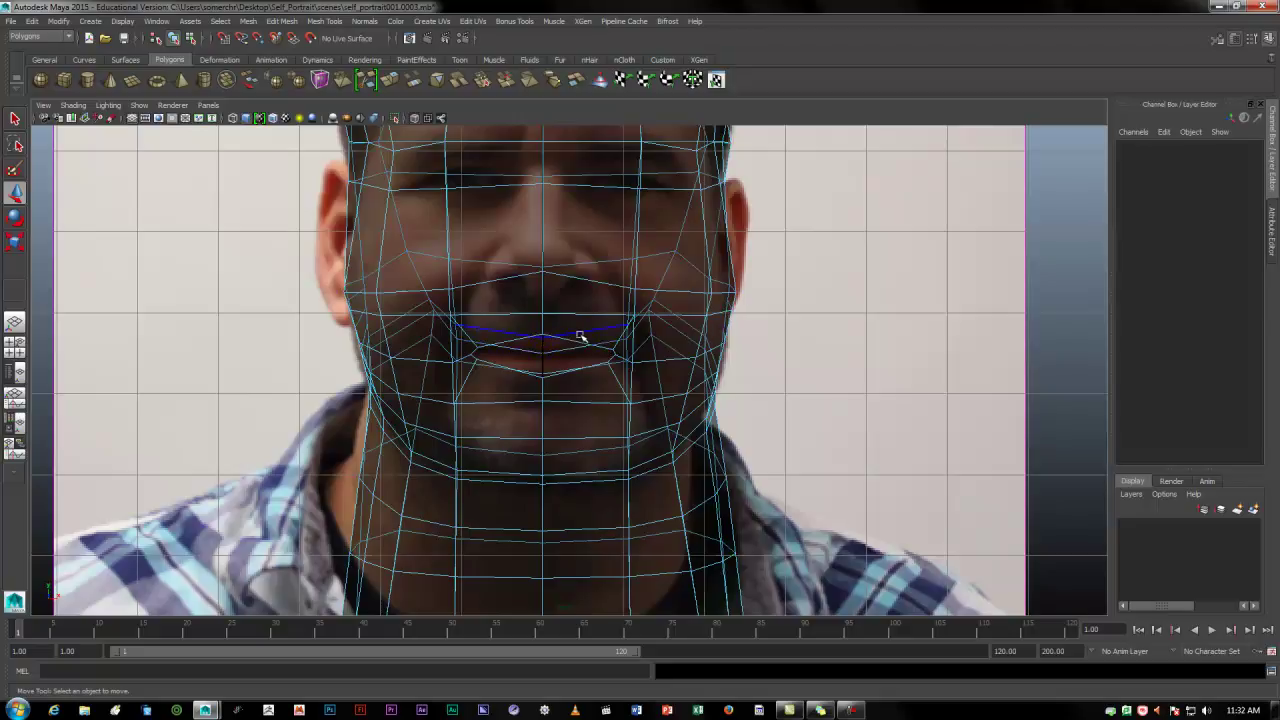
left_click(577, 341)
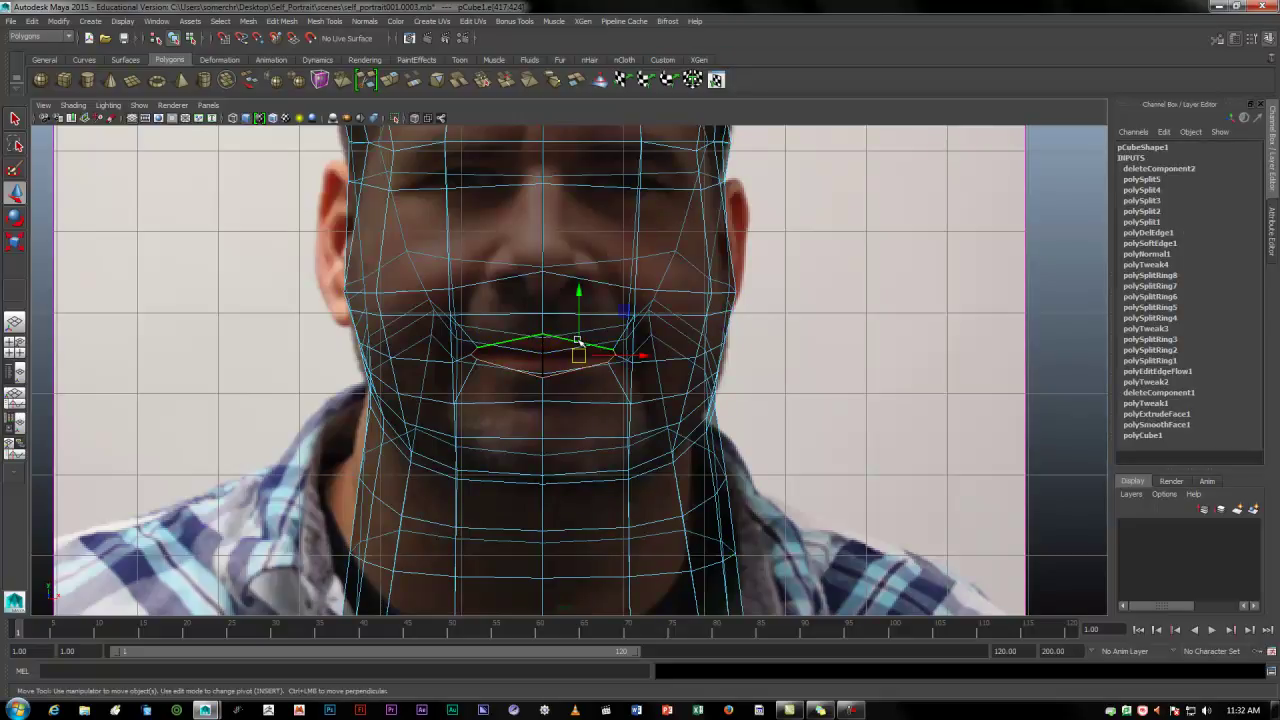
key("space")
key("space")
left_click_drag(629, 443, 518, 470, "alt")
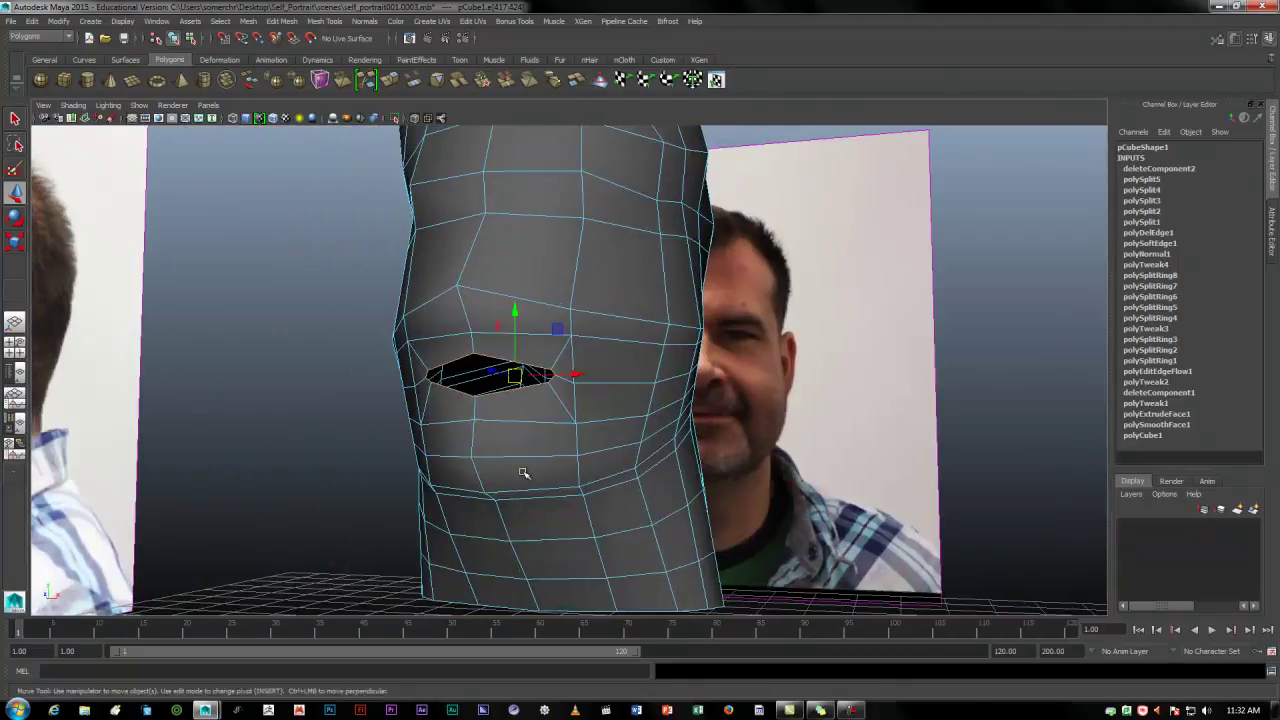
key("f")
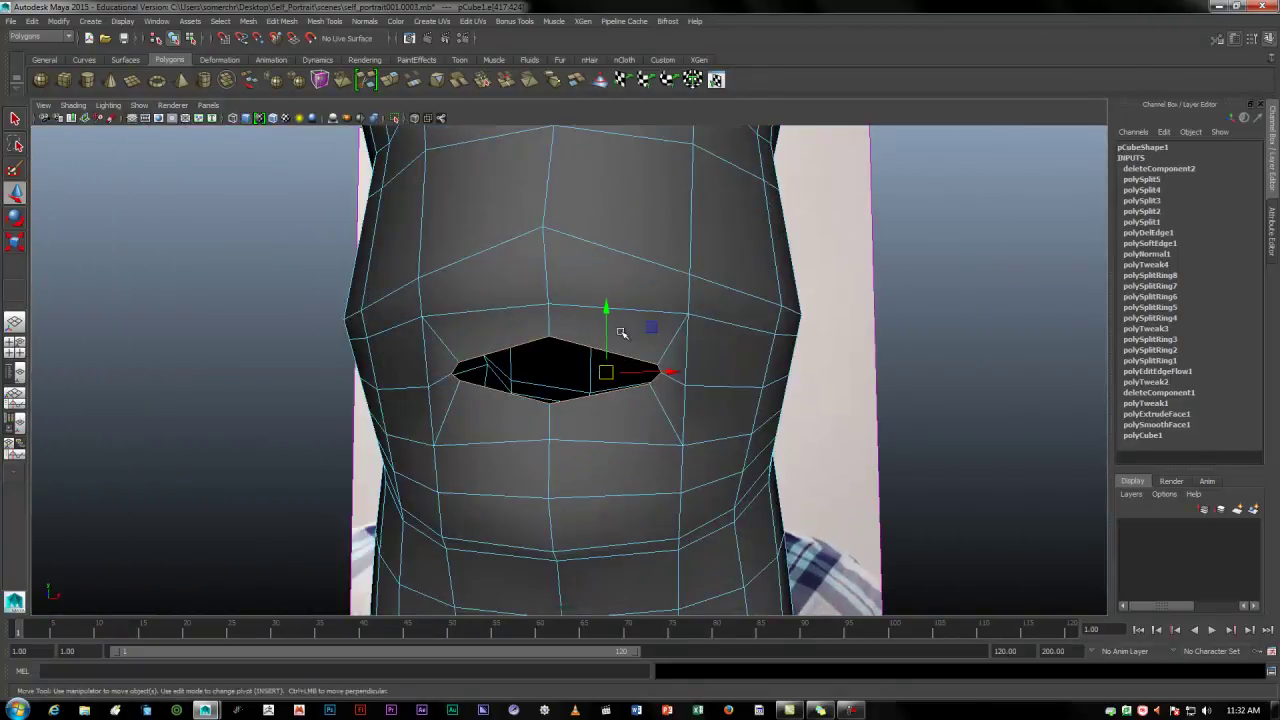
left_click_drag(520, 452, 467, 447, "alt")
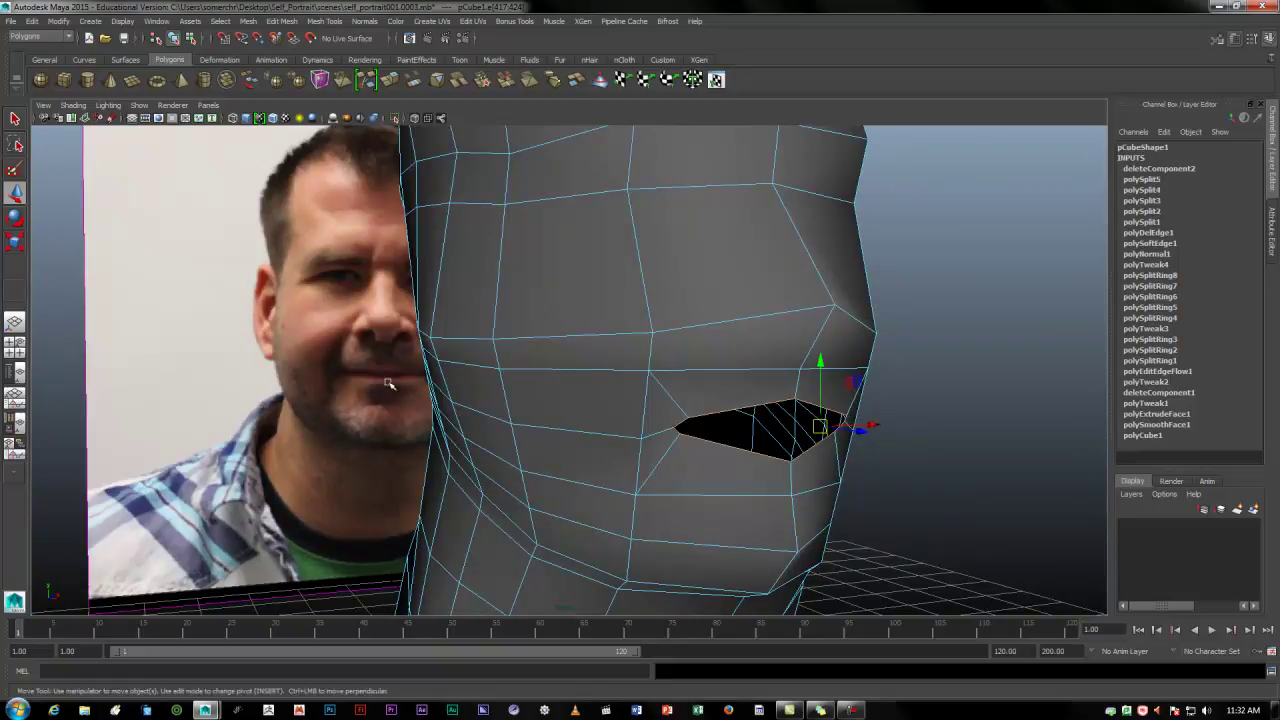
left_click_drag(674, 471, 597, 473, "alt")
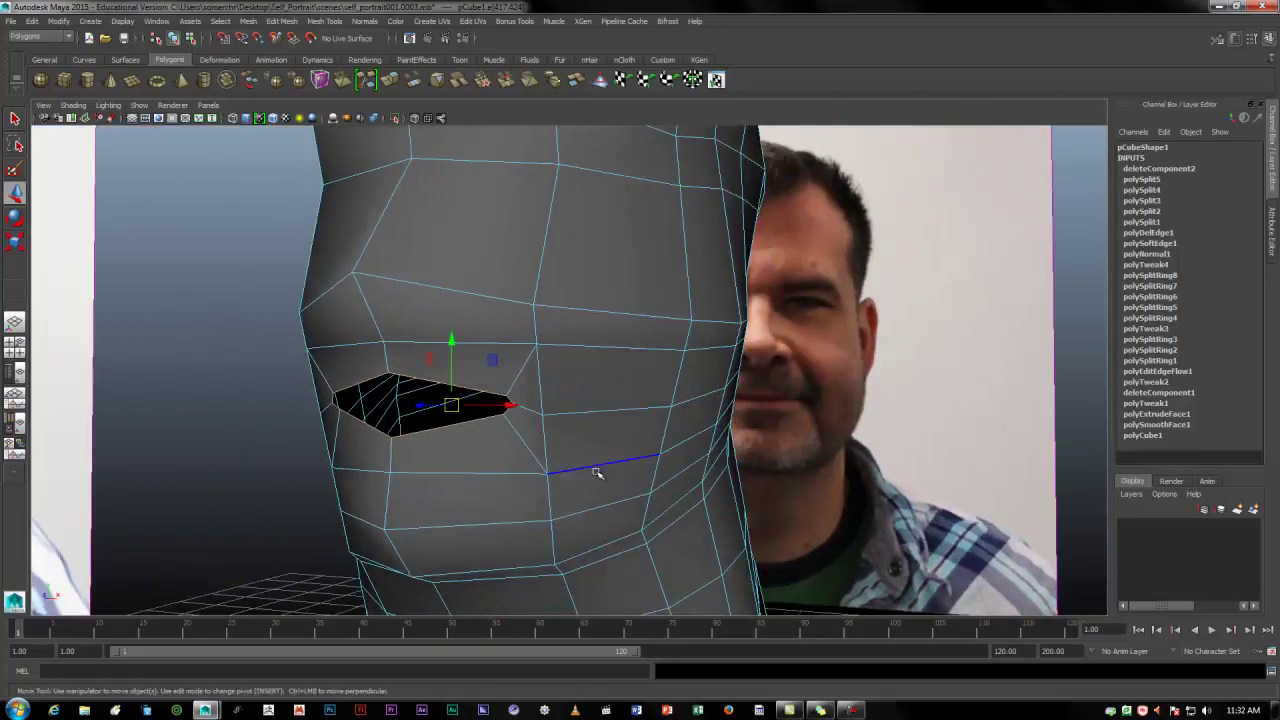
key("space")
key("space")
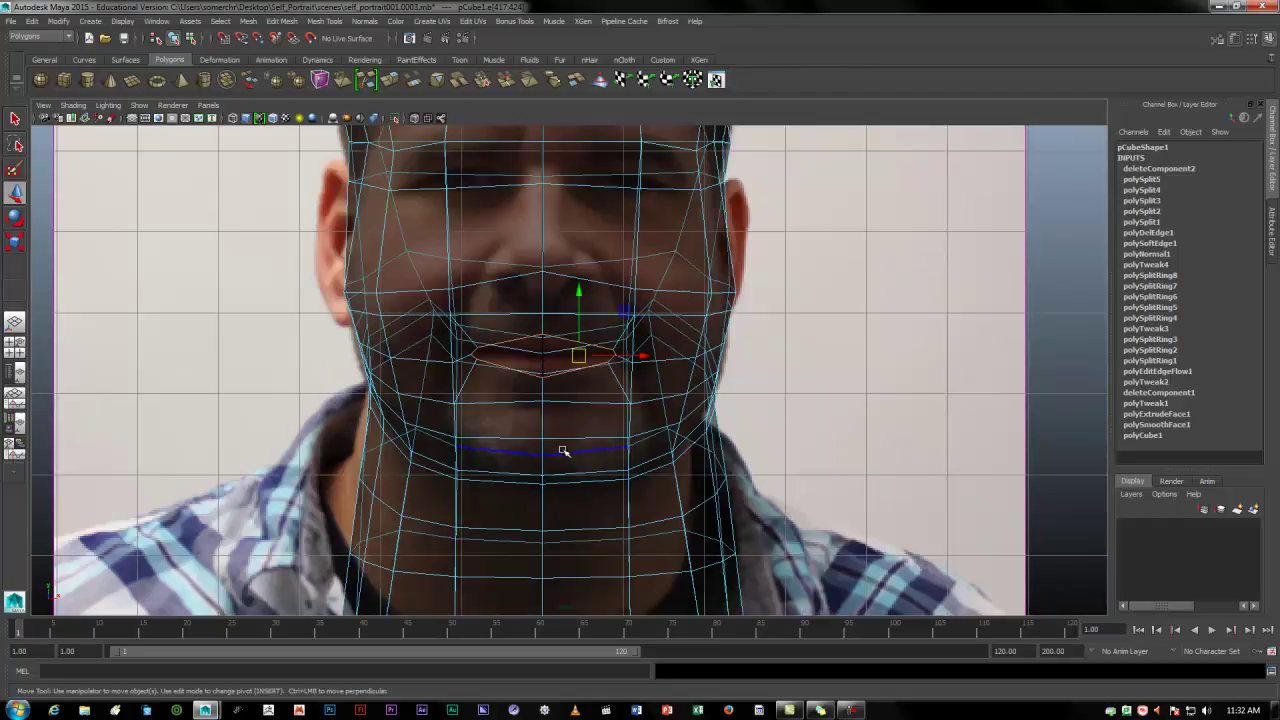
Lower the top centre vertex and raise the bottom centre vertex of the mouth opening to fit the photographed lips.
key("space")
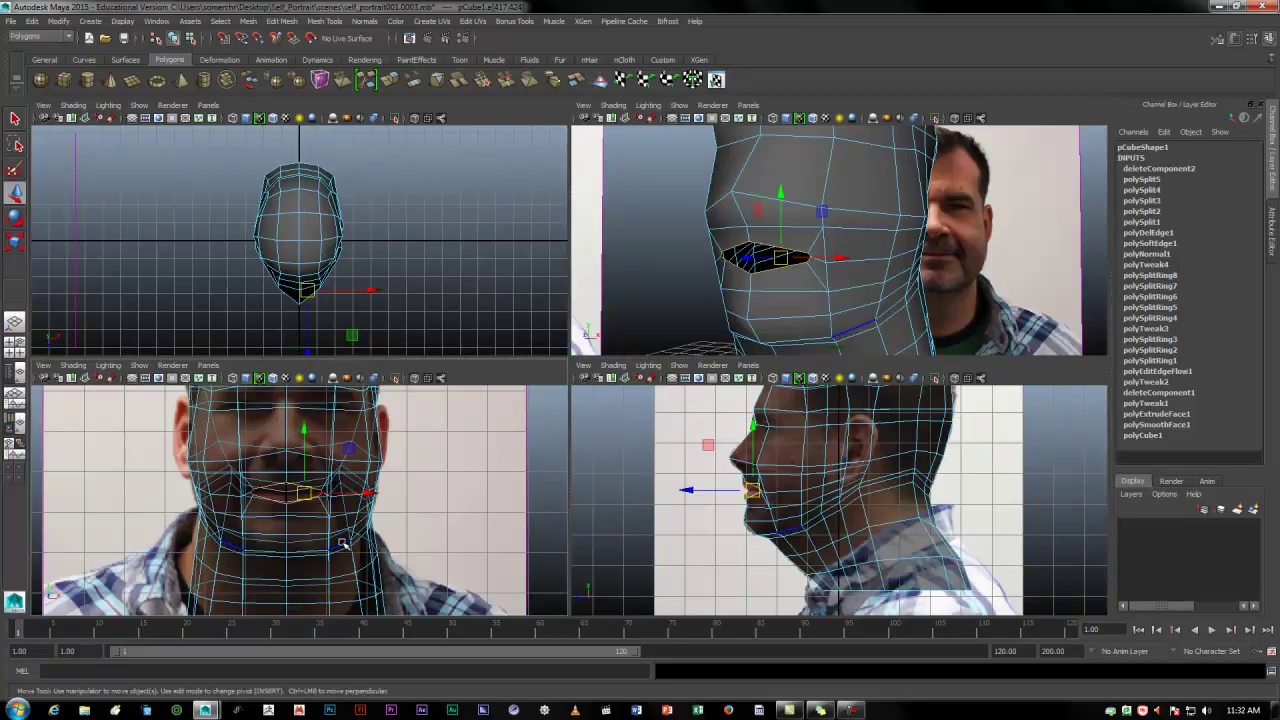
key("space")
scroll(530, 470, "up", 2)
scroll(530, 470, "up", 1)
right_click_drag(517, 312, 460, 314)
left_click(521, 298)
mouse_move(518, 242)
left_mouse_down()
mouse_move(521, 277)
mouse_move(523, 264)
left_mouse_up()
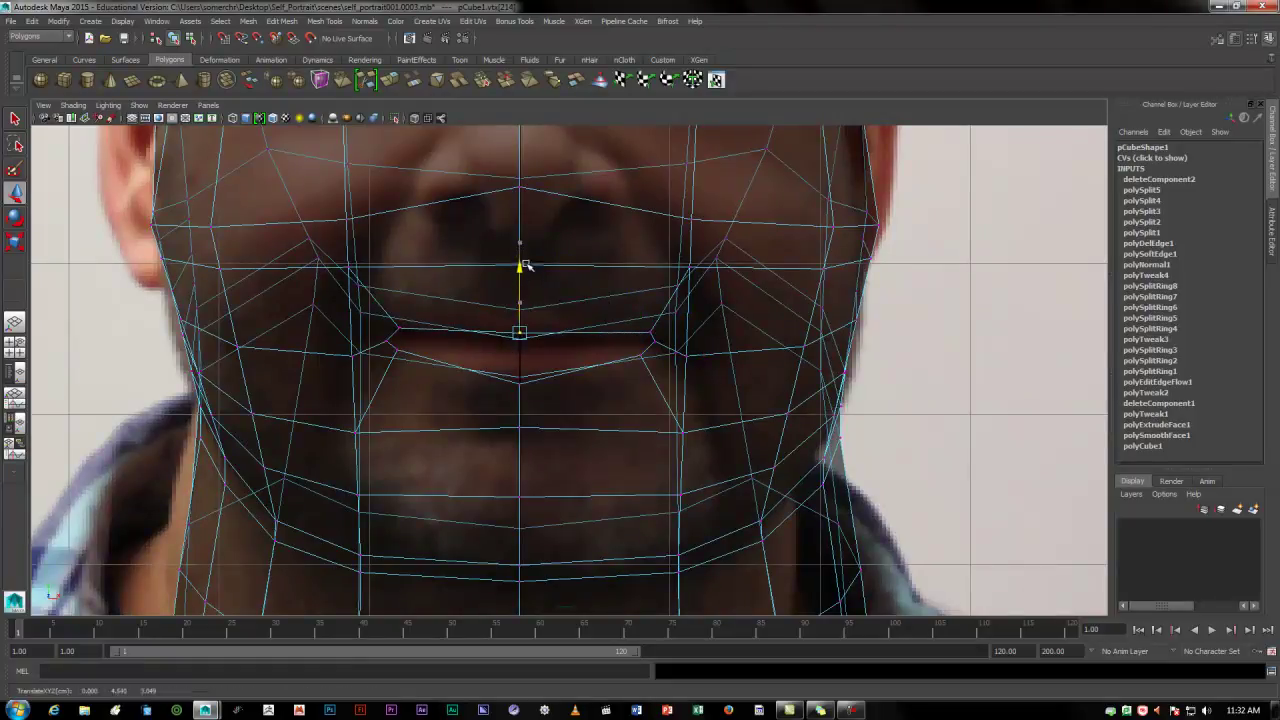
left_click(522, 378)
left_click_drag(523, 322, 525, 307)
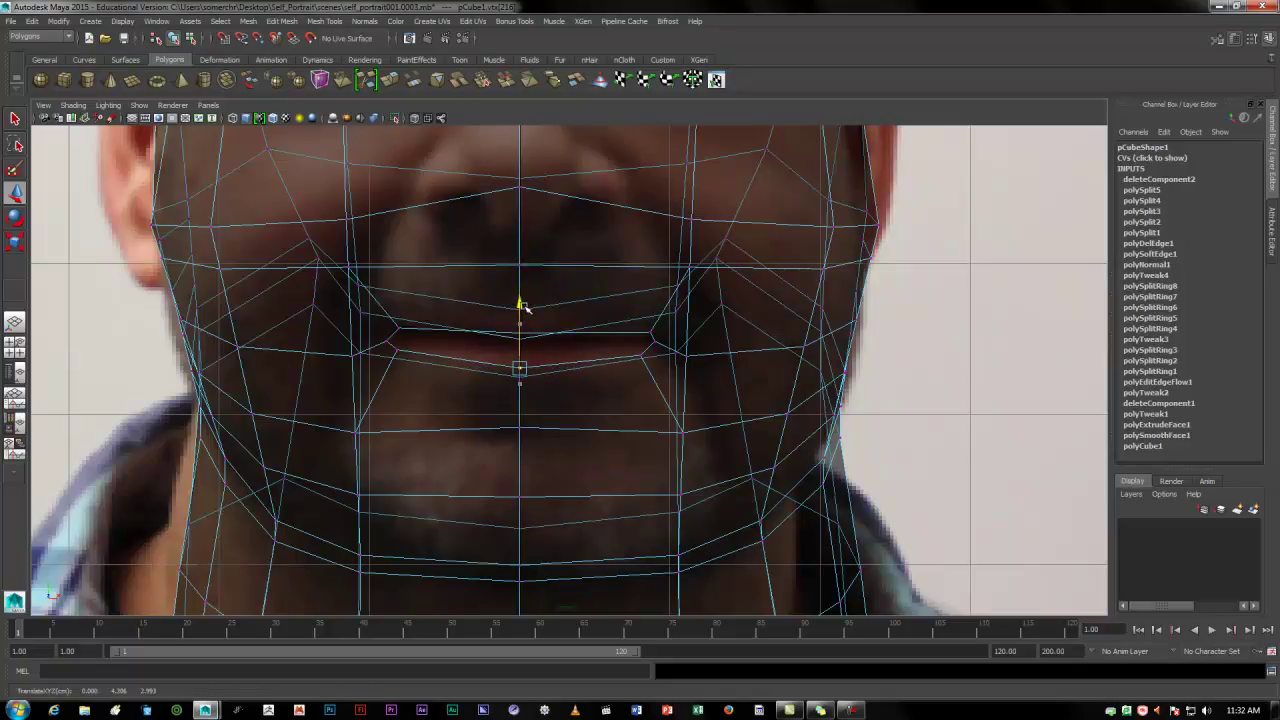
Widen the mouth opening by moving the outermost corner vertices and the adjacent upper lip vertices outward symmetrically.
left_click(384, 341)
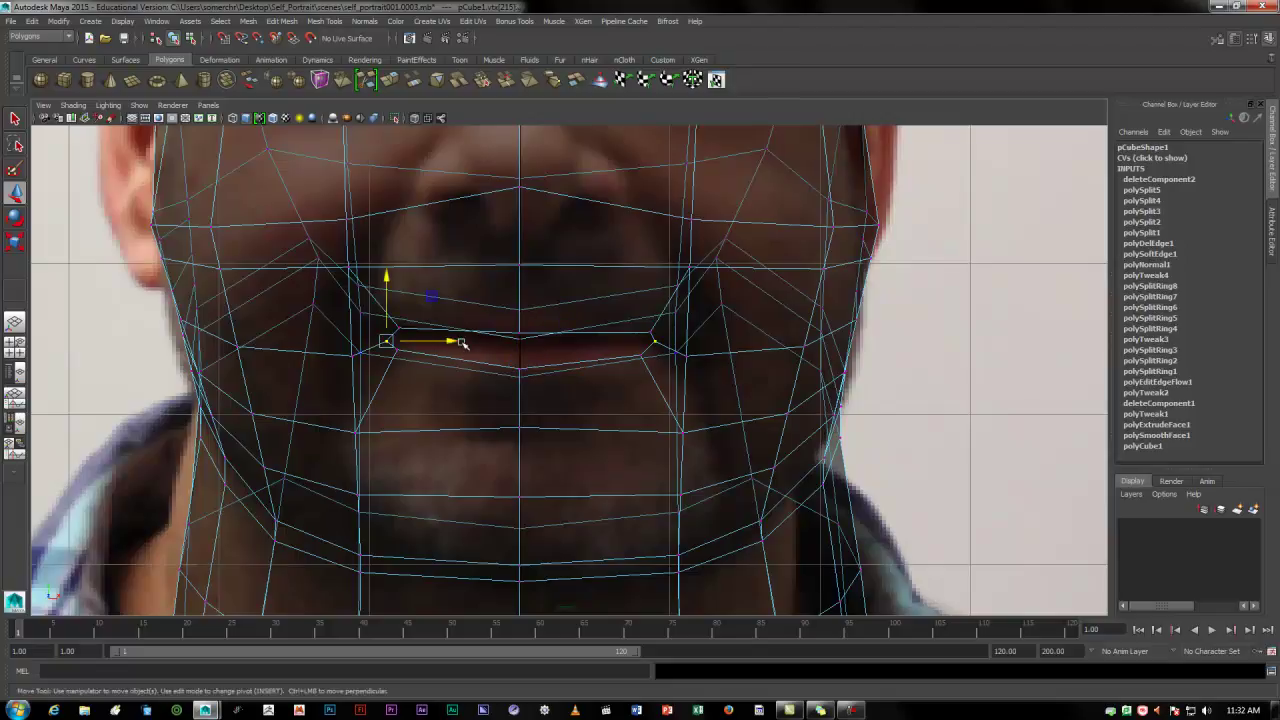
left_click_drag(452, 341, 444, 339)
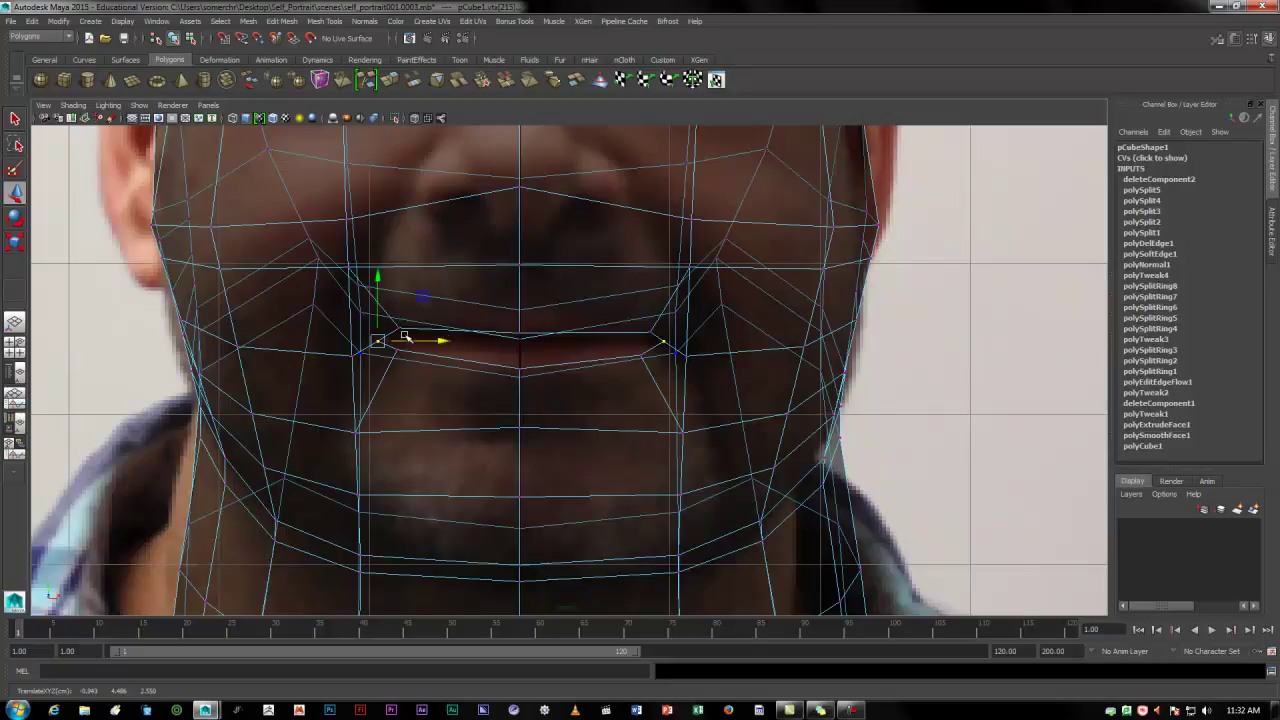
key("Up")
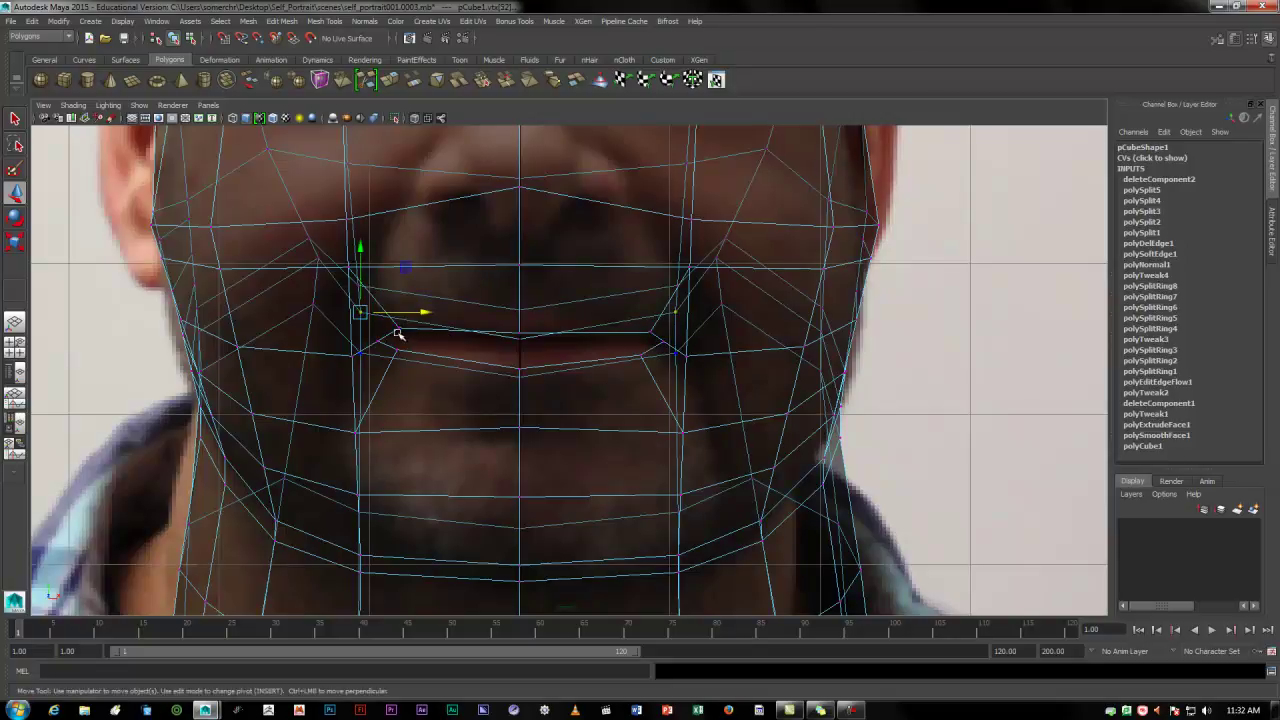
left_click(401, 325)
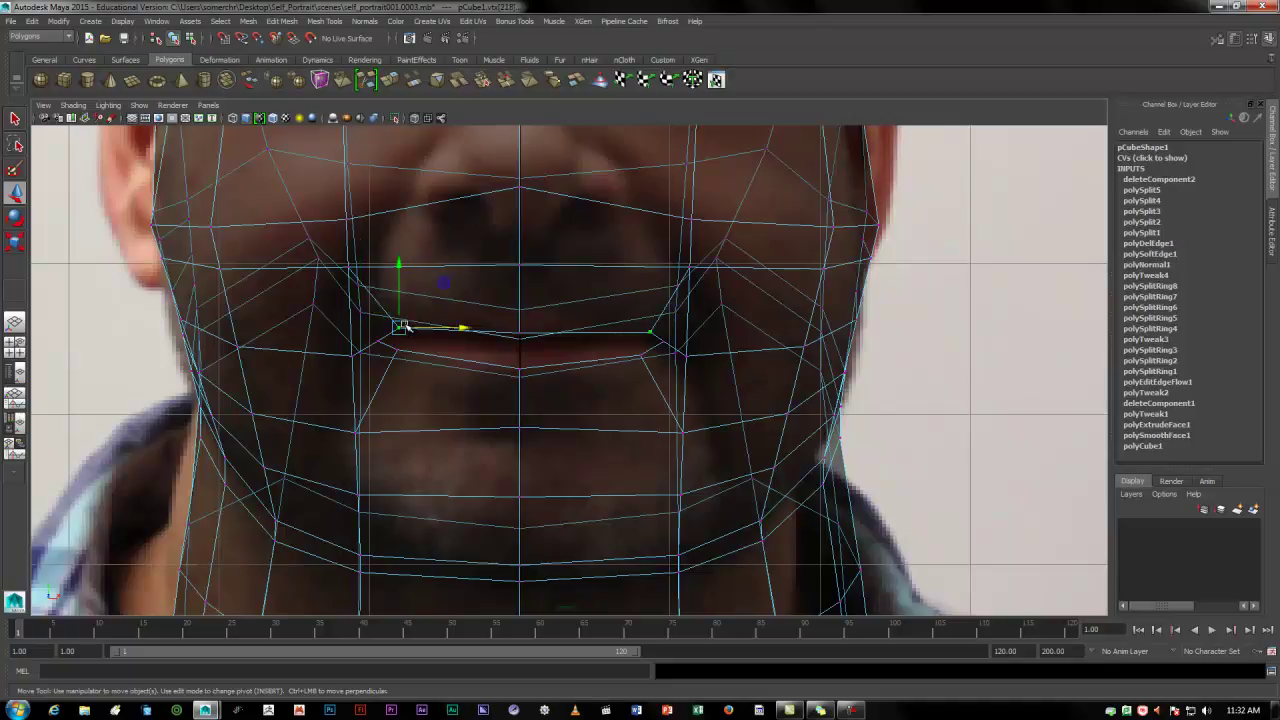
left_click_drag(465, 334, 456, 331)
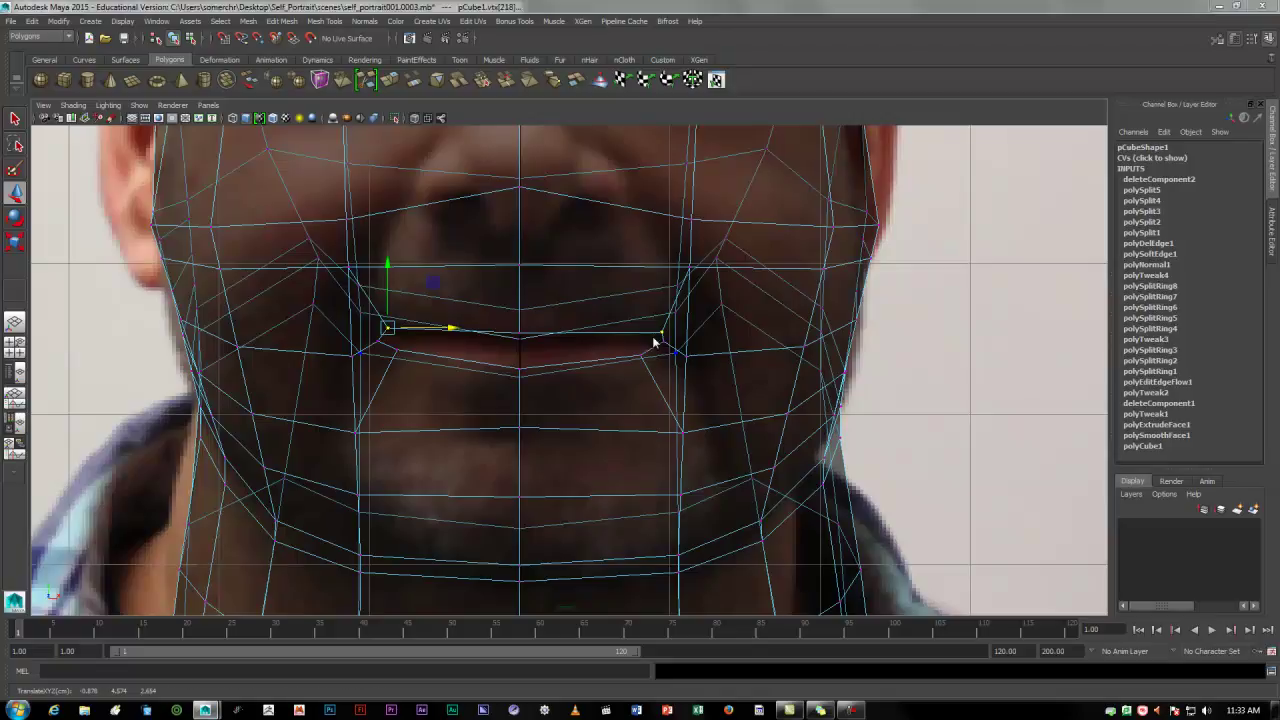
In the side view, scale the upper lip corner vertex pair flat in depth and height so both sides align.
key("space")
key("space")
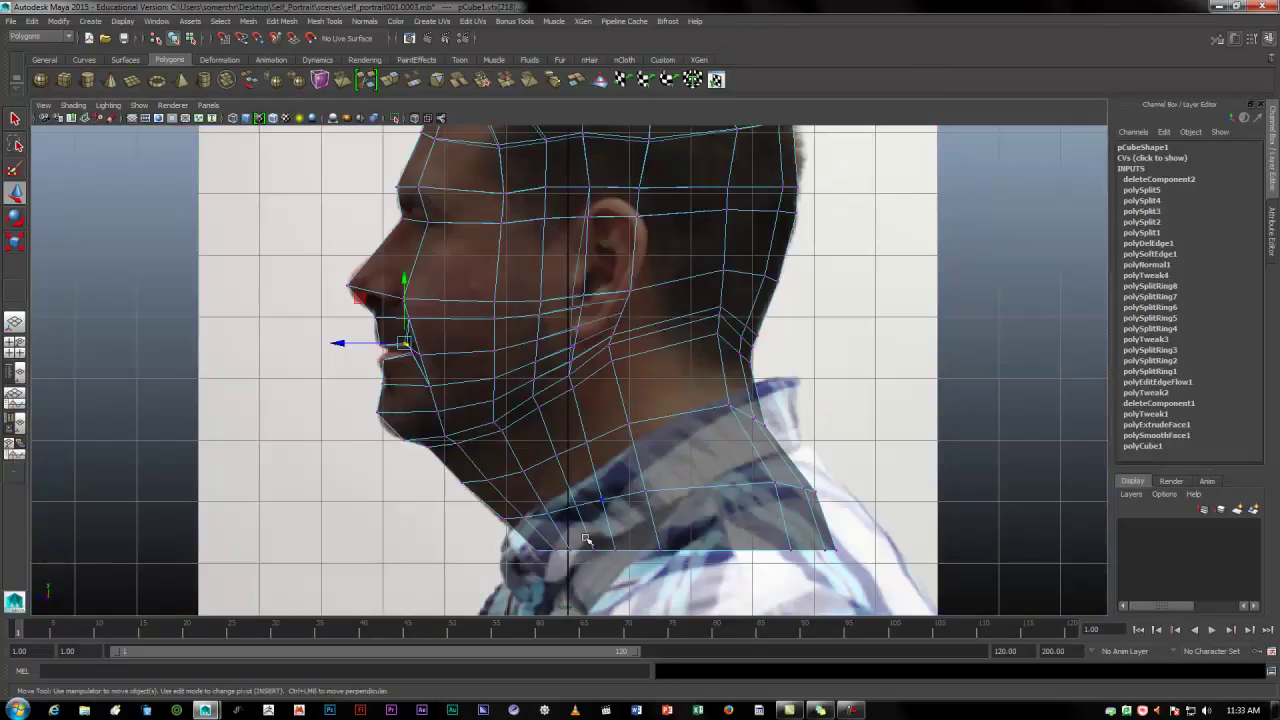
right_click_drag(360, 408, 900, 410, "alt")
middle_click_drag(523, 366, 835, 397, "alt")
right_click_drag(640, 424, 789, 426, "alt")
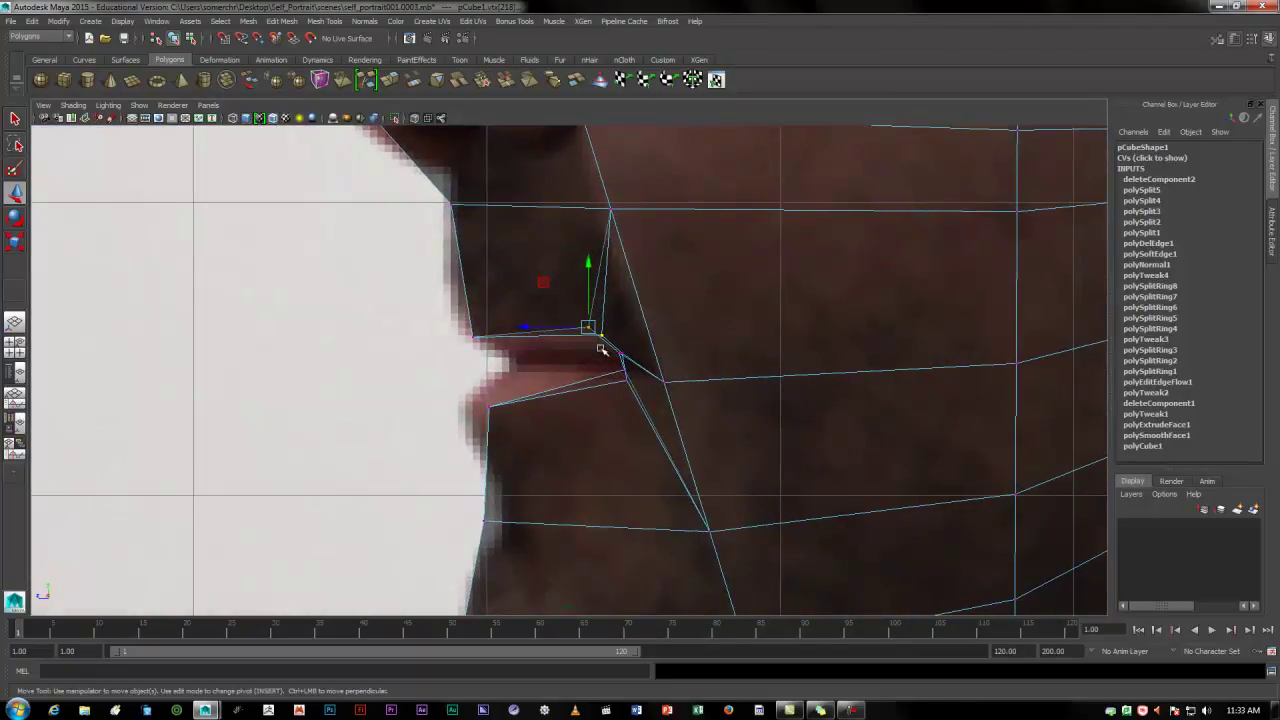
key("r")
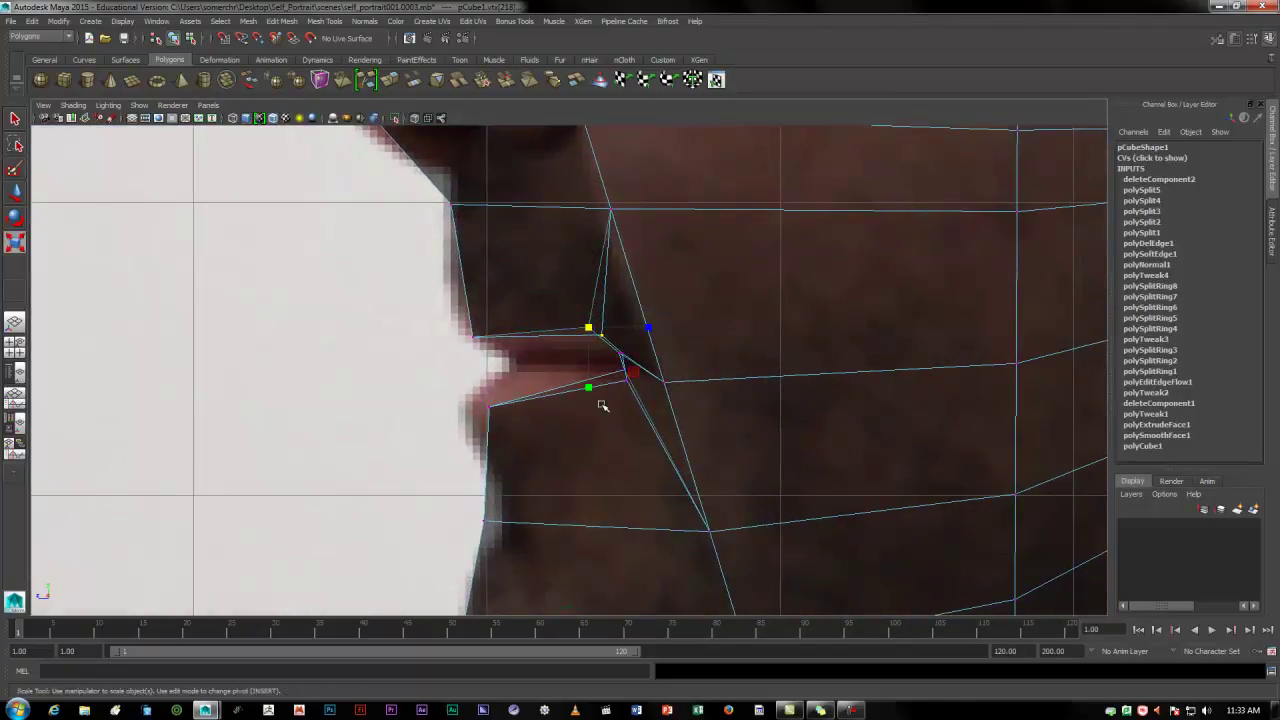
left_click_drag(651, 330, 590, 332)
left_click_drag(590, 392, 588, 329)
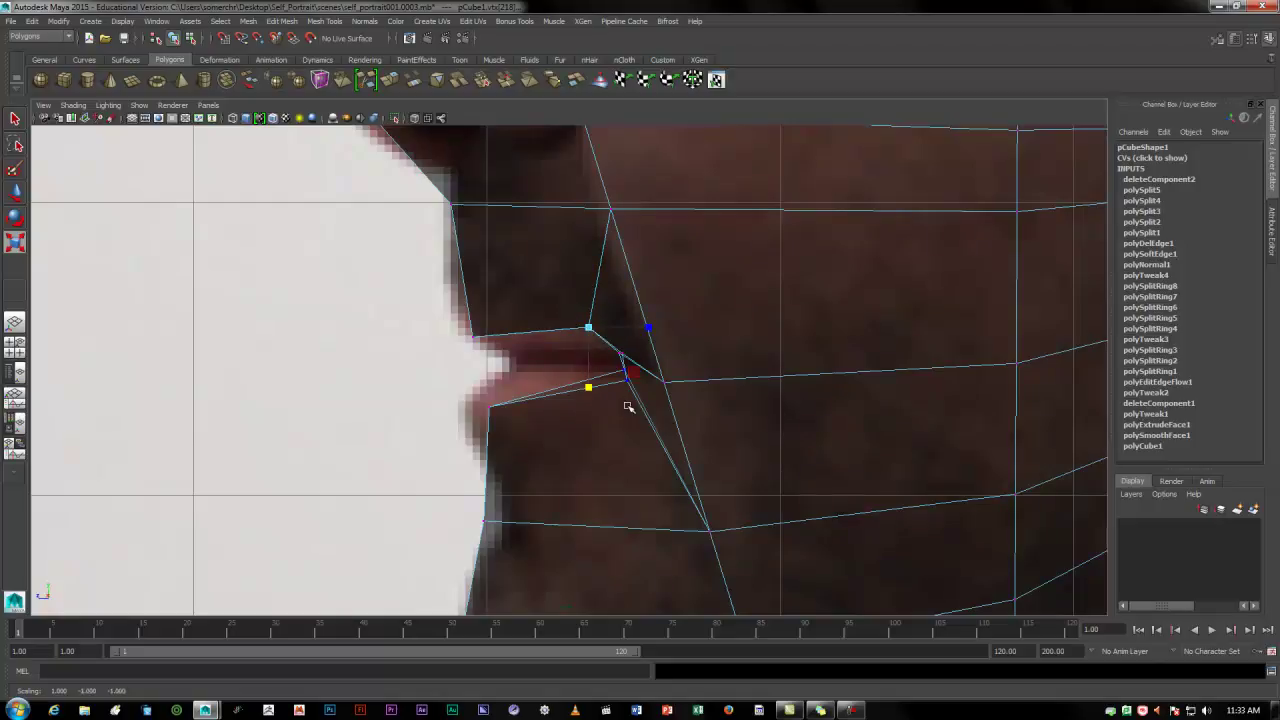
Turn off X-ray shading in the front view and scale the outermost mouth corner vertices vertically in the side view.
key("space")
key("space")
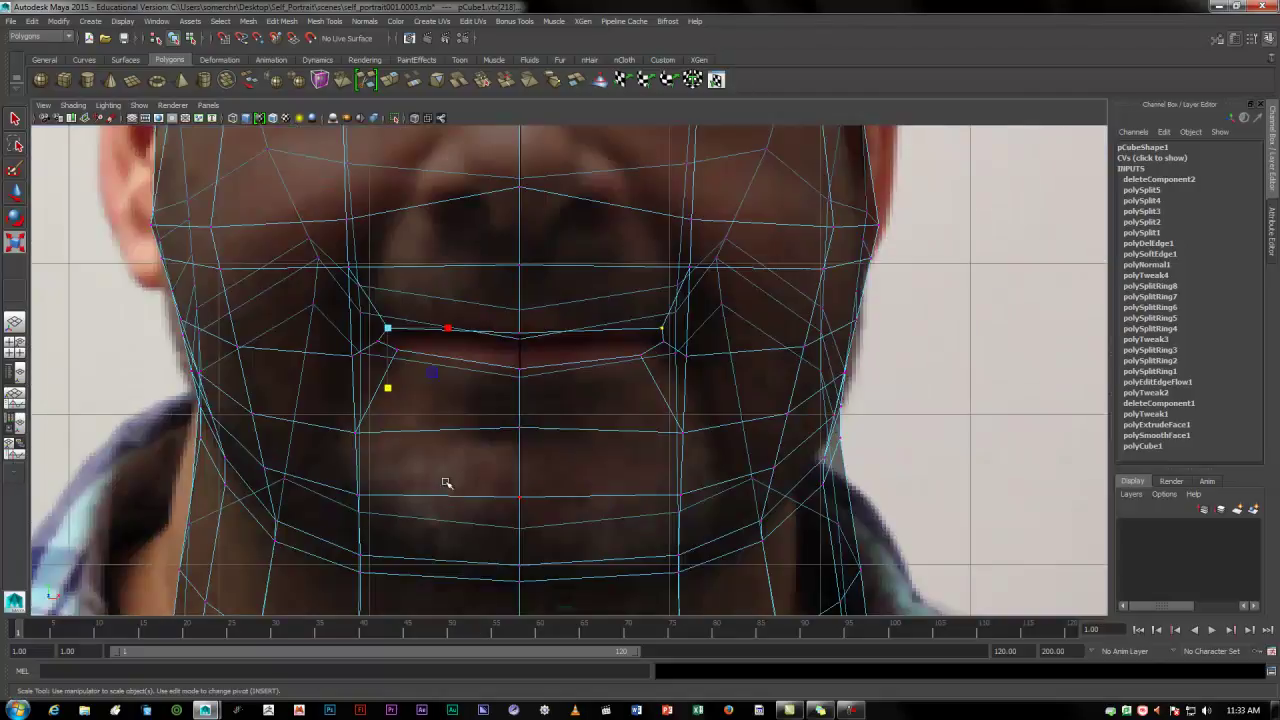
left_click(416, 118)
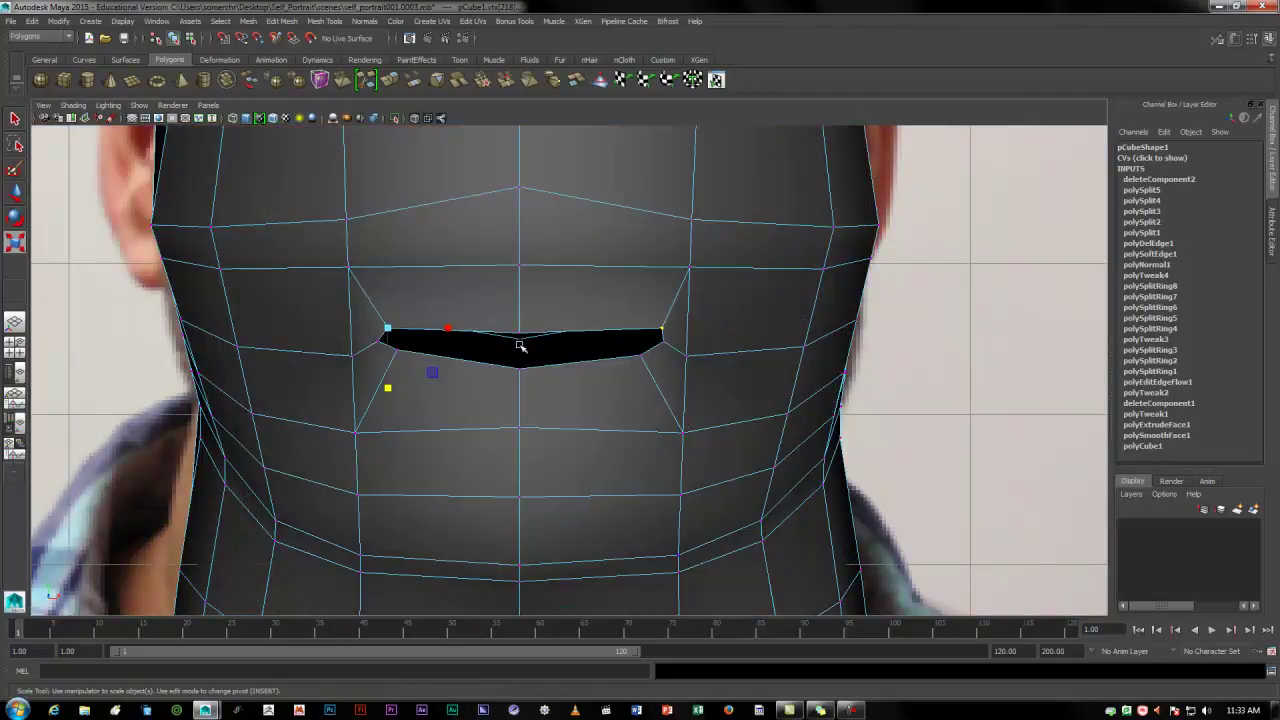
left_click(672, 344)
key("space")
key("space")
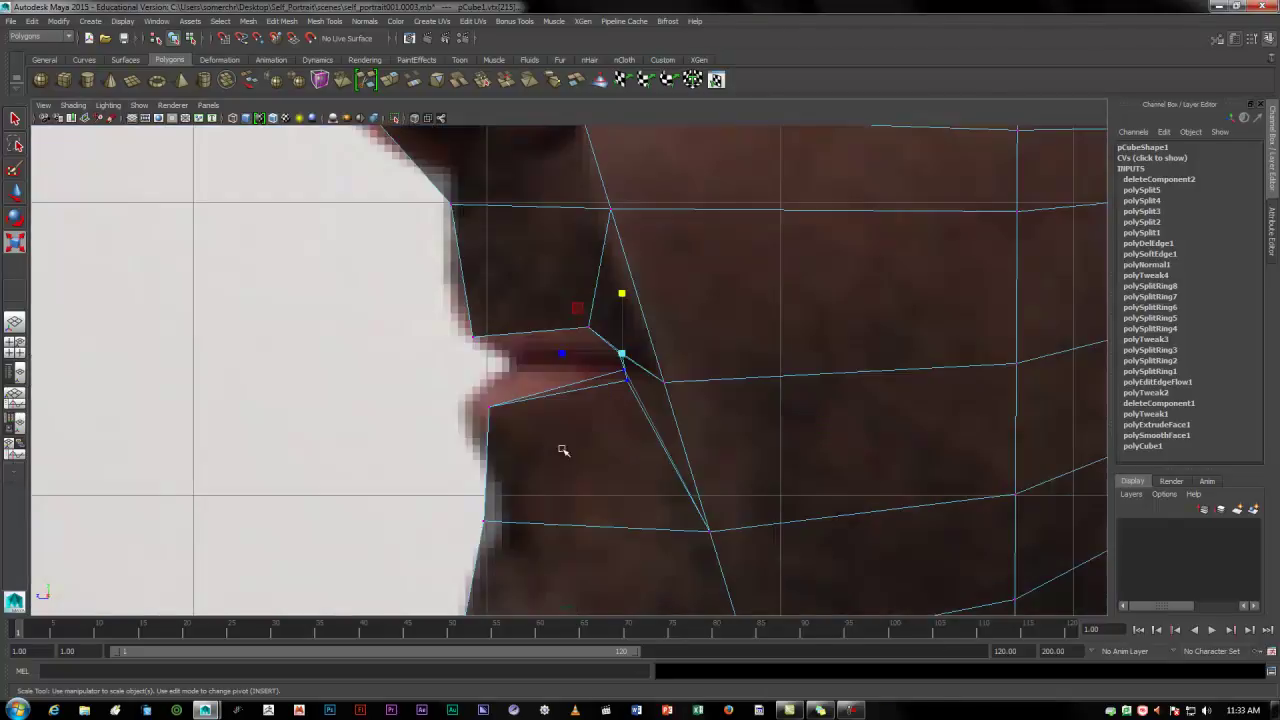
left_click_drag(621, 296, 621, 322)
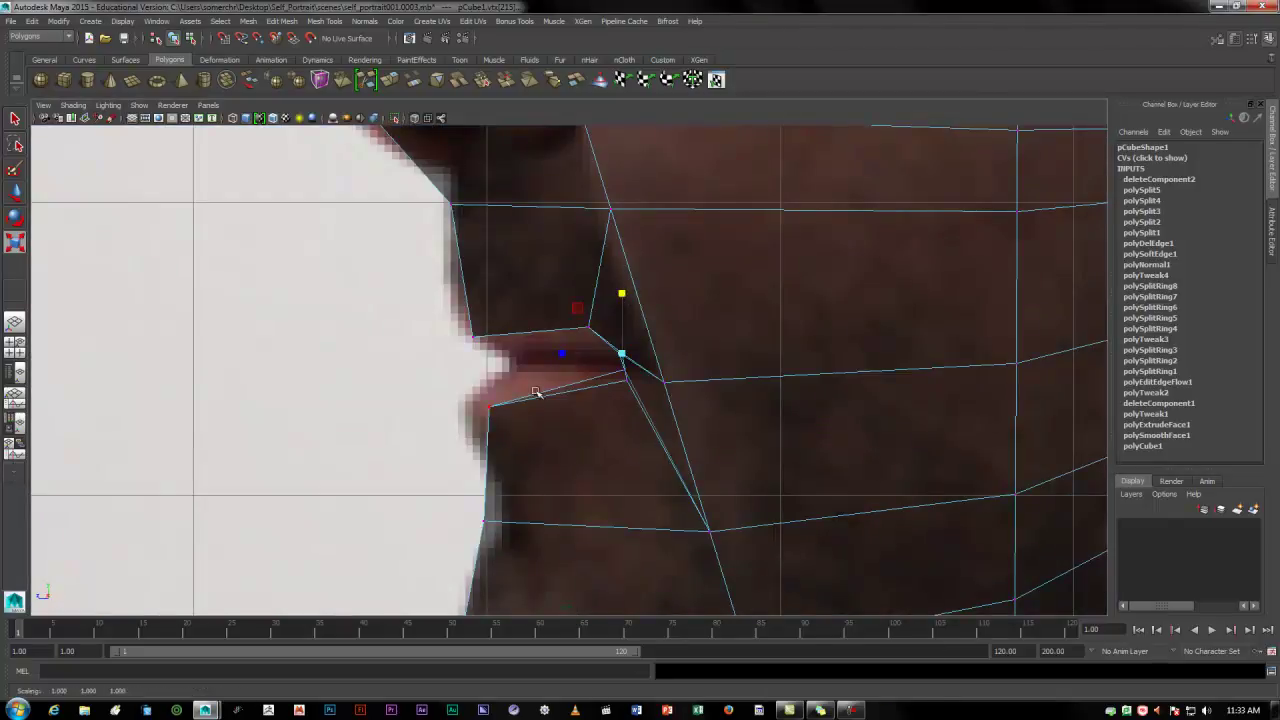
Flatten the lower lip corner vertex pair vertically so both sides of the mouth align in the side view.
left_click(632, 385)
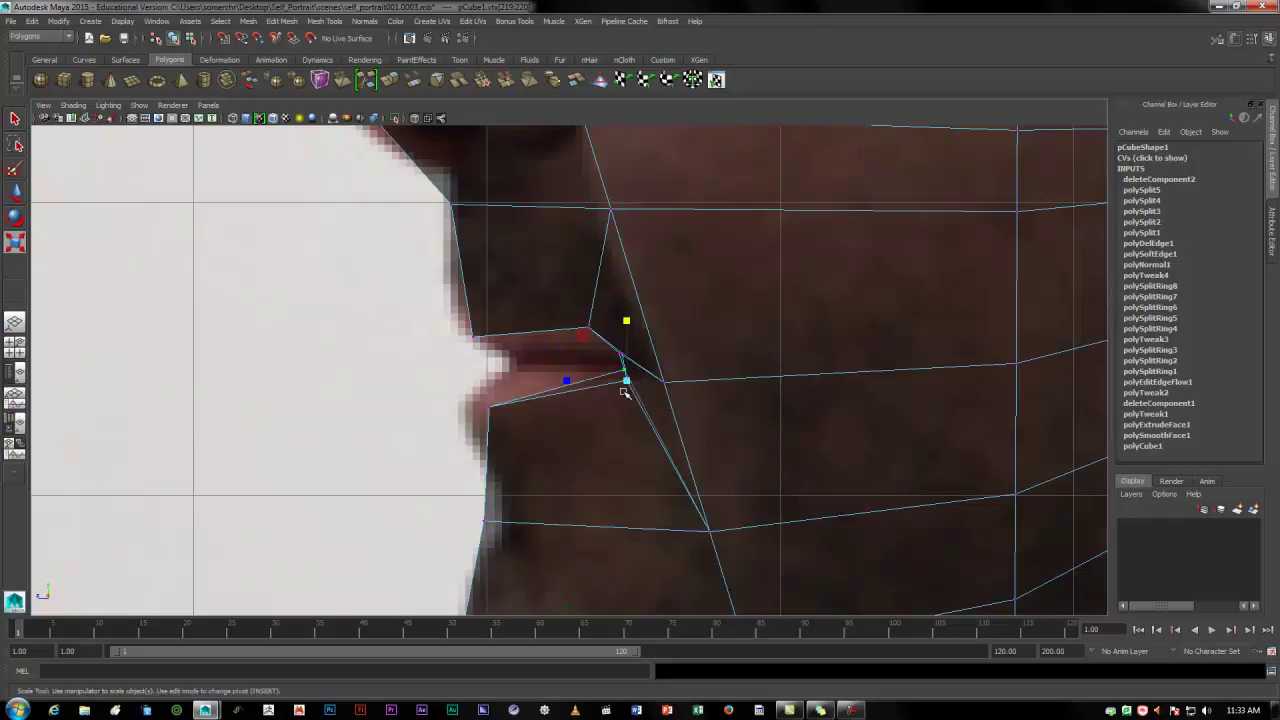
left_click_drag(626, 320, 625, 382)
left_click_drag(628, 320, 628, 335)
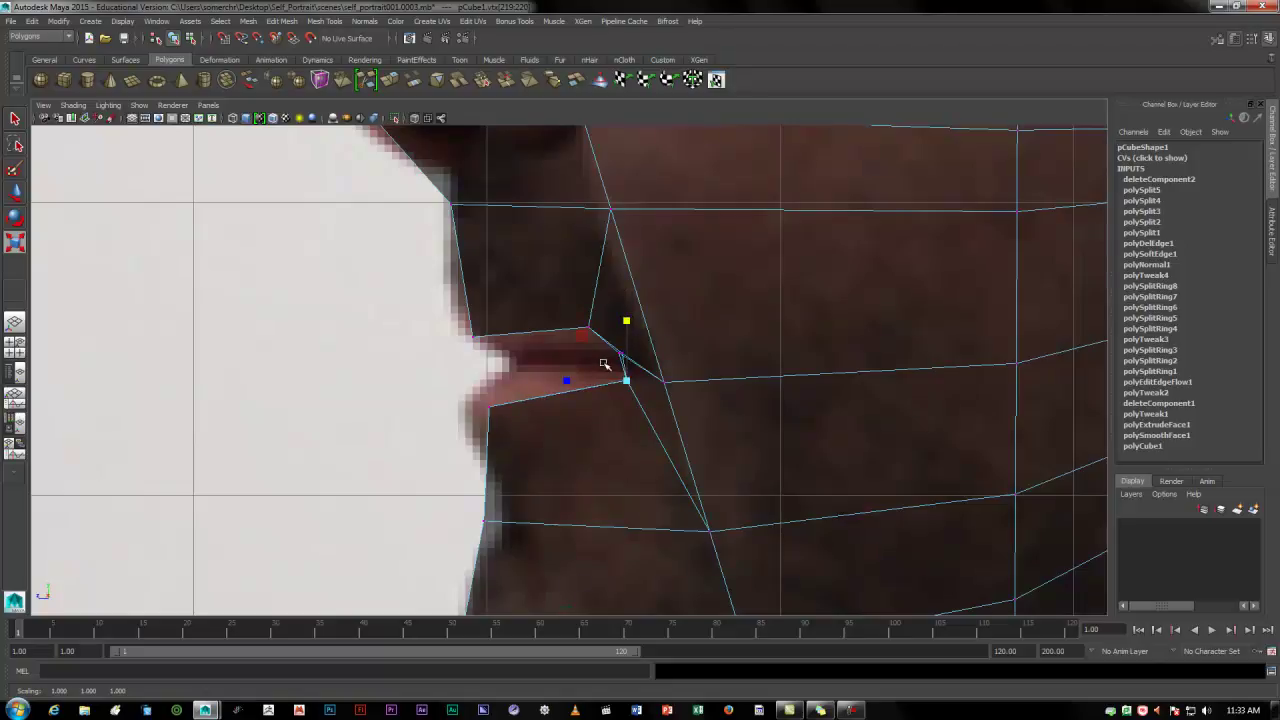
In the side view, move the crease vertex below the lower lip back and the front lip vertices forward to match the profile photo.
left_click(604, 366)
left_click(623, 354)
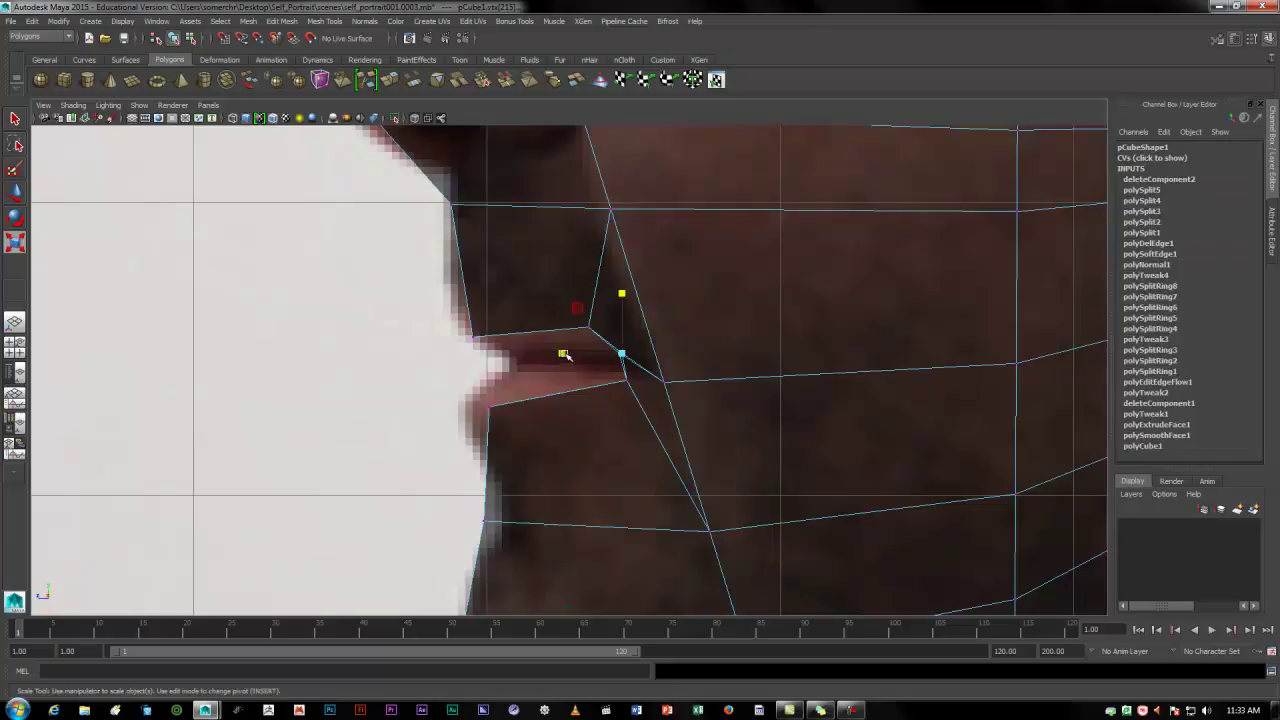
left_click_drag(470, 488, 506, 531)
key("w")
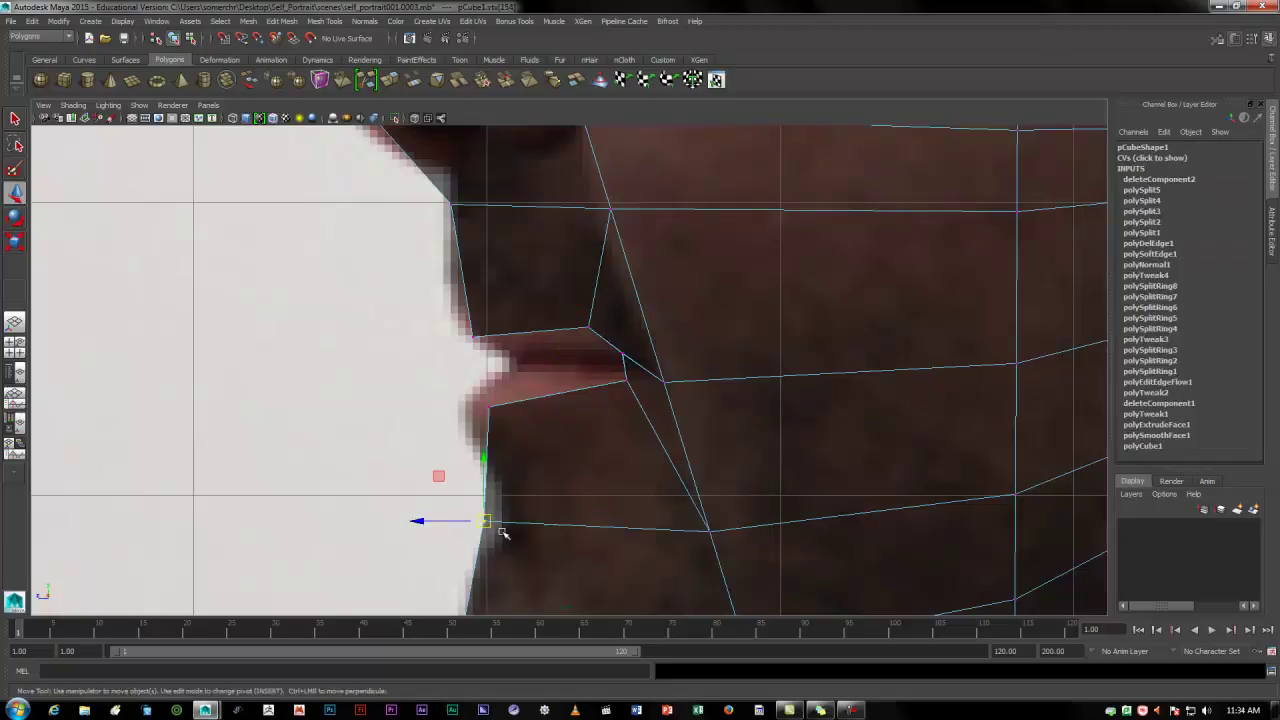
left_click_drag(403, 521, 424, 525)
left_click_drag(470, 504, 520, 549)
left_click_drag(415, 521, 430, 521)
left_click_drag(460, 398, 406, 409)
left_click_drag(454, 323, 492, 350)
left_click_drag(414, 338, 402, 337)
Move the upper lip corner vertices and the outermost mouth corner vertices down and farther back in the side view.
left_click(623, 380)
key("space")
key("space")
key("space")
key("space")
key("f")
left_click_drag(564, 309, 603, 343)
left_click_drag(589, 264, 589, 281)
left_click_drag(523, 342, 639, 364)
left_click_drag(560, 354, 578, 354)
left_click_drag(642, 290, 642, 300)
Move the lower lip corner vertices slightly up and forward in the side view.
left_click_drag(601, 369, 637, 392)
left_click_drag(627, 315, 627, 306)
left_click_drag(567, 373, 553, 373)
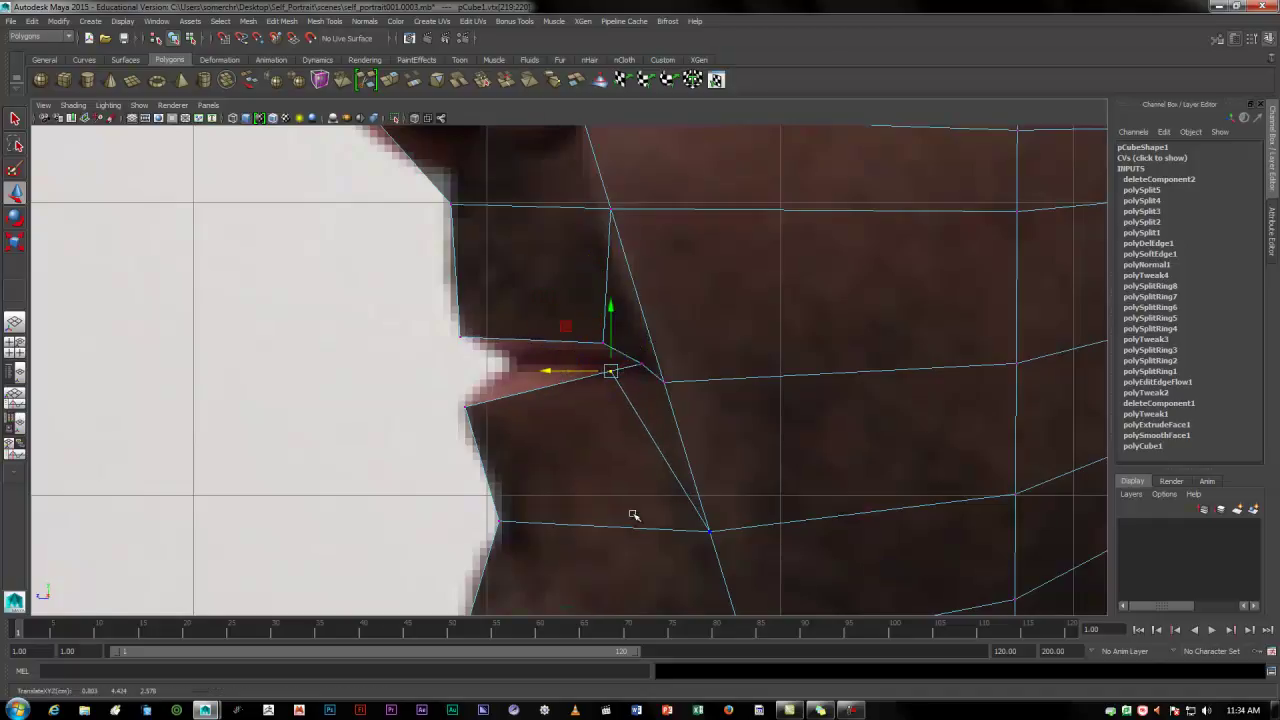
In the perspective view, insert an edge loop around the mouth, about midway between the opening and the surrounding edge ring.
key("space")
key("space")
left_click_drag(385, 450, 543, 498, "alt")
left_click(517, 480)
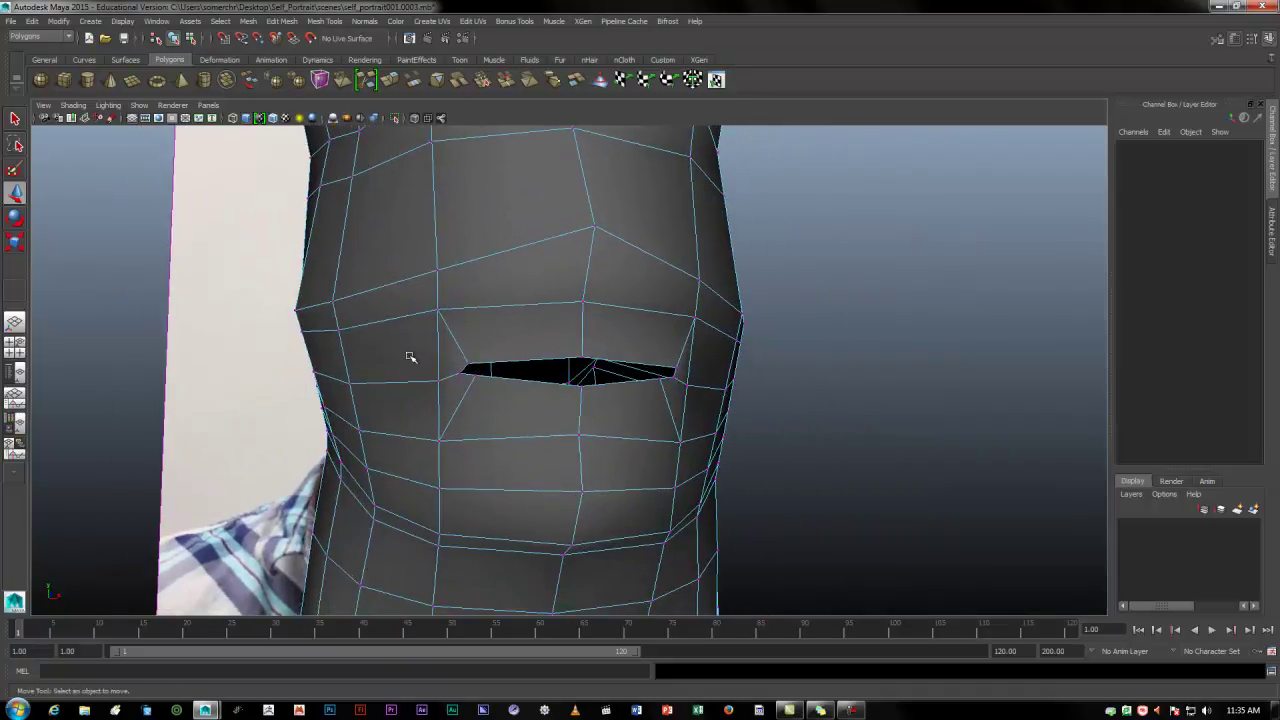
left_click(328, 21)
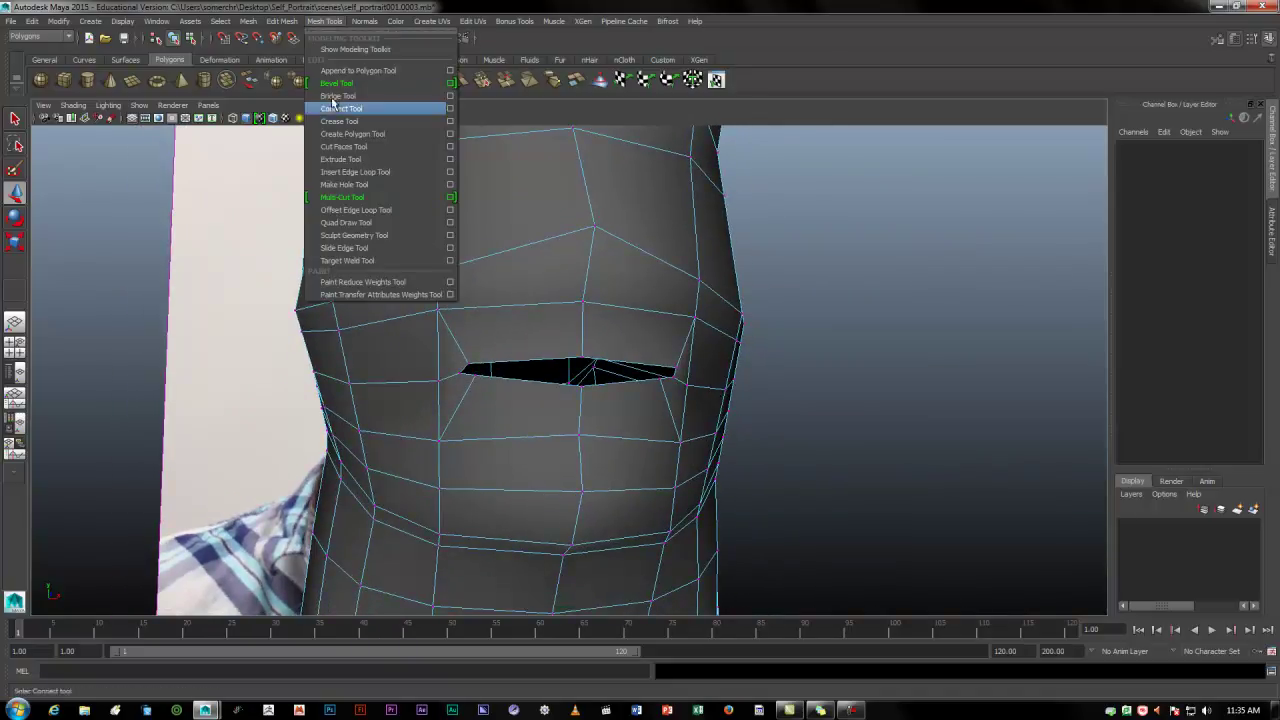
left_click(340, 172)
left_click_drag(586, 400, 541, 400, "alt")
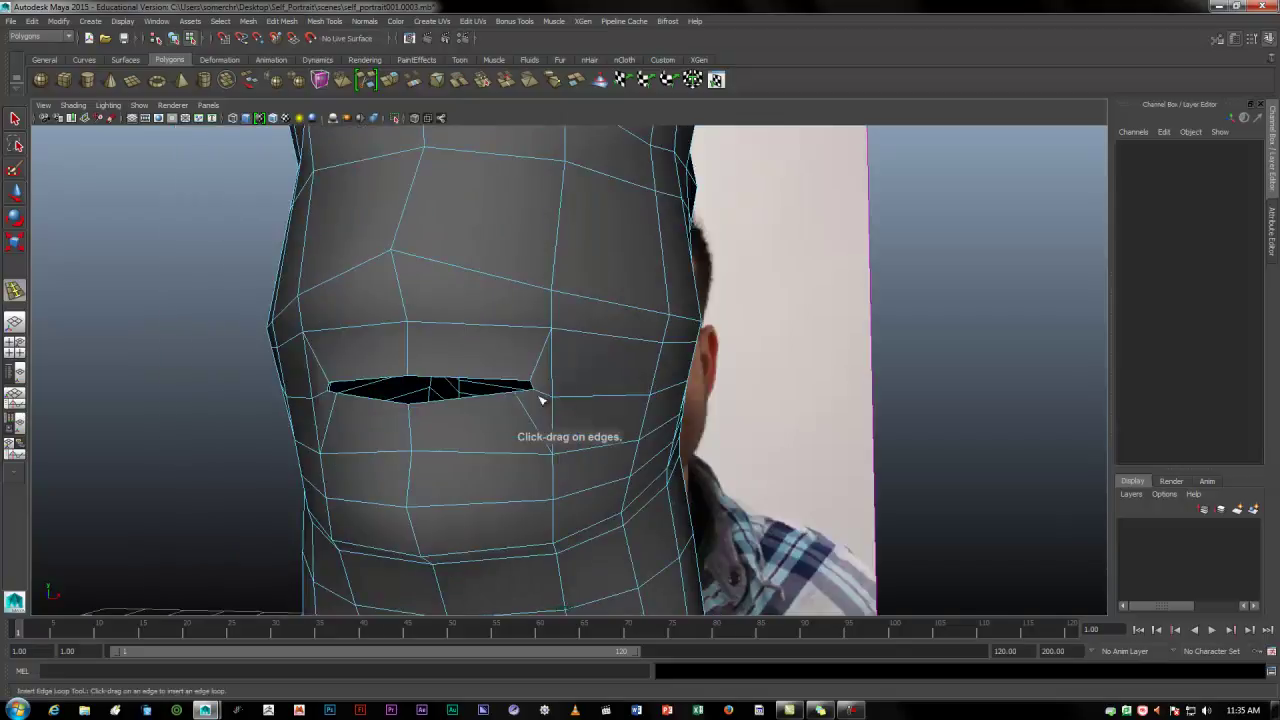
left_click(411, 351)
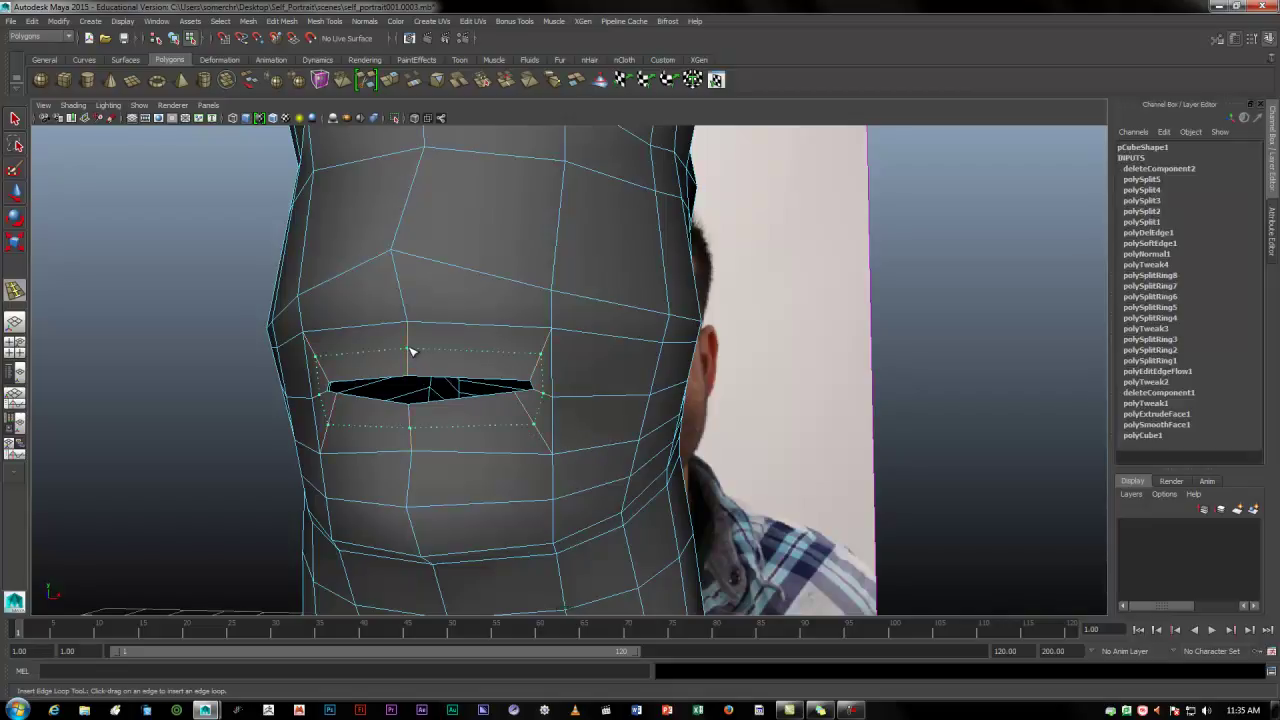
mouse_move(411, 366)
left_mouse_down()
mouse_move(440, 346)
mouse_move(433, 355)
left_mouse_up()
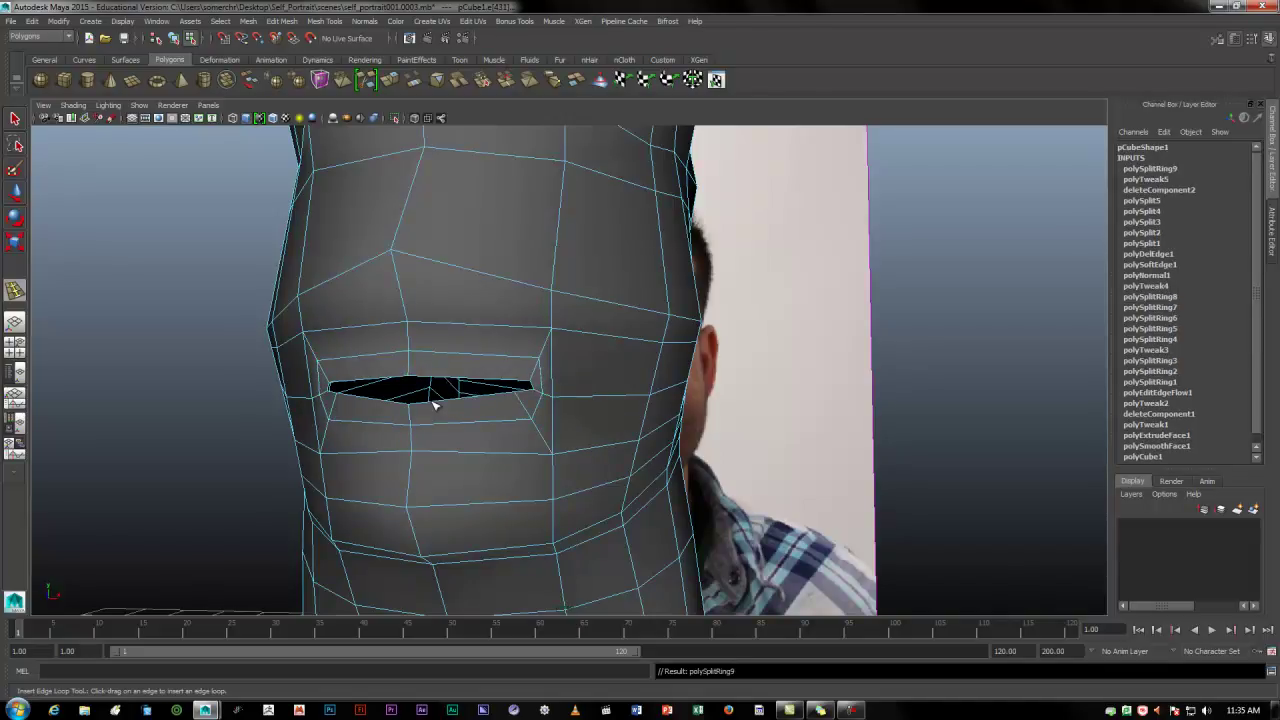
mouse_move(451, 440)
left_mouse_down("alt")
mouse_move(534, 449)
mouse_move(493, 460)
mouse_move(458, 442)
left_mouse_up("alt")
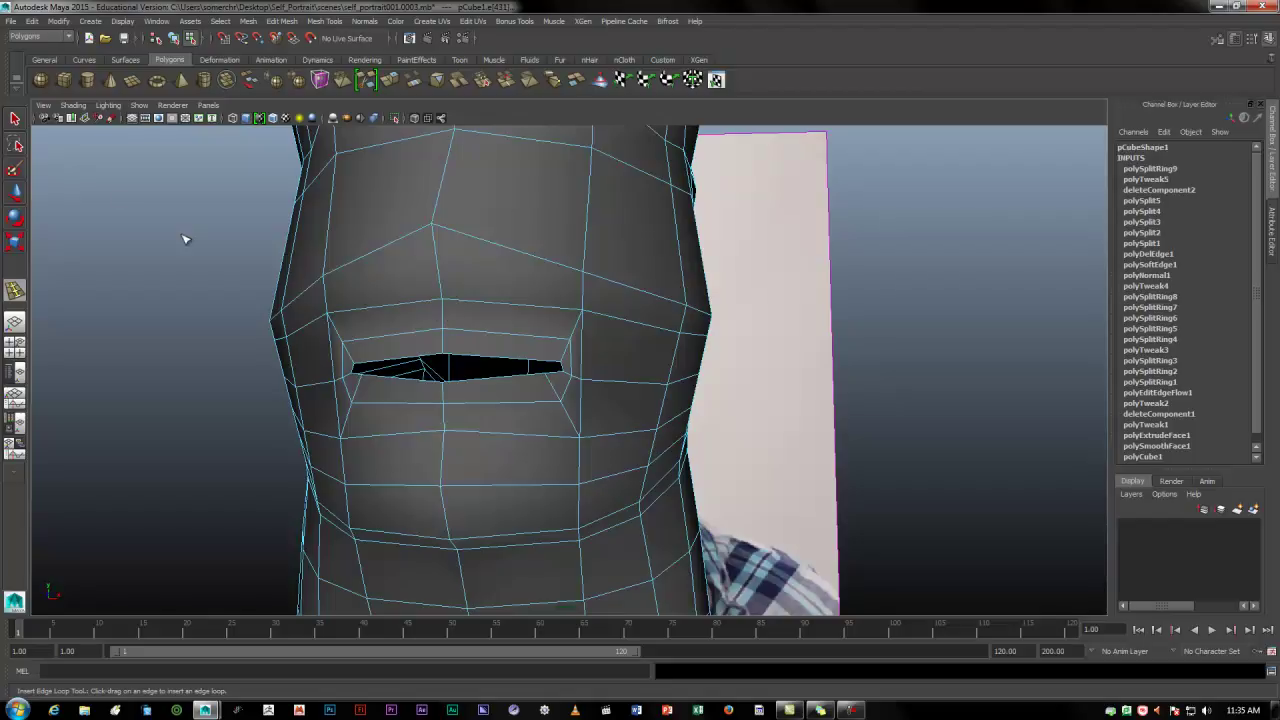
Try inserting evenly spaced edge loops, two at a time, around the neck with the Multiple edge loops option.
left_click(16, 119)
double_click(16, 119)
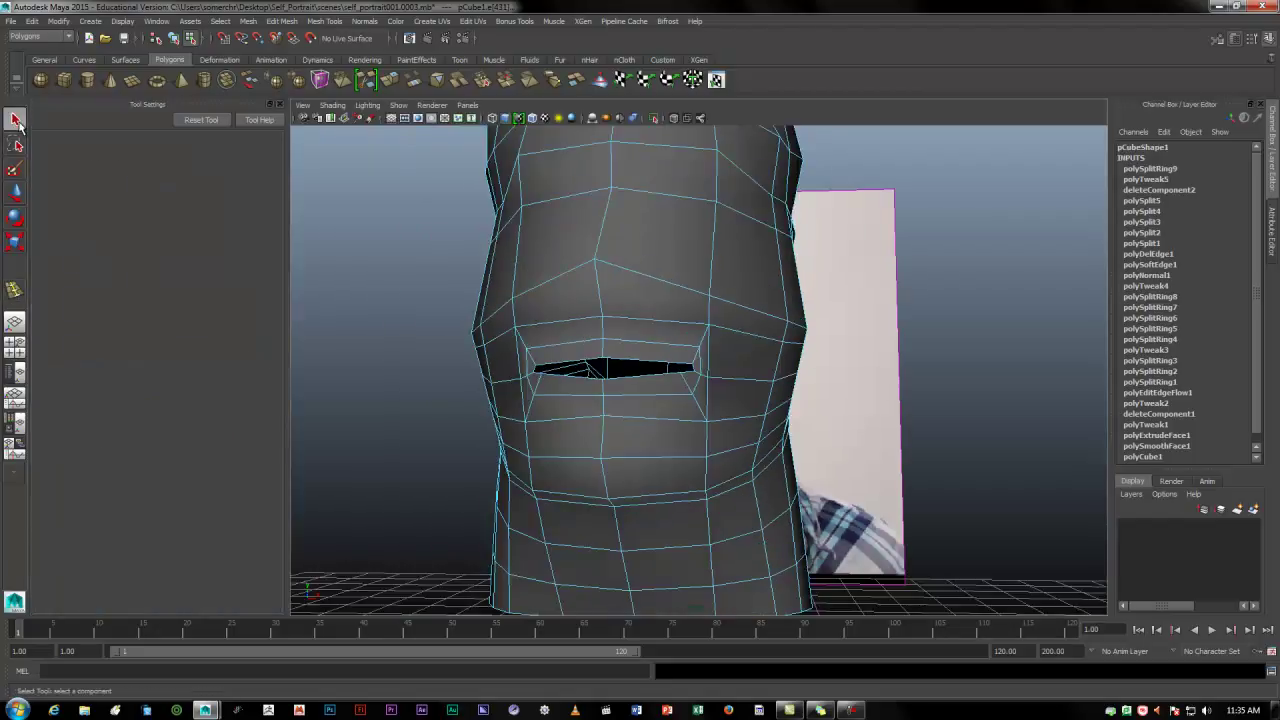
left_click(14, 290)
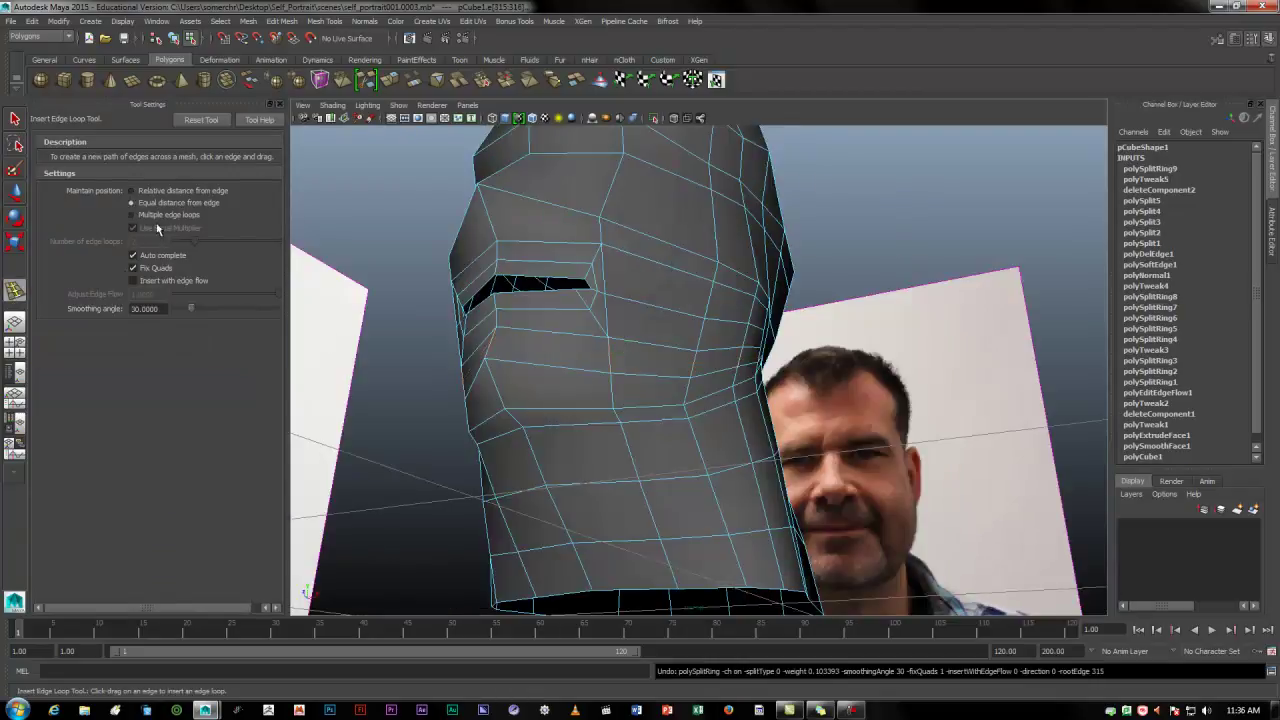
left_click(132, 215)
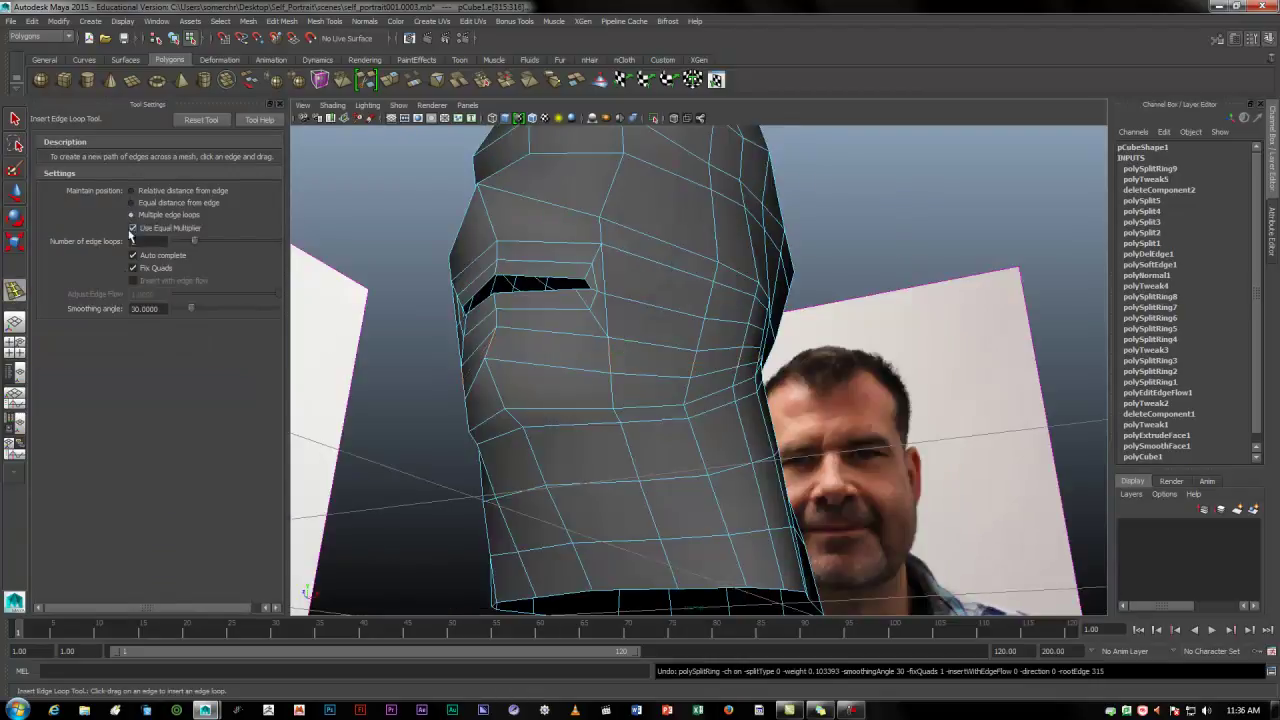
left_click(134, 229)
left_click_drag(533, 455, 531, 454)
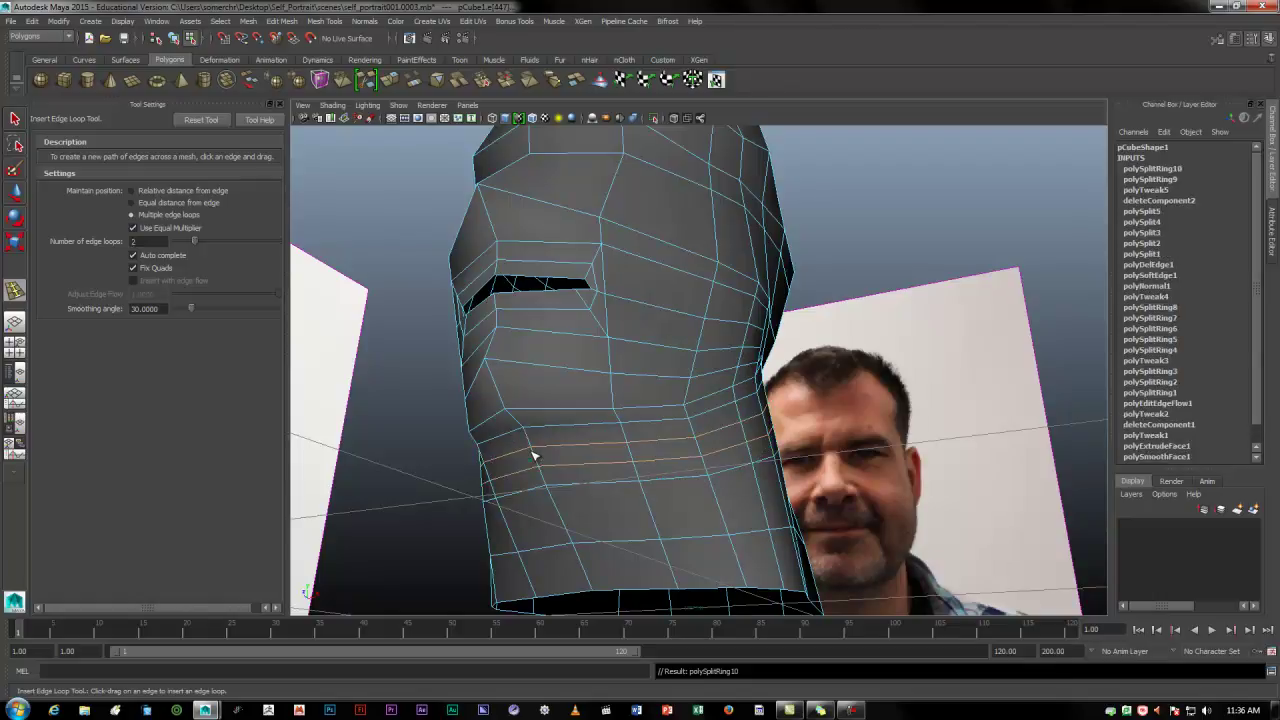
left_click_drag(562, 518, 615, 444)
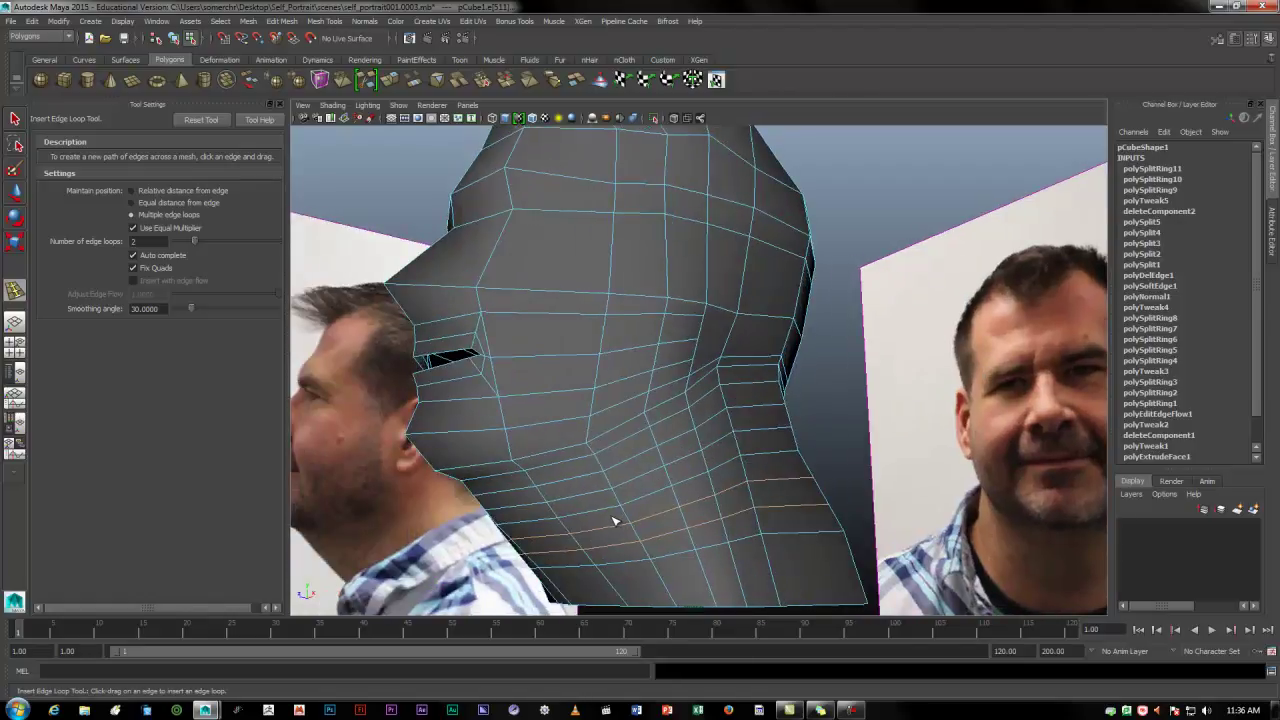
key("ctrl+z")
key("ctrl+z")
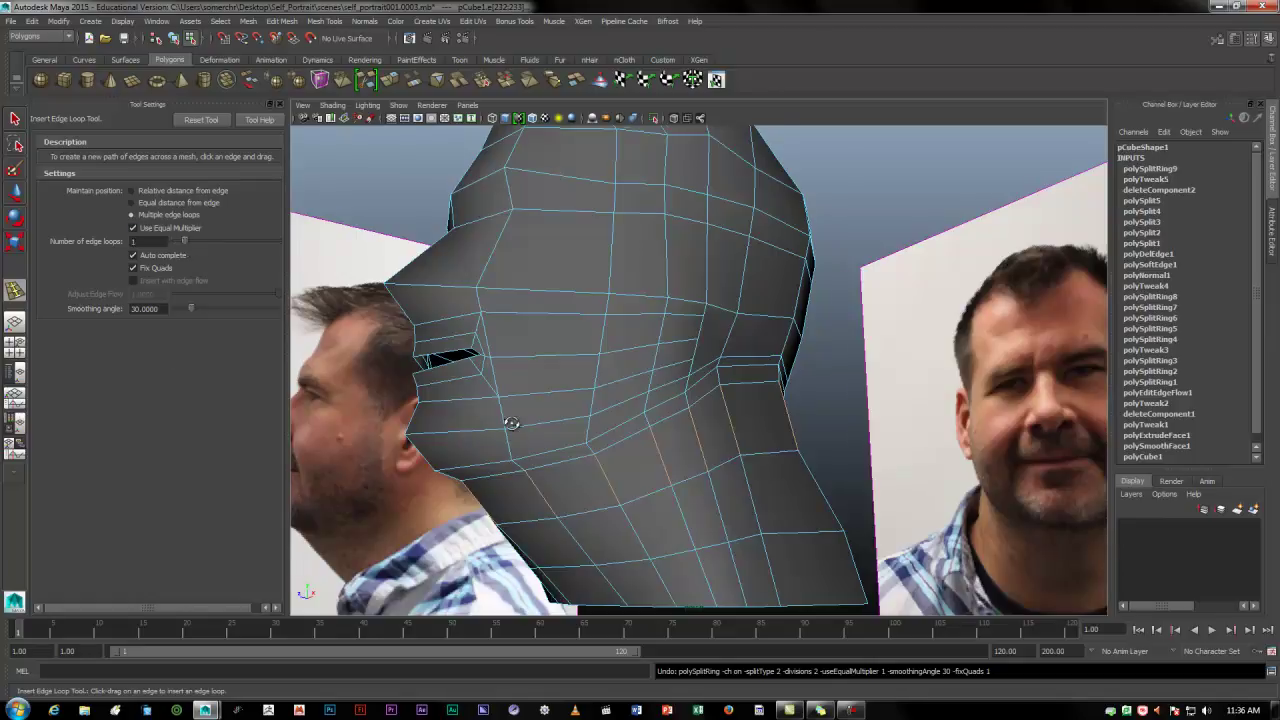
Try adding one centred edge loop outside the existing mouth loop with the number of edge loops set to 1.
left_click_drag(516, 429, 580, 436, "alt")
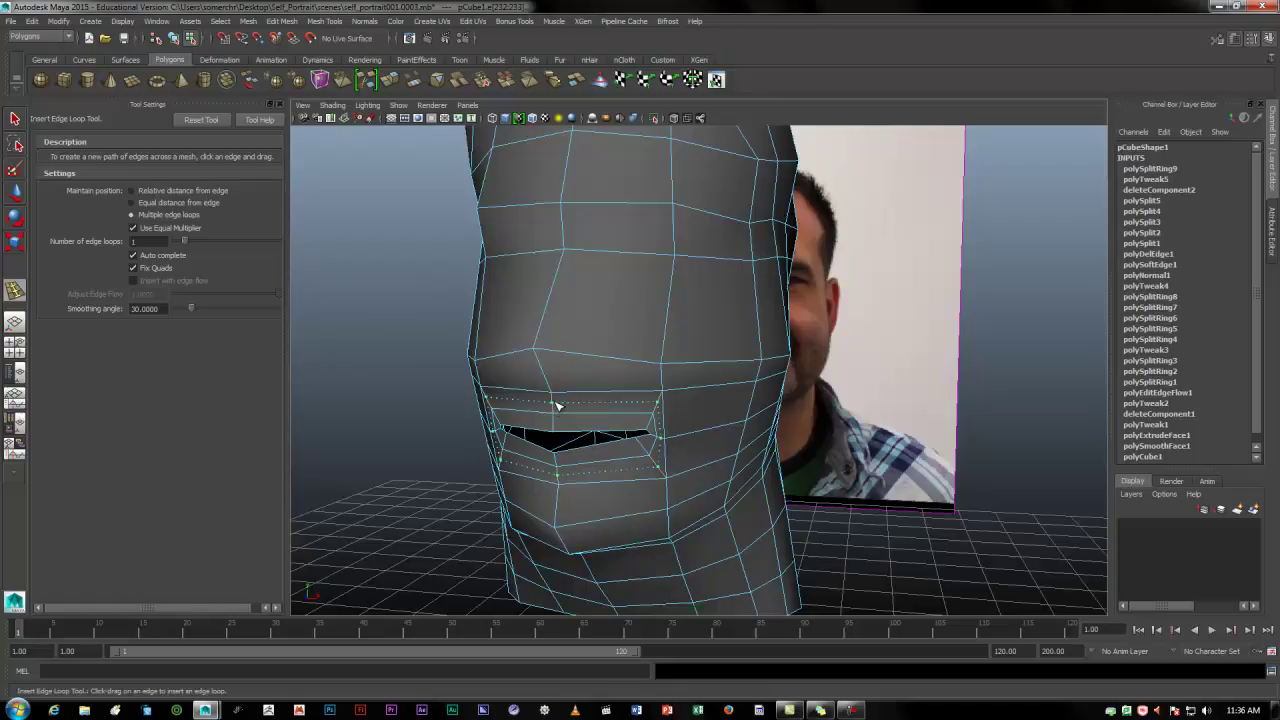
left_click(556, 408)
left_click_drag(611, 534, 650, 513, "alt")
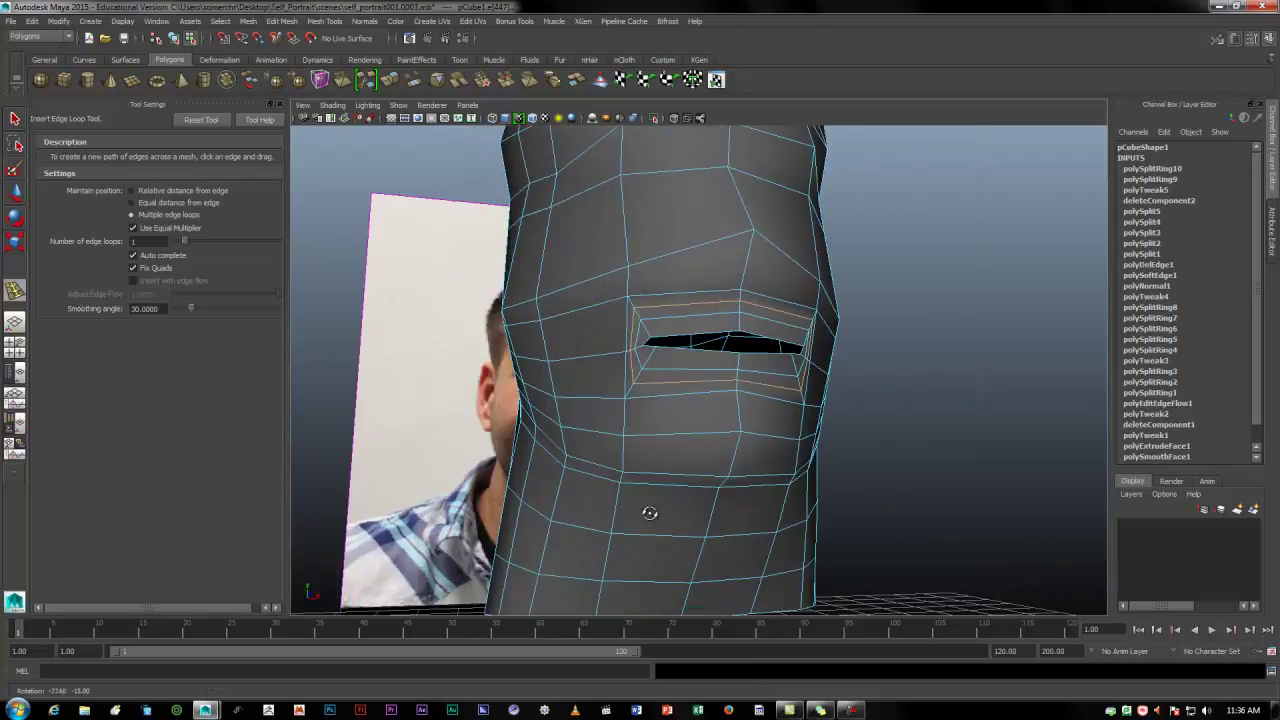
key("ctrl+z")
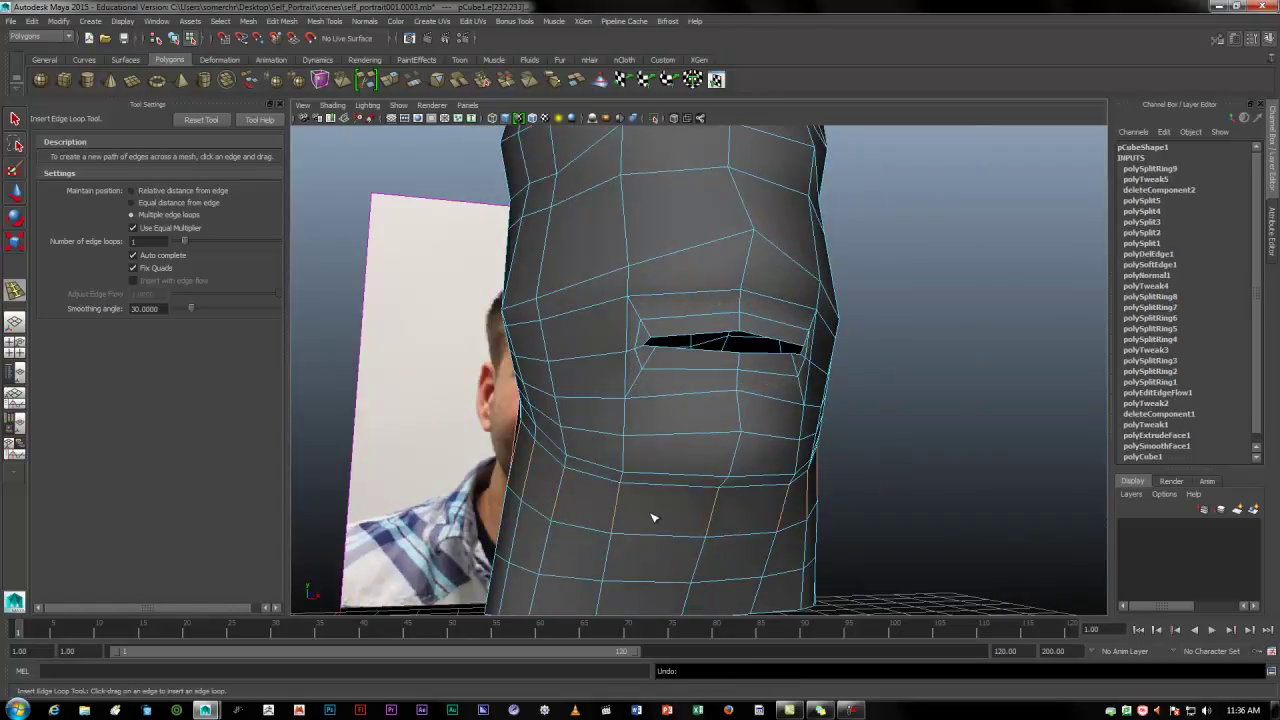
key("ctrl+z")
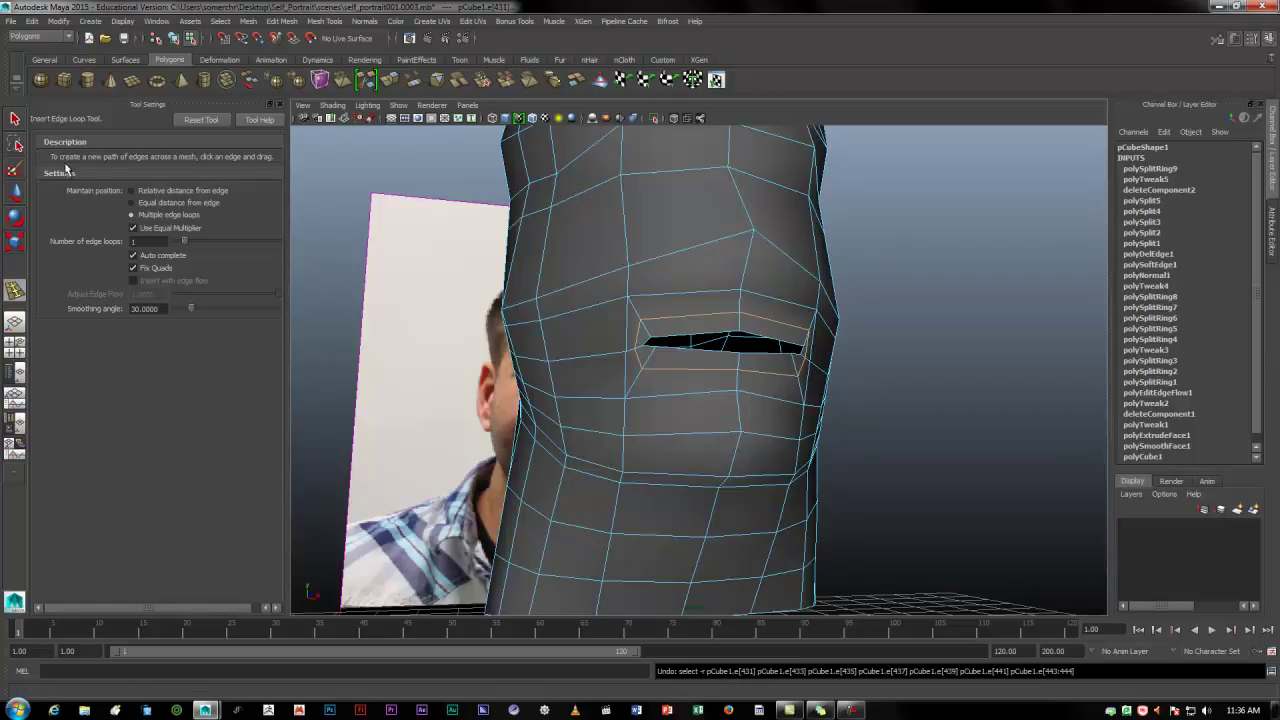
Reset the Insert Edge Loop tool settings and add one edge loop outside and one inside the existing loop around the mouth.
left_click(197, 120)
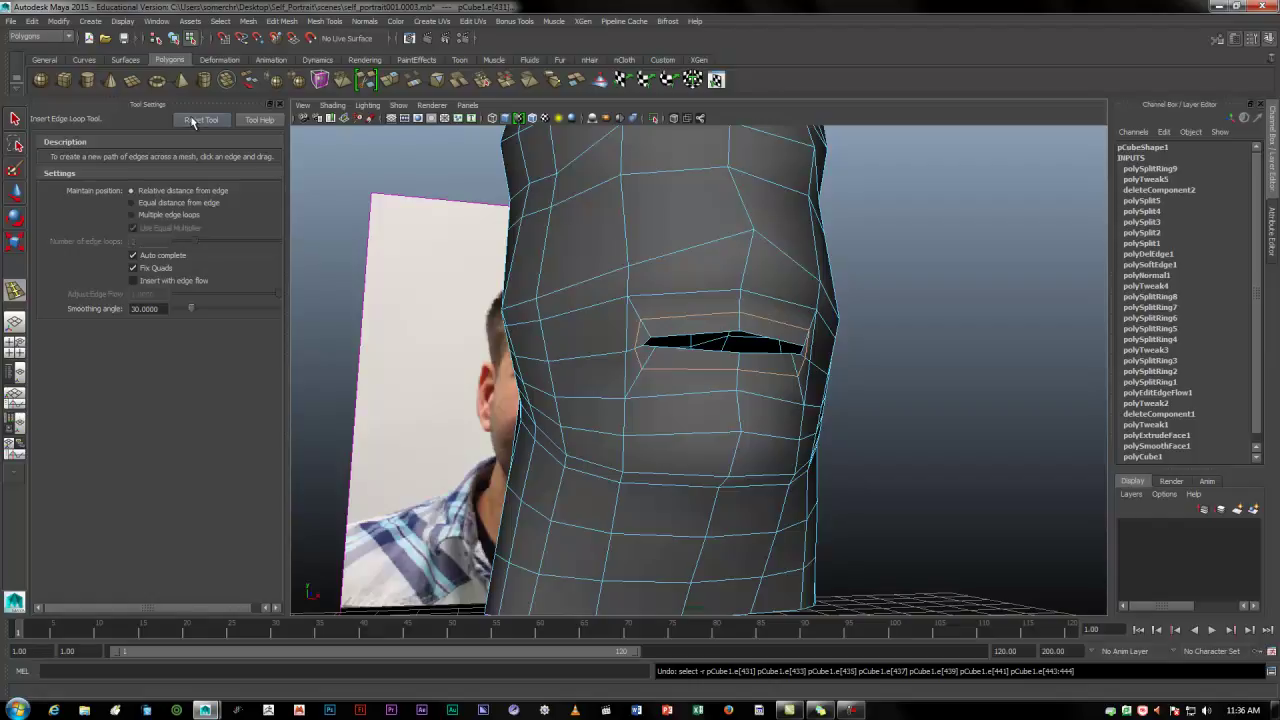
left_click(280, 104)
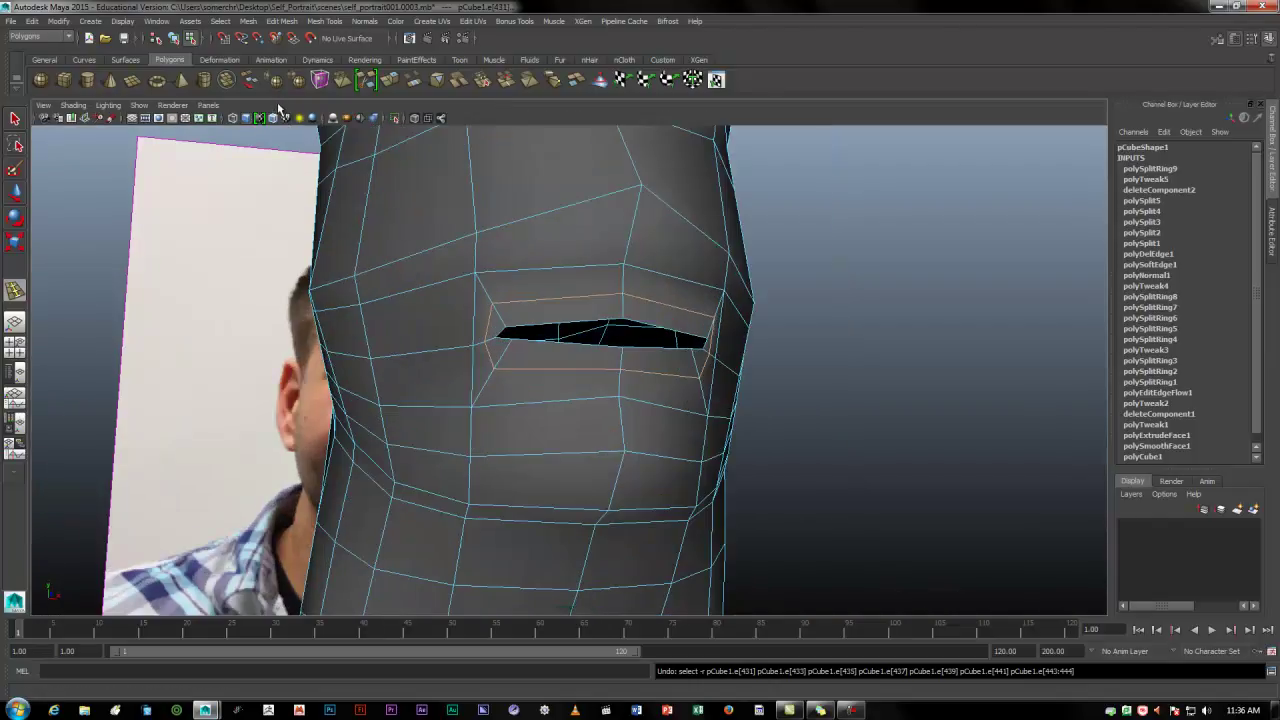
left_click_drag(572, 432, 451, 425, "alt")
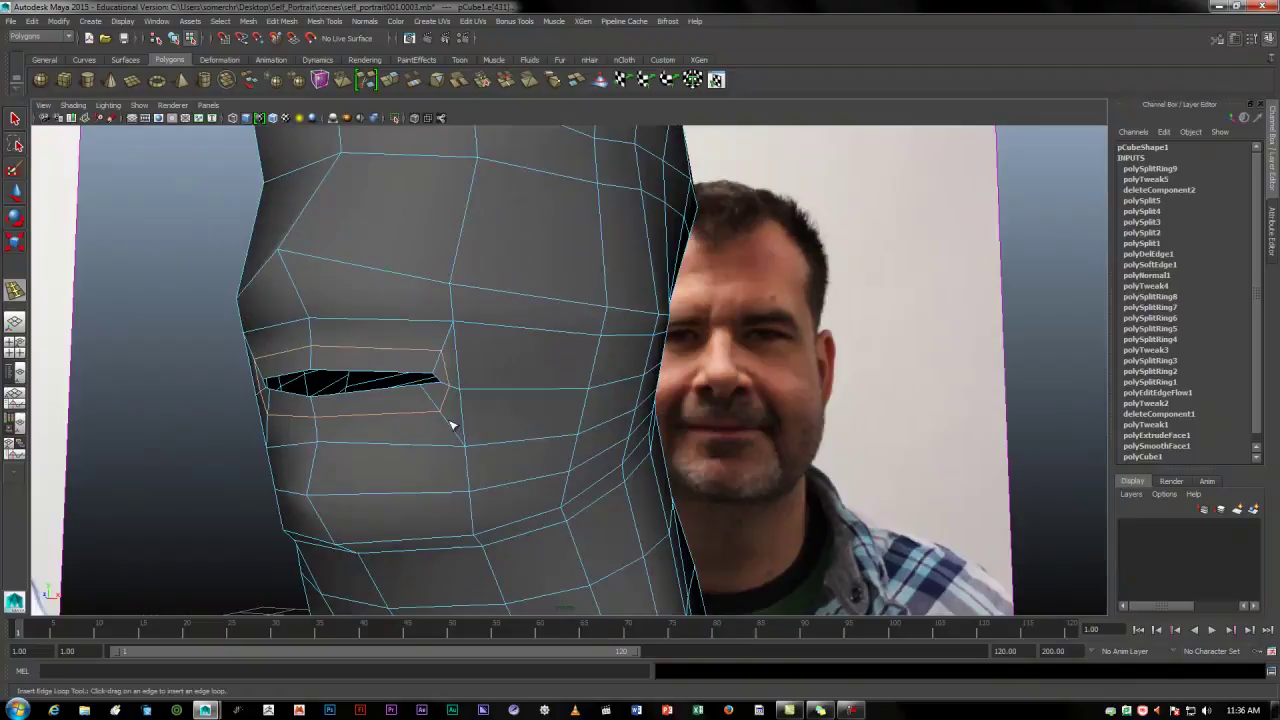
left_click(312, 333)
left_click_drag(311, 365, 316, 361)
left_click_drag(463, 494, 131, 314, "alt")
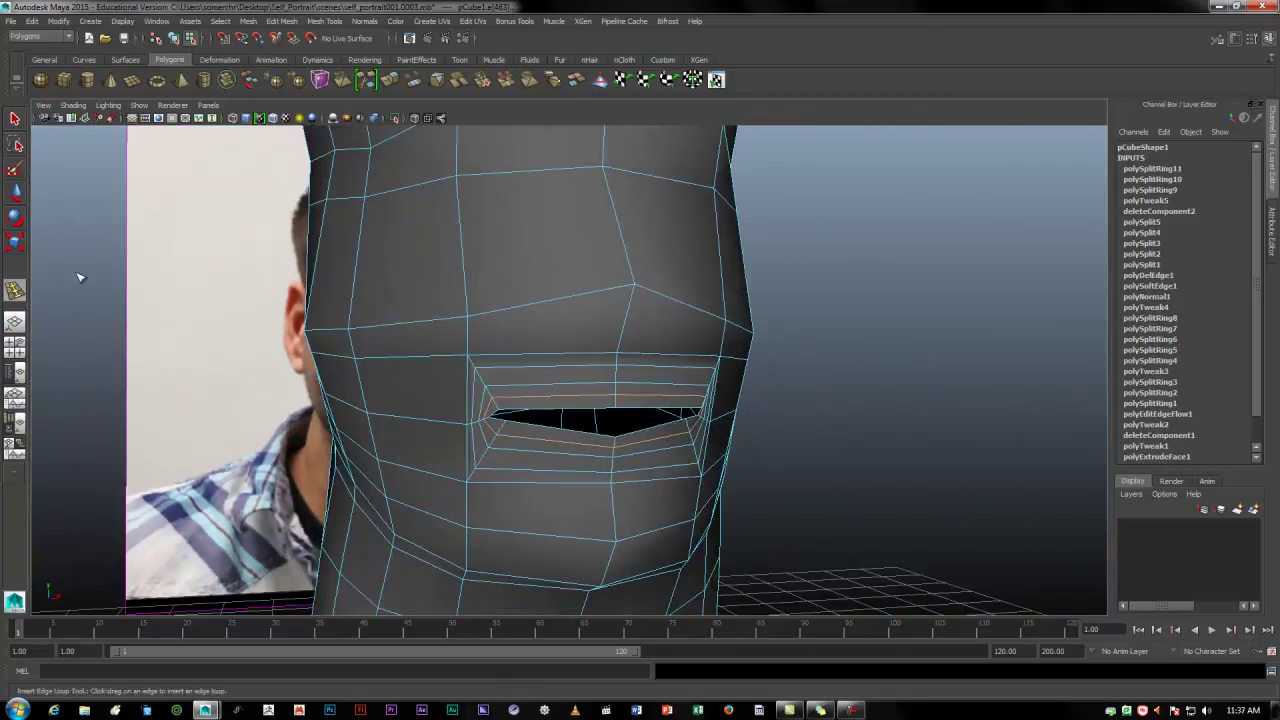
Select the border edges around the mouth opening and extrude them.
left_click(16, 118)
left_click_drag(614, 500, 614, 506, "alt")
mouse_move(426, 410)
right_mouse_down()
mouse_move(424, 372)
mouse_move(430, 388)
right_mouse_up()
left_click(432, 394)
left_click_drag(432, 394, 700, 447, "alt")
left_click(396, 80)
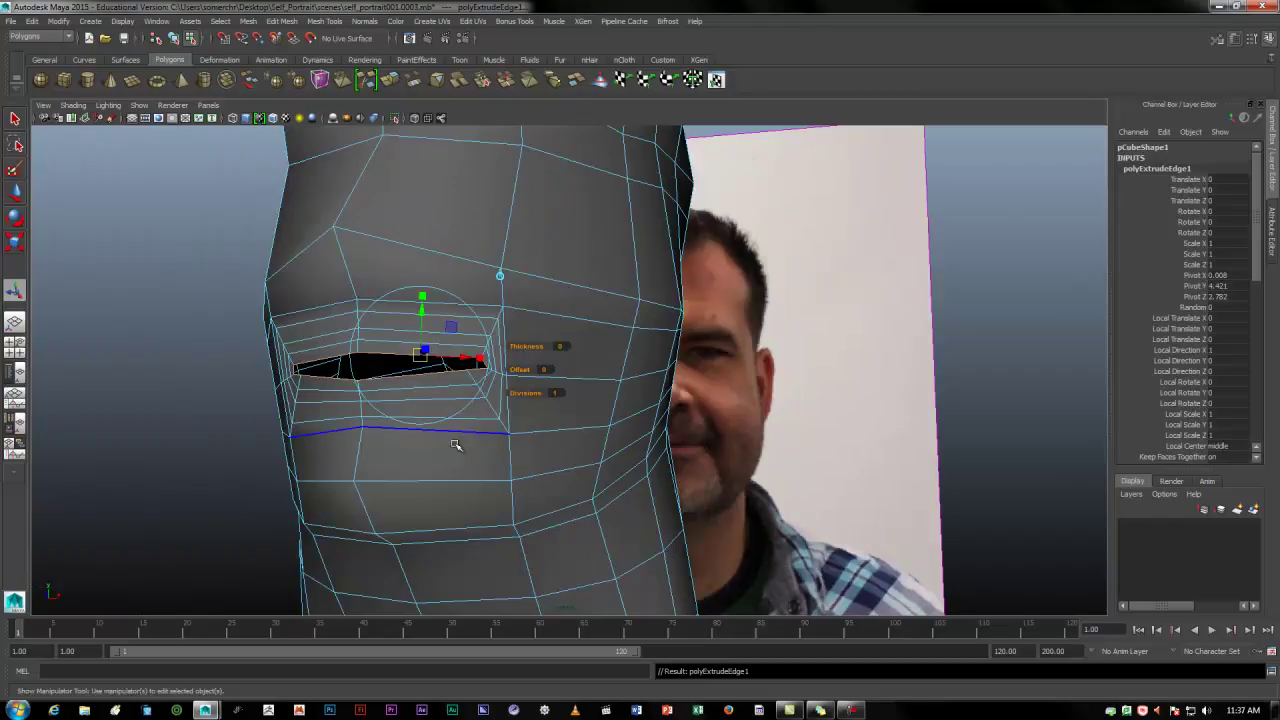
Try an extrusion thickness of -1.8 on the mouth border edges, inspect it in the side view, and undo it.
mouse_move(530, 349)
left_mouse_down()
mouse_move(547, 348)
mouse_move(515, 349)
left_mouse_up()
mouse_move(373, 441)
left_mouse_down("alt")
mouse_move(437, 431)
mouse_move(391, 446)
left_mouse_up("alt")
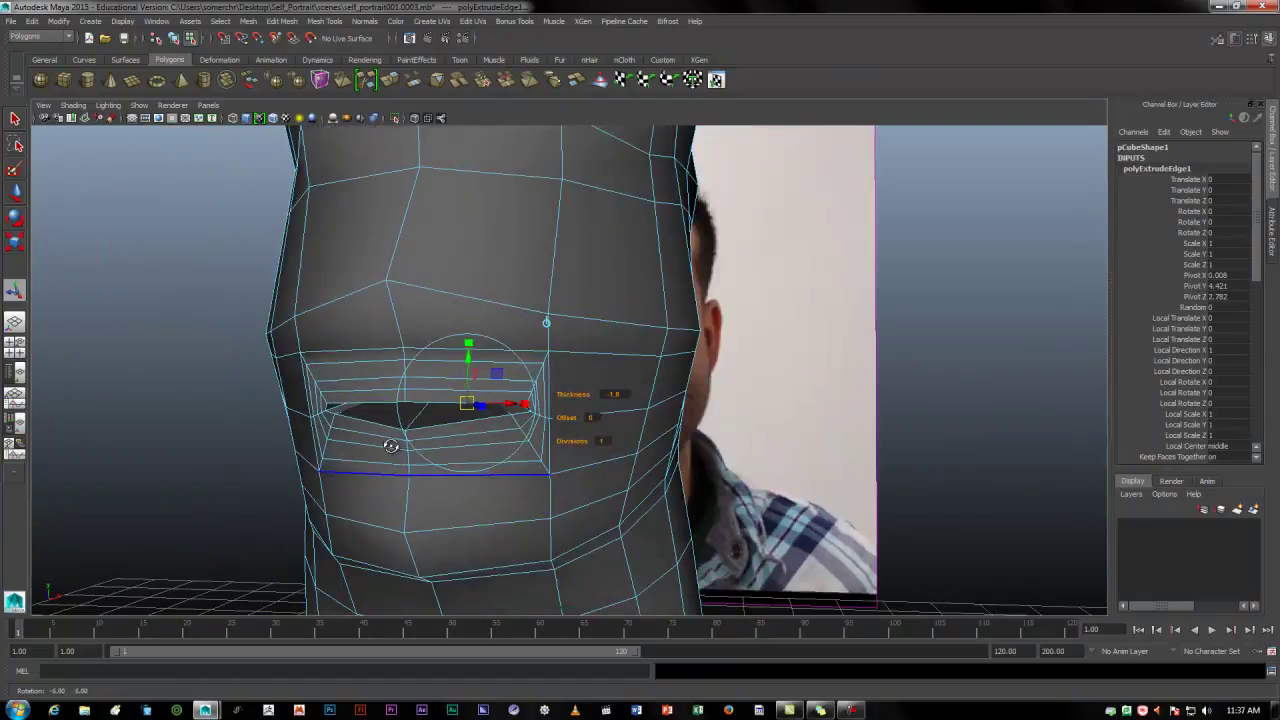
key("space")
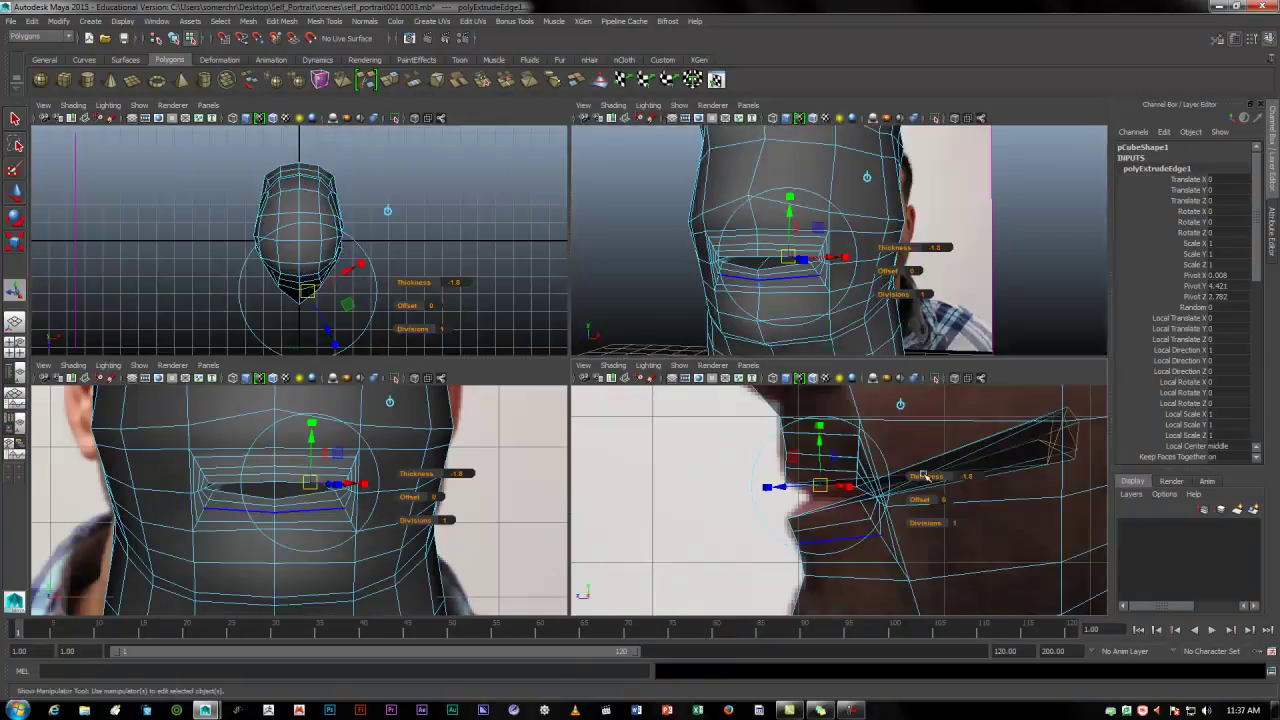
key("space")
scroll(586, 480, "down", 7)
middle_click_drag(647, 429, 457, 472, "alt")
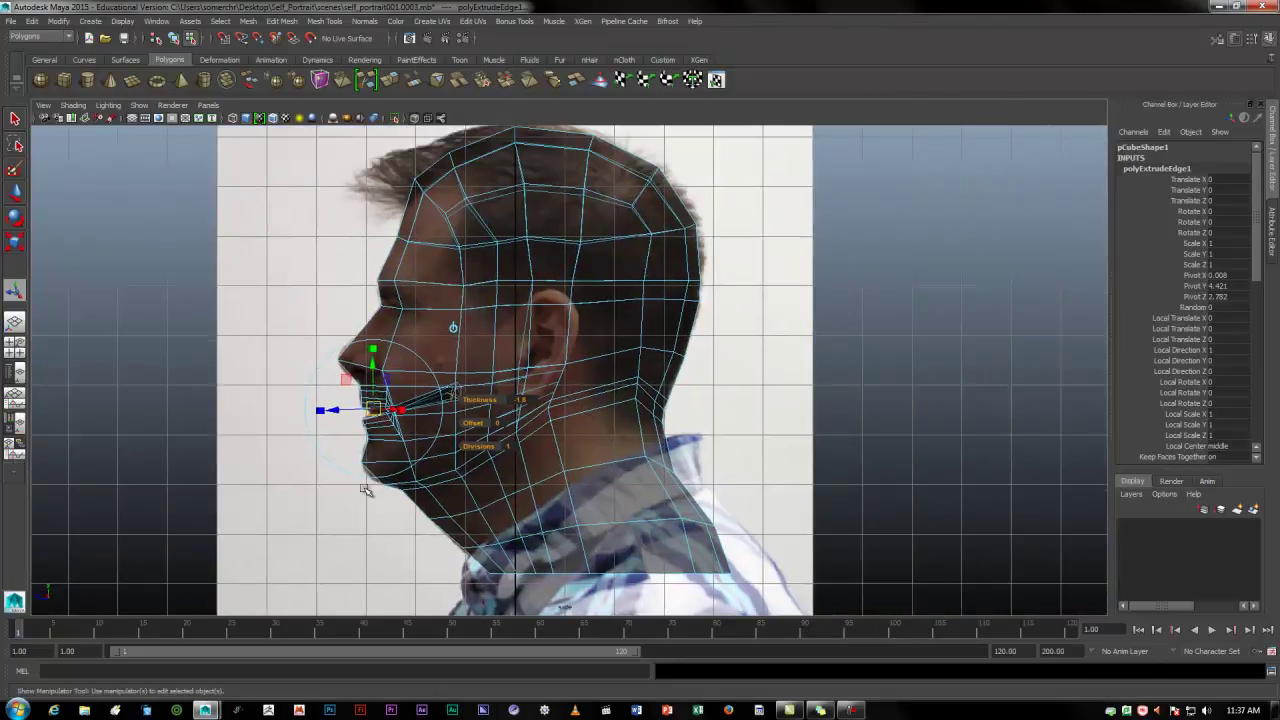
scroll(365, 490, "up", 5)
middle_click_drag(370, 490, 586, 357, "alt")
key("ctrl+z")
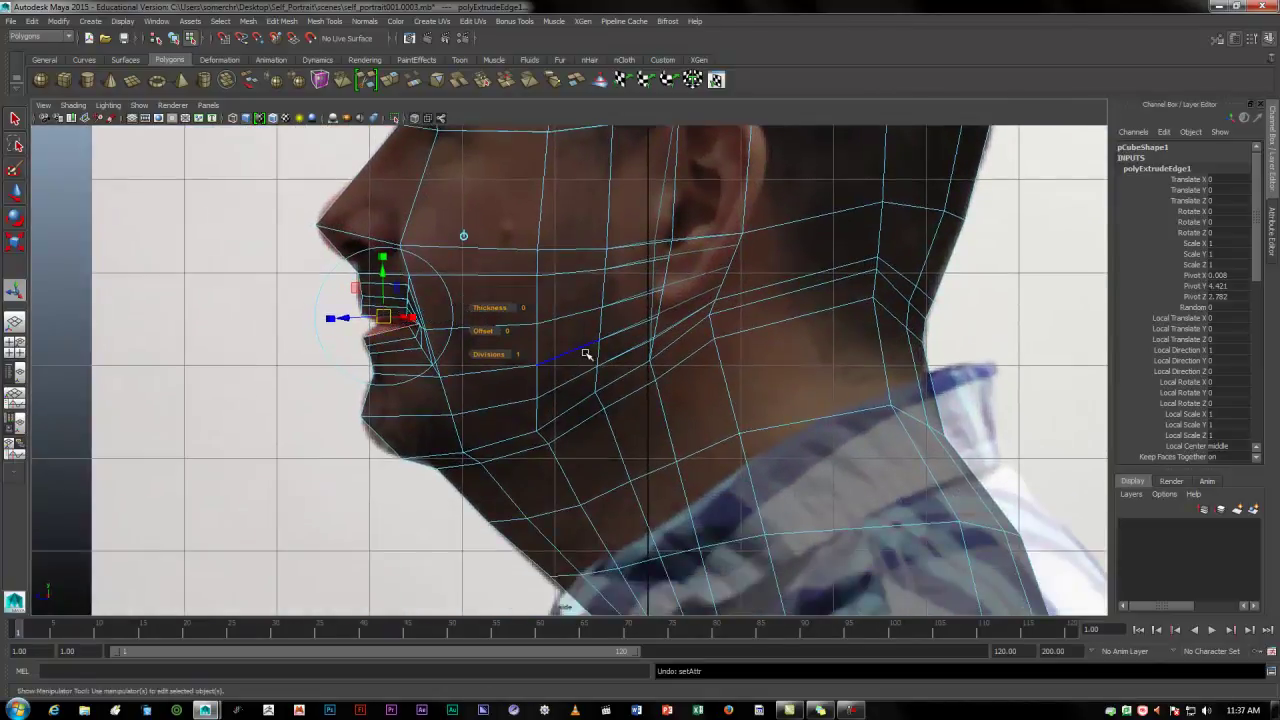
Move the extruded mouth edges straight back into the head in the side view.
left_click(15, 192)
left_click_drag(329, 328, 411, 326)
left_click(534, 397, "alt")
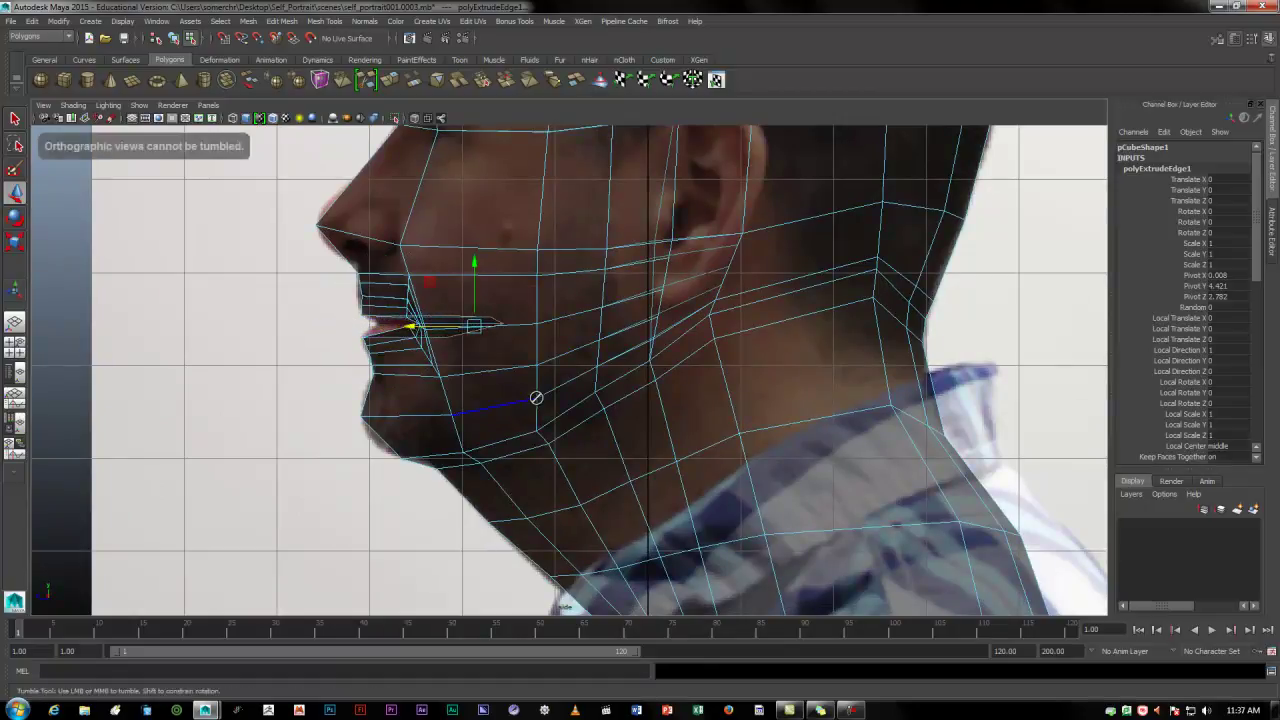
Scale the extruded inner mouth edges flat in depth and stretch them vertically to open up the mouth cavity.
left_click(15, 241)
left_click_drag(416, 329, 470, 346)
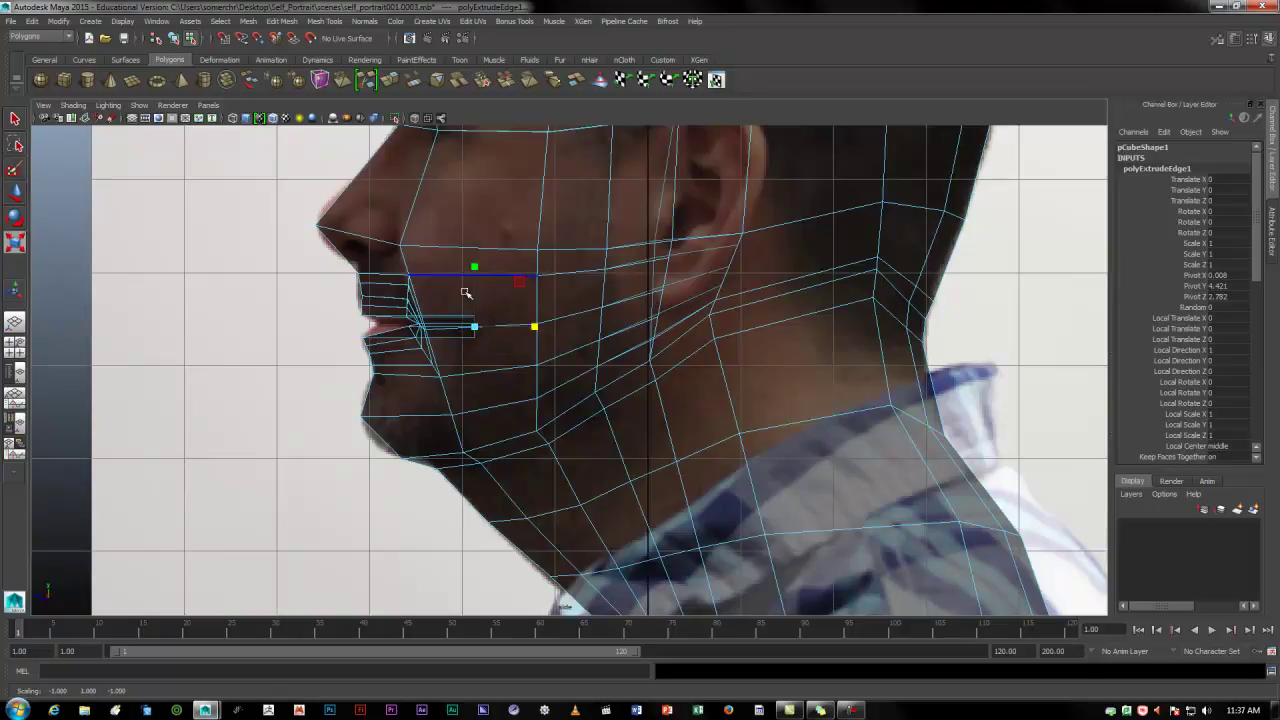
left_click_drag(476, 268, 508, 189)
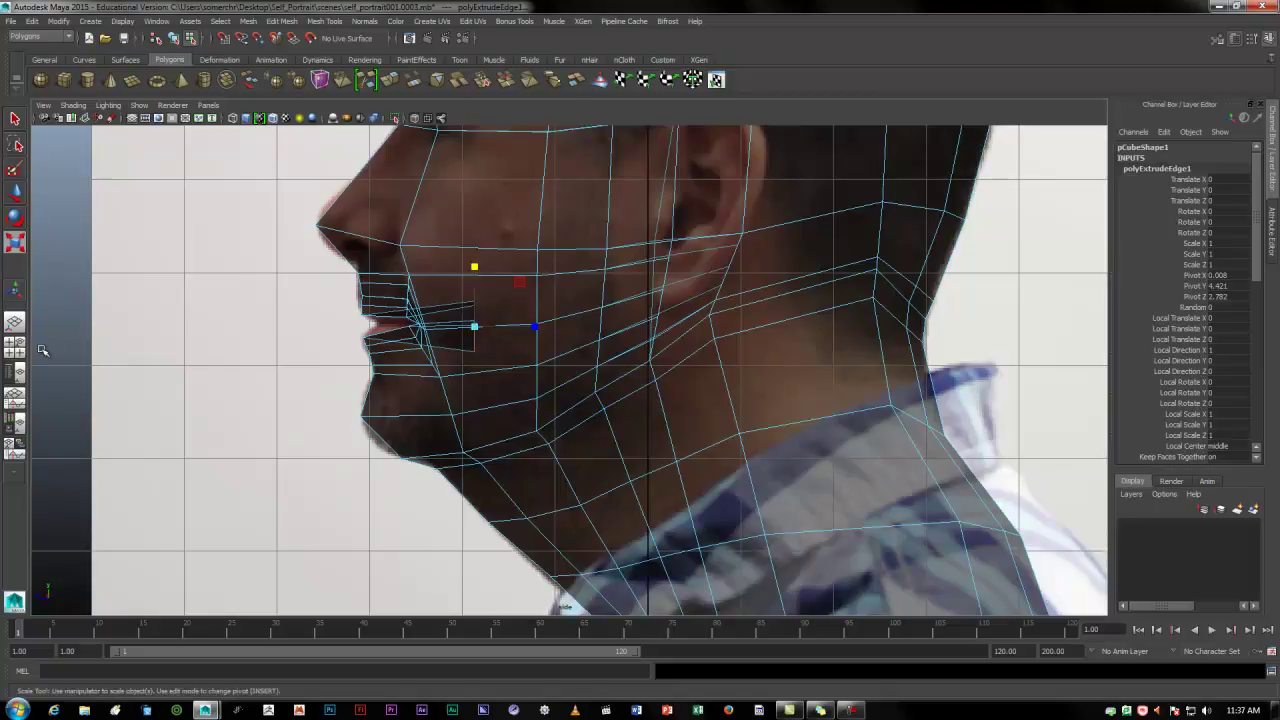
Leave the scaling of the inner mouth edges and switch the head mesh to vertex selection in the perspective view.
key("space")
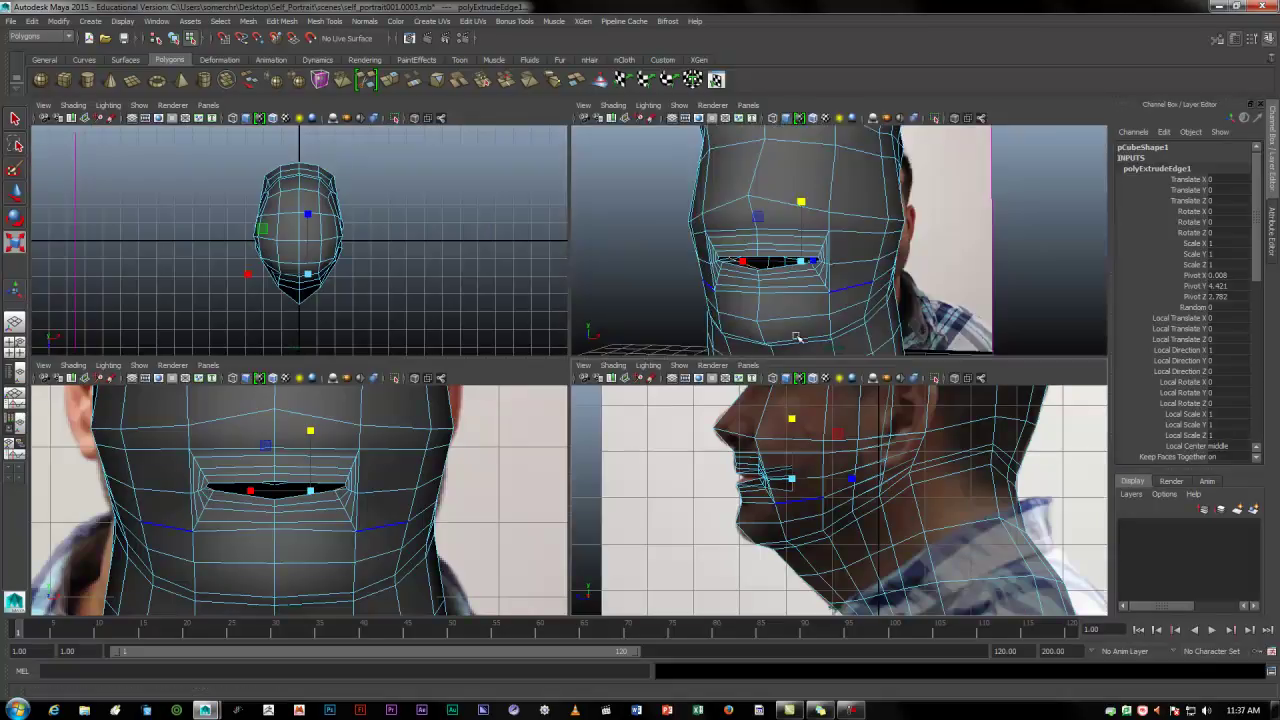
key("space")
left_click_drag(557, 384, 534, 417, "alt")
left_click(15, 120)
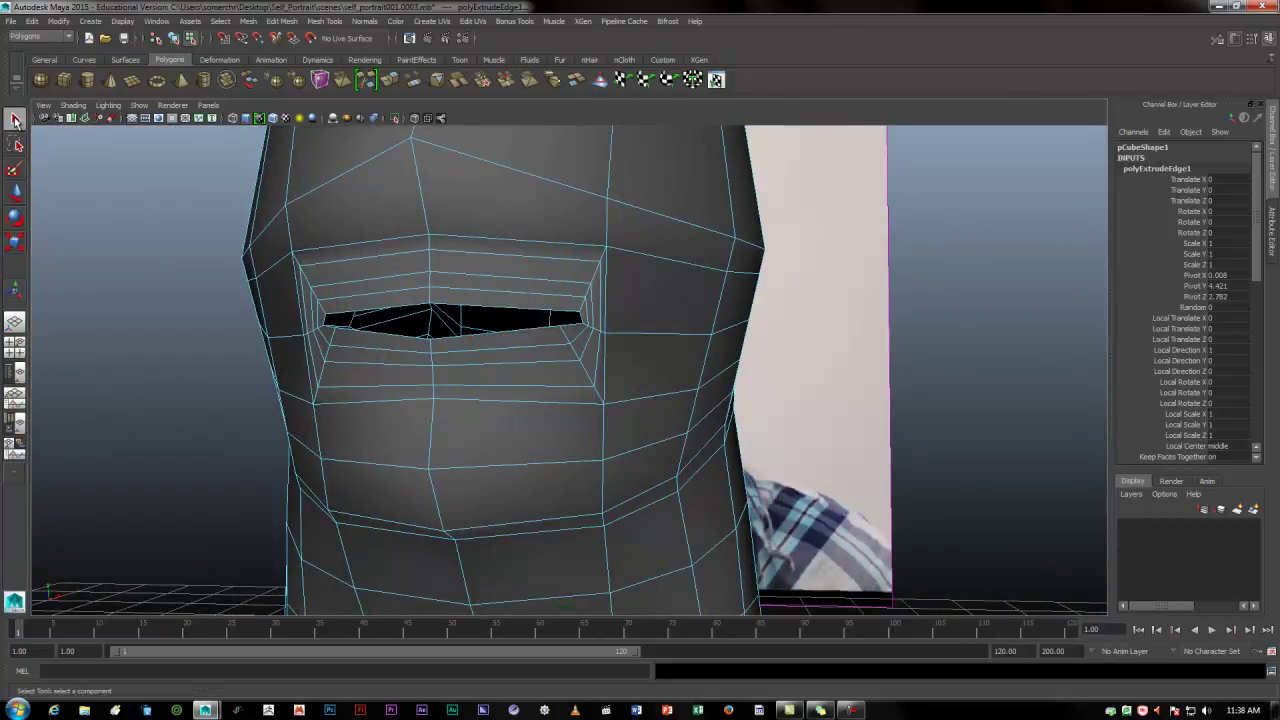
left_click_drag(506, 426, 520, 417, "alt")
right_click_drag(535, 318, 490, 329)
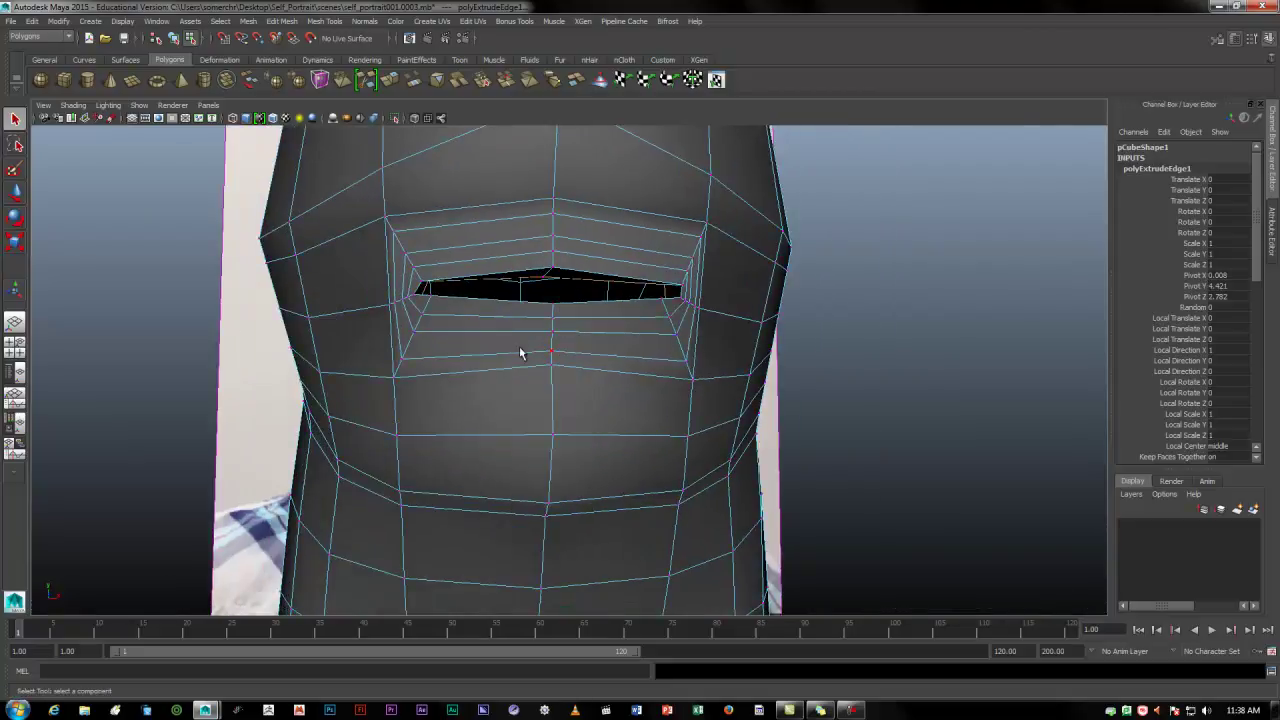
Compare the mouth mesh with the front reference photo by turning X-ray shading on and back off.
key("space")
key("space")
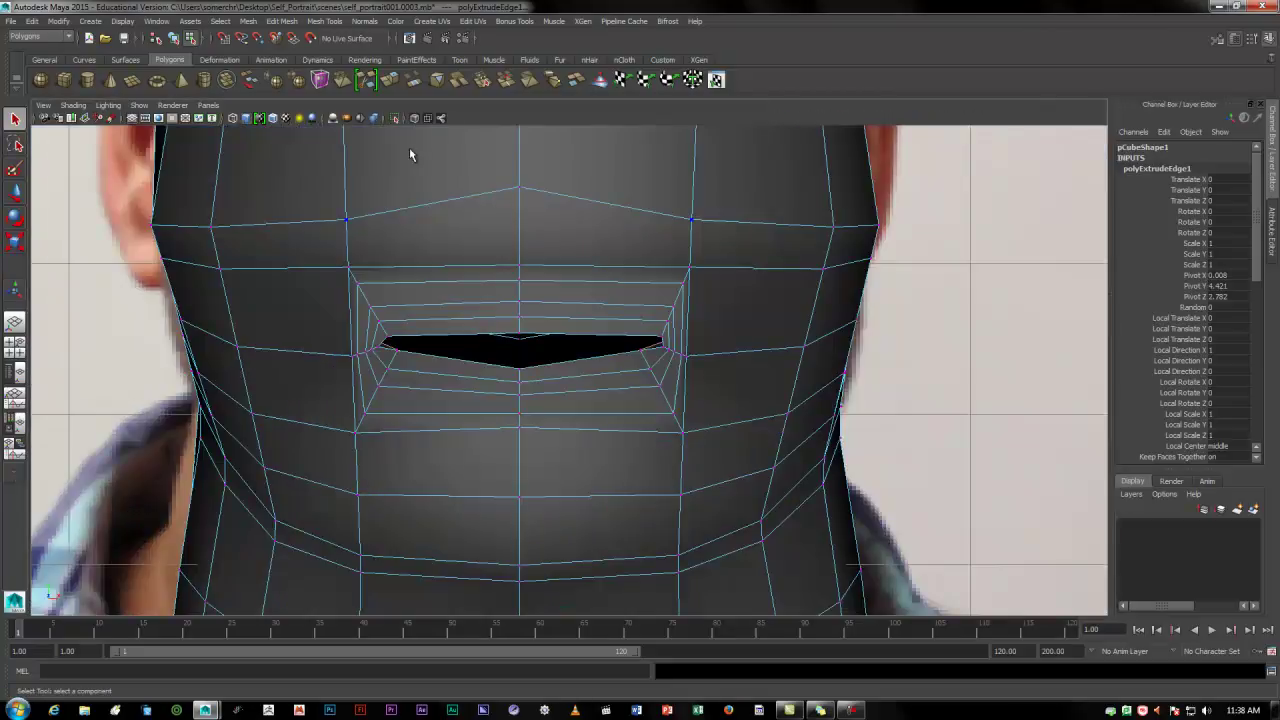
left_click(414, 118)
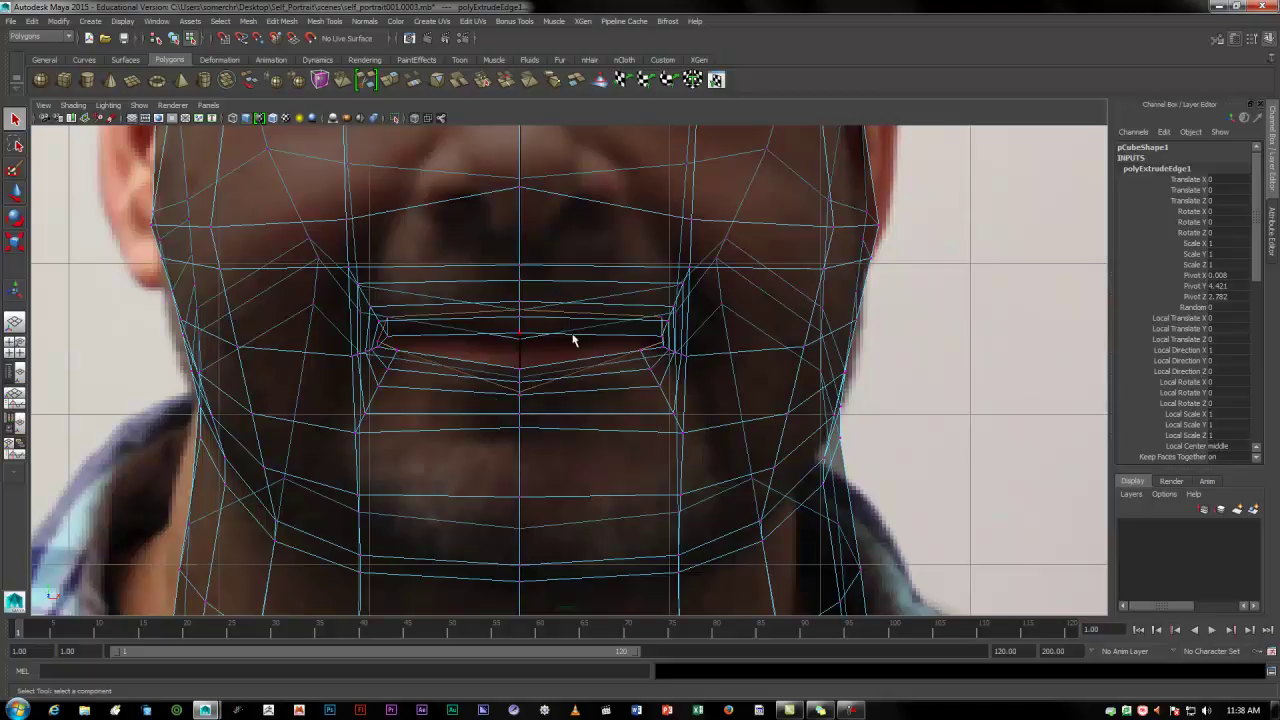
scroll(572, 340, "down", 5)
scroll(570, 343, "up", 2)
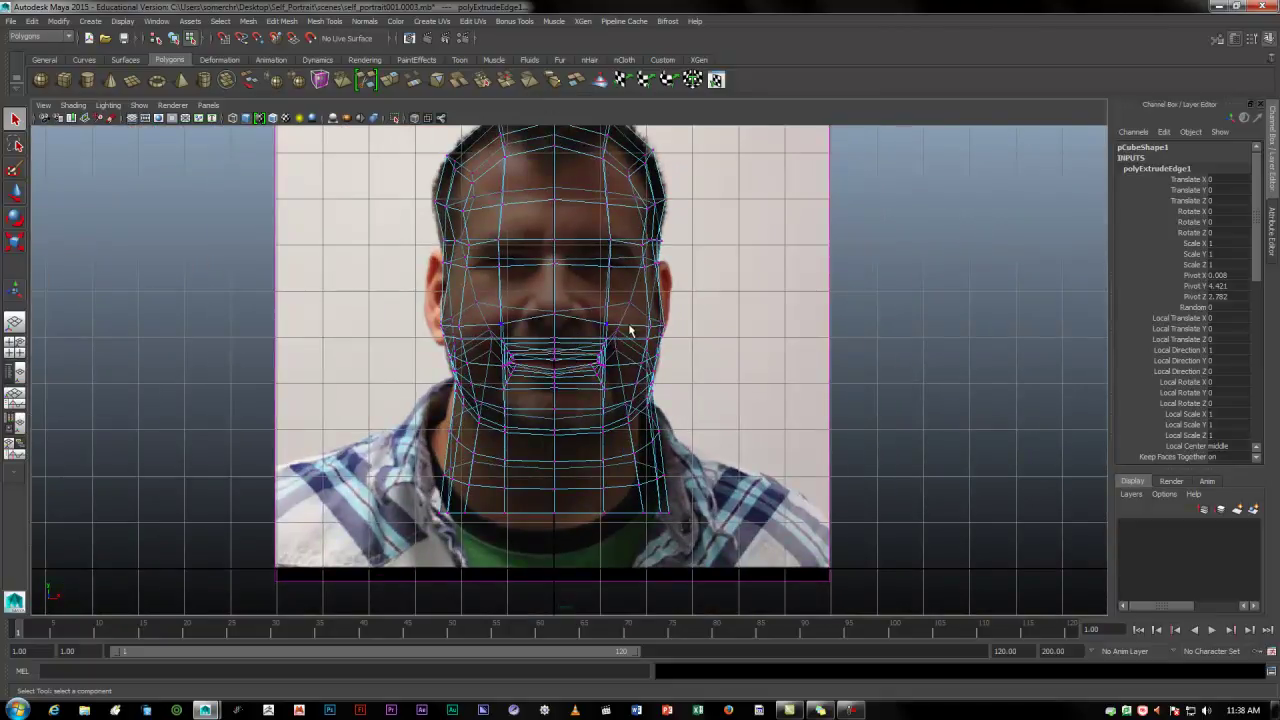
scroll(500, 360, "up", 1)
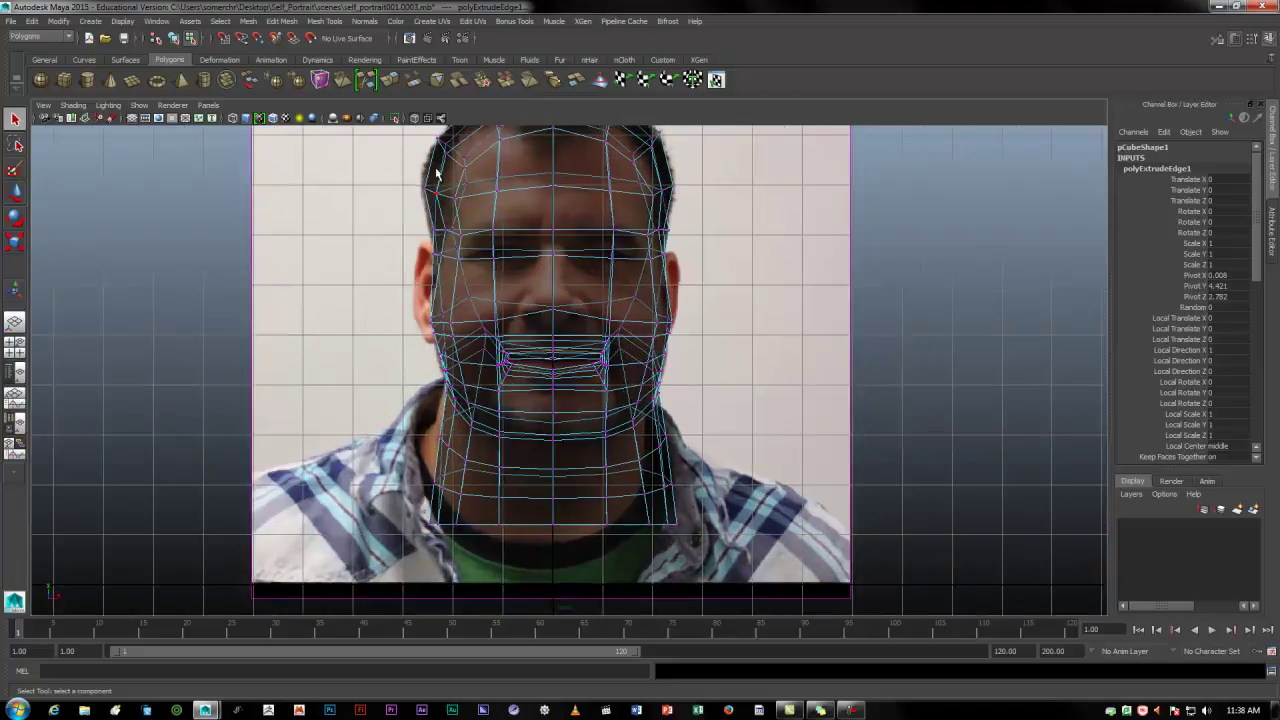
left_click(415, 118)
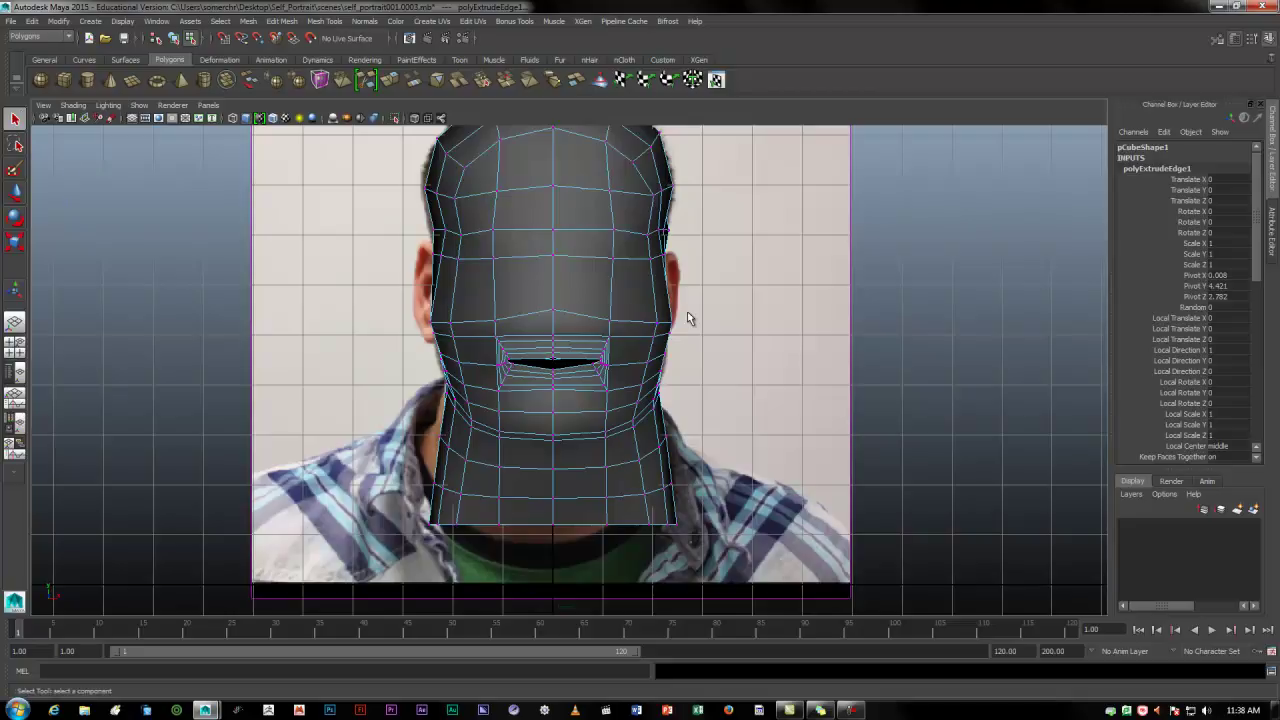
scroll(557, 380, "up", 1)
scroll(557, 380, "up", 3)
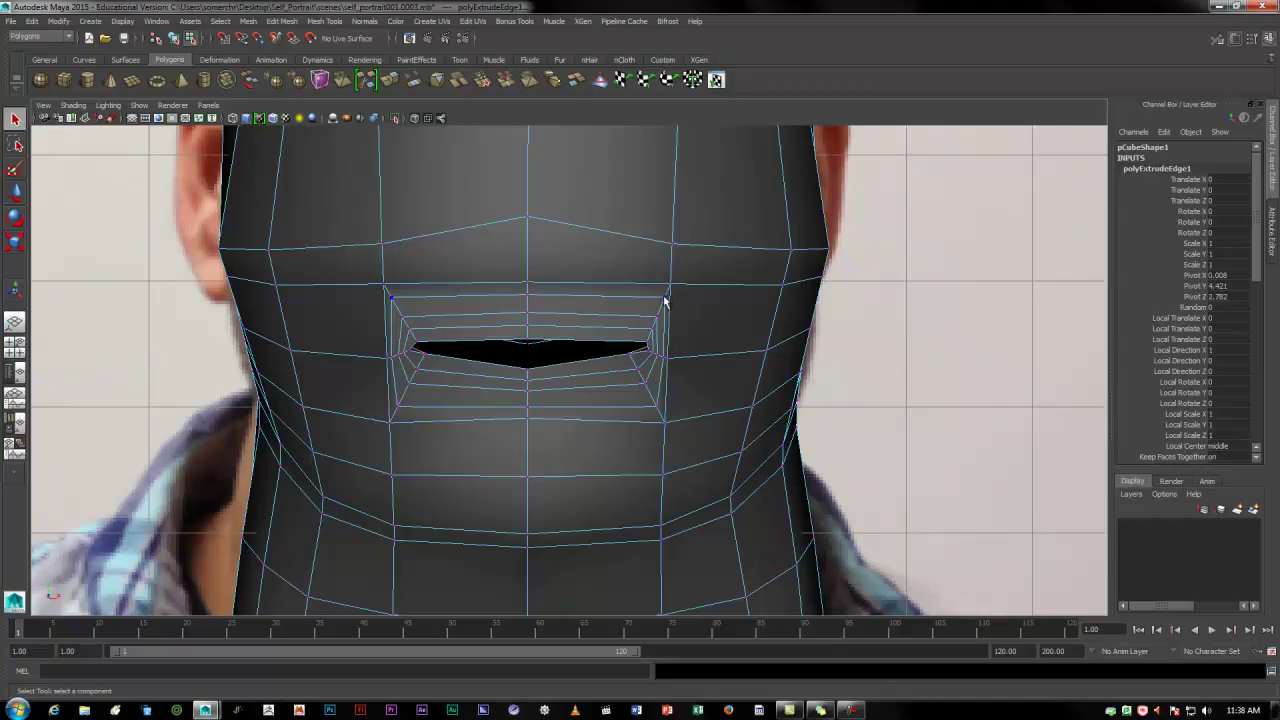
Pull the upper outer corner vertices of the mouth loops down and inward in the front view, using soft selection with a reduced falloff.
right_click(585, 297)
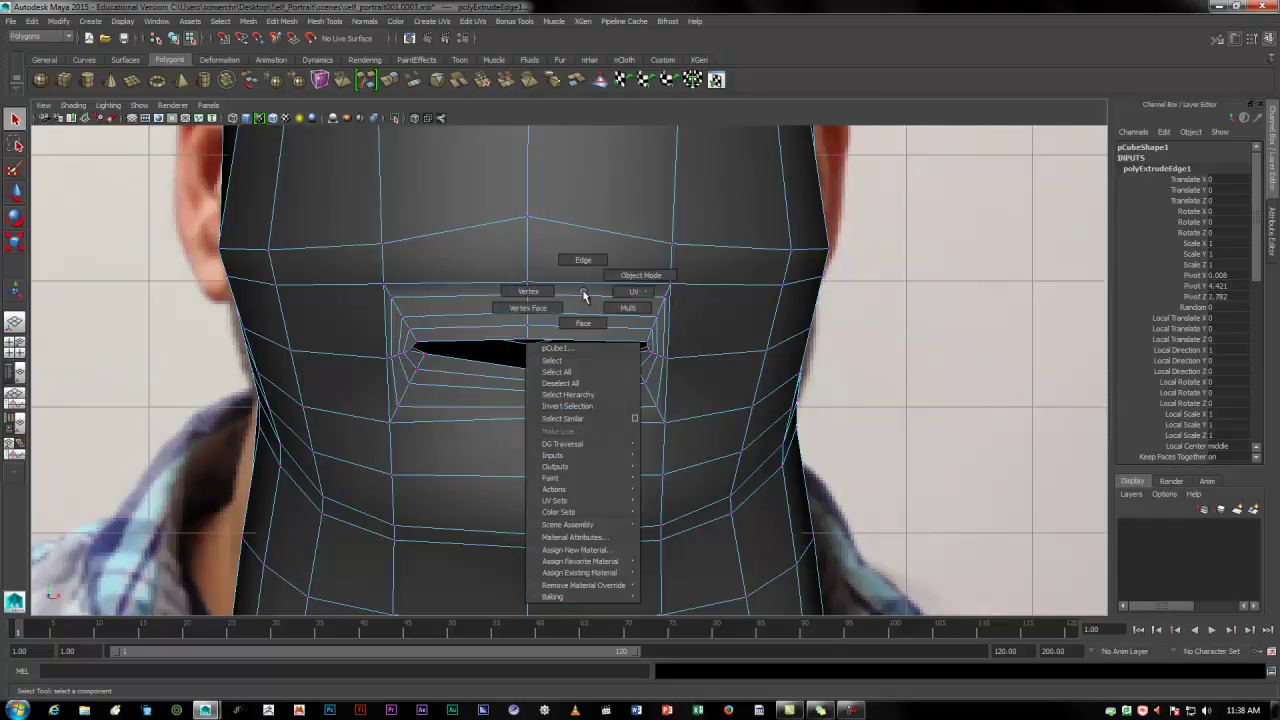
right_click_drag(585, 297, 500, 310)
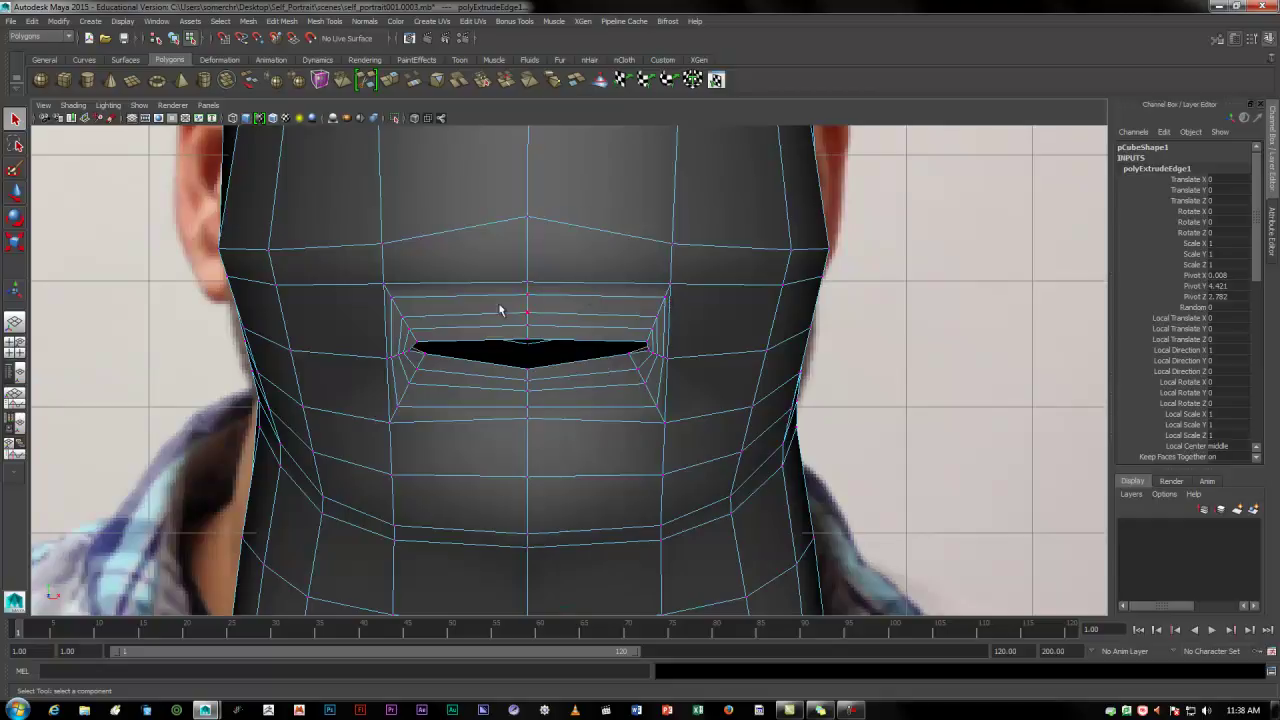
left_click(670, 289)
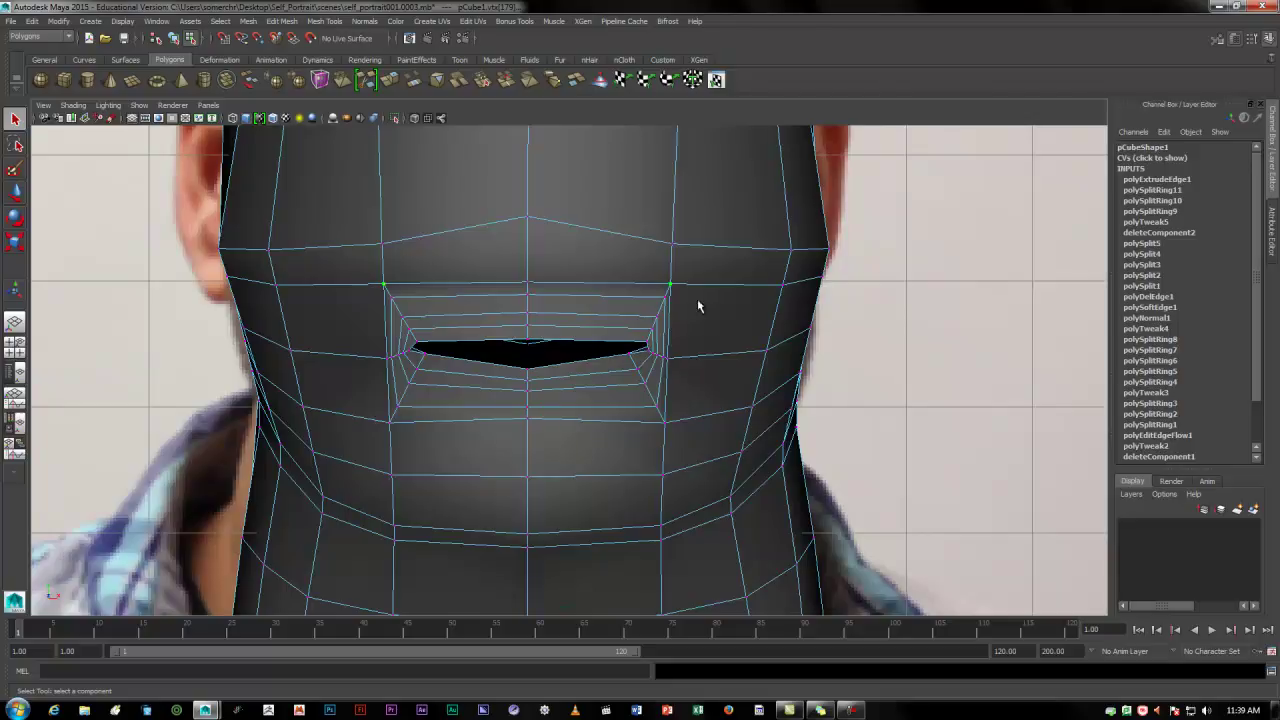
key("w")
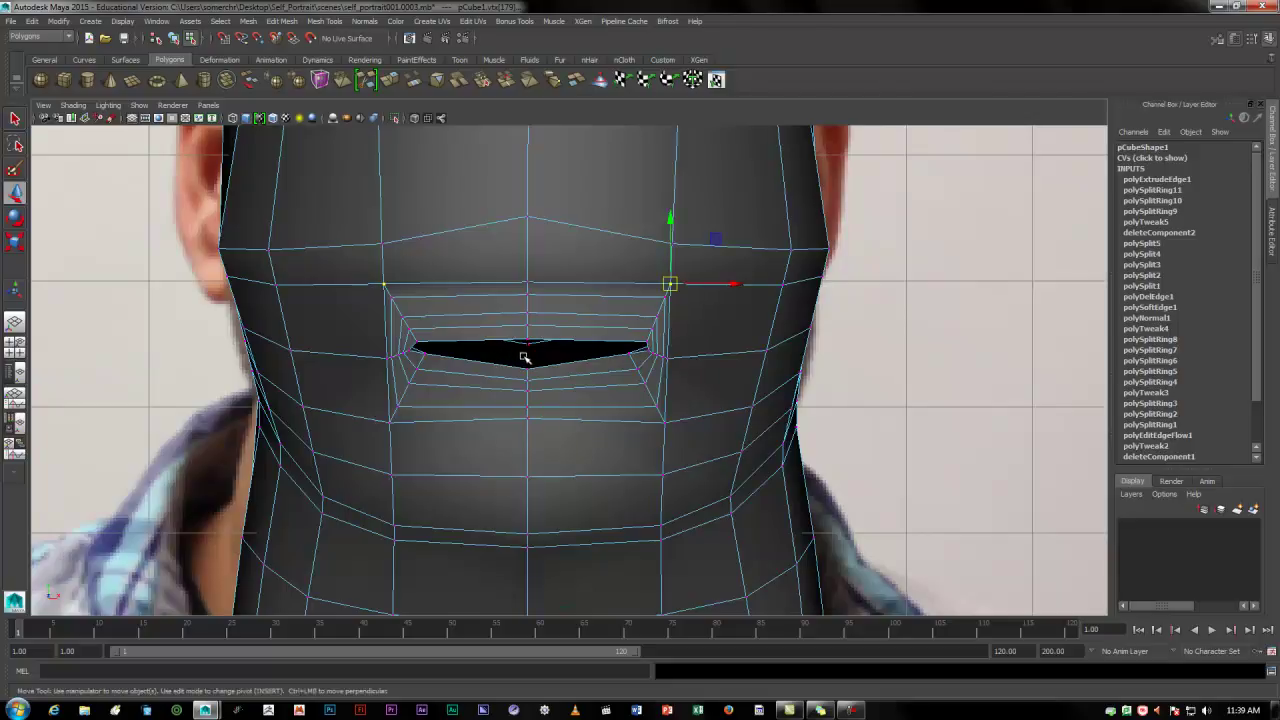
key("b")
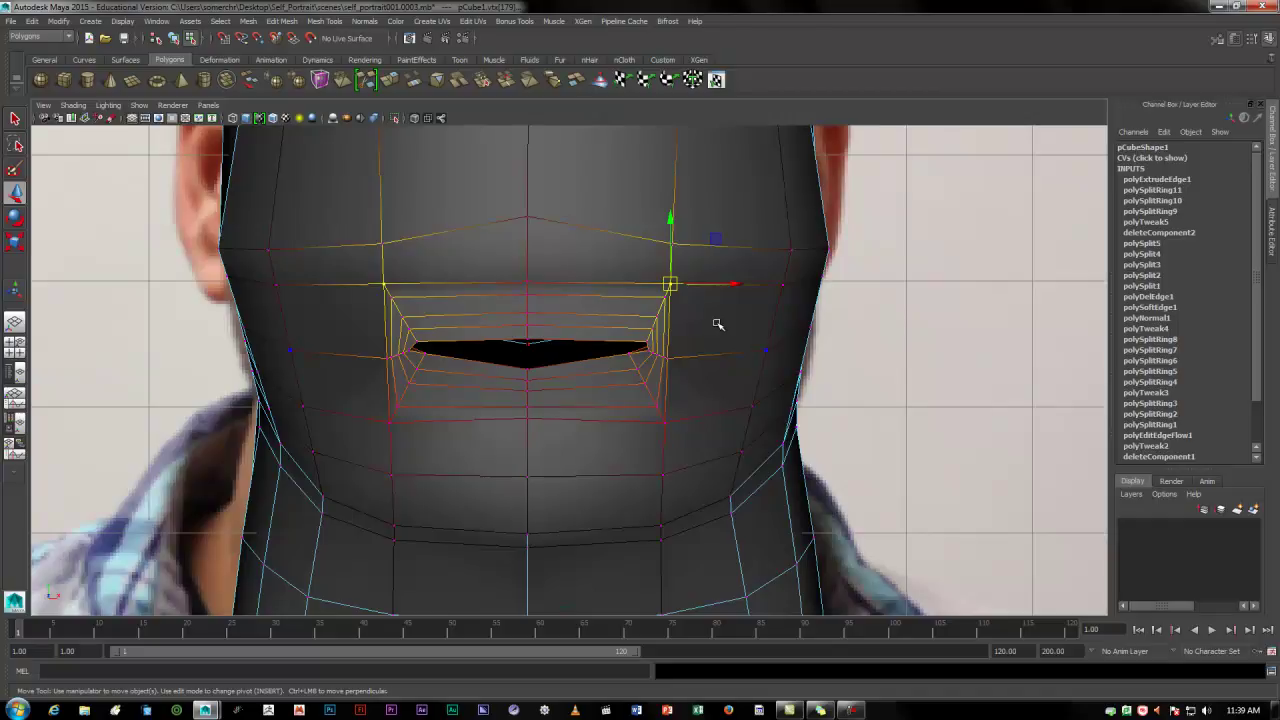
left_click_drag(703, 310, 517, 340)
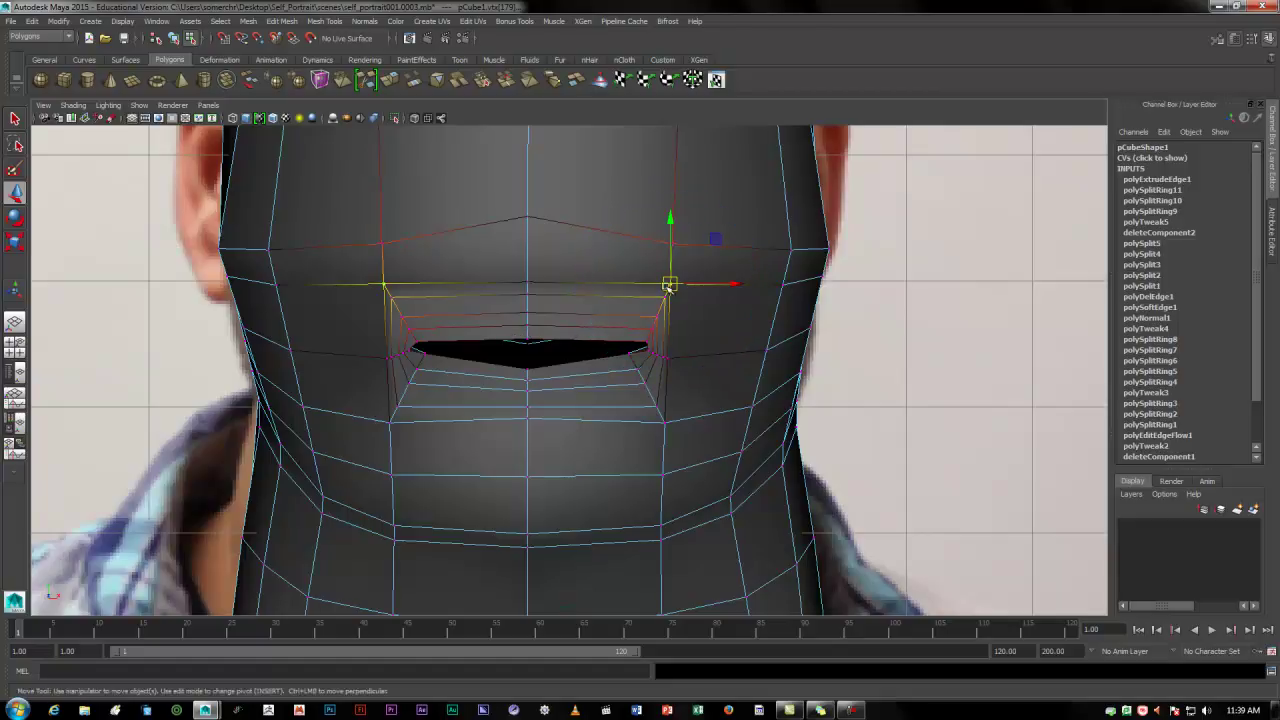
left_click_drag(669, 214, 667, 237)
left_click_drag(741, 303, 729, 303)
Move the lower outer corner vertices of the mouth loops inward and up, then turn off soft selection and deselect.
double_click(665, 427)
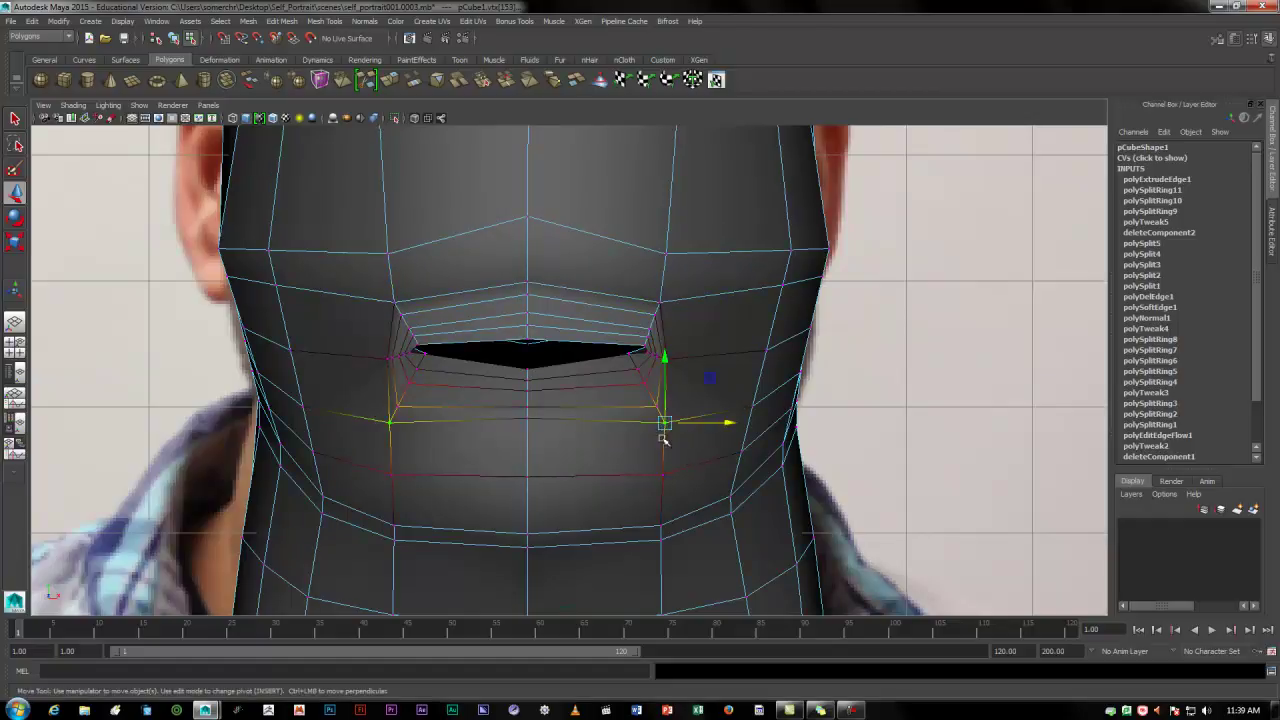
left_click_drag(737, 421, 708, 421)
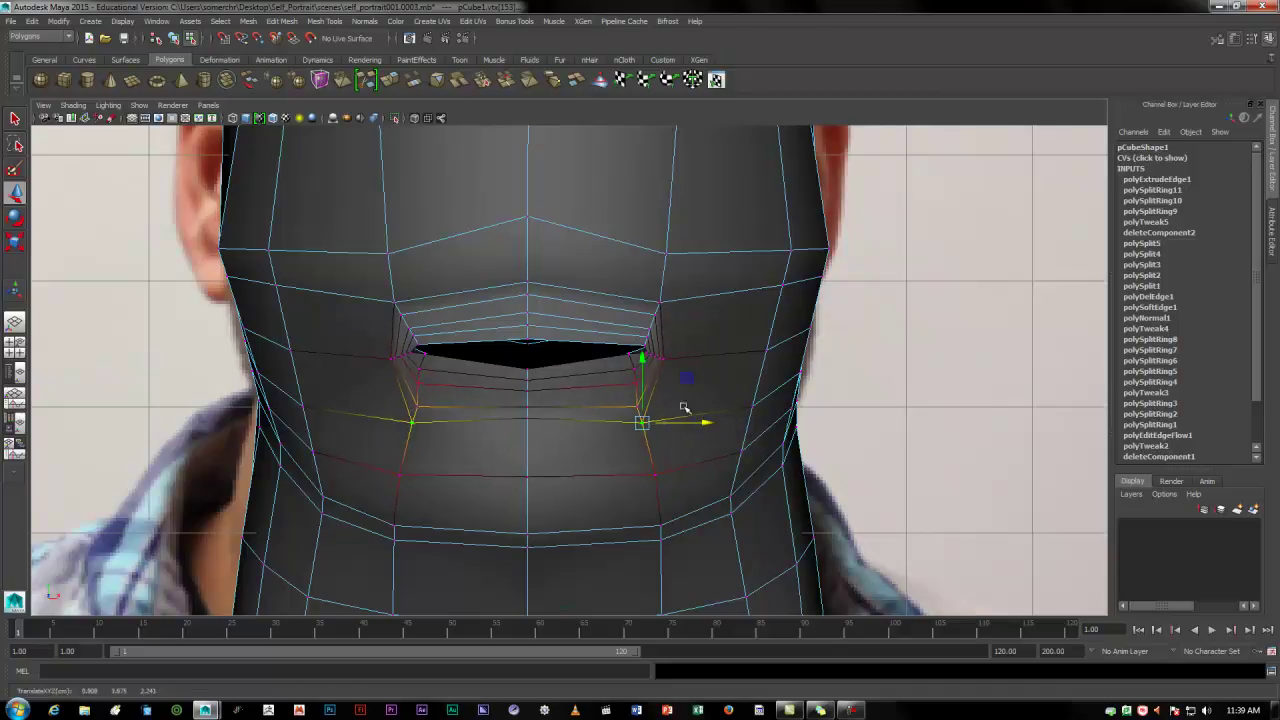
left_click_drag(645, 362, 637, 353)
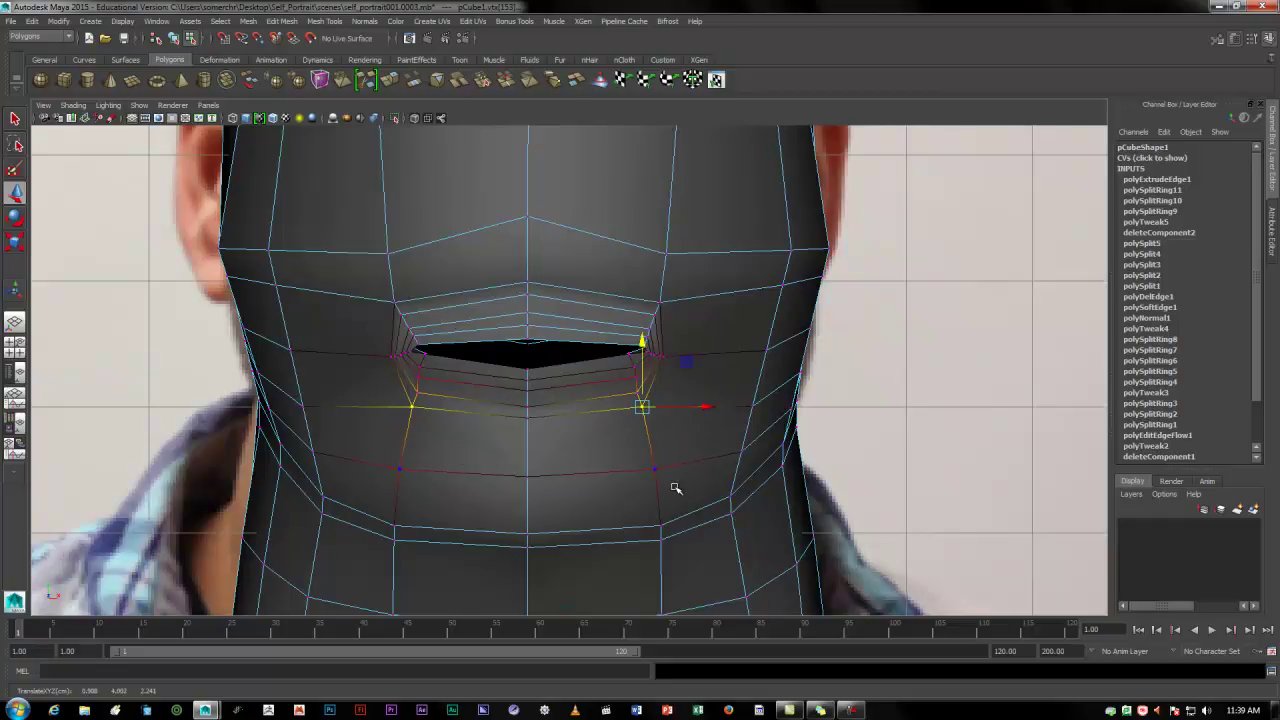
key("b")
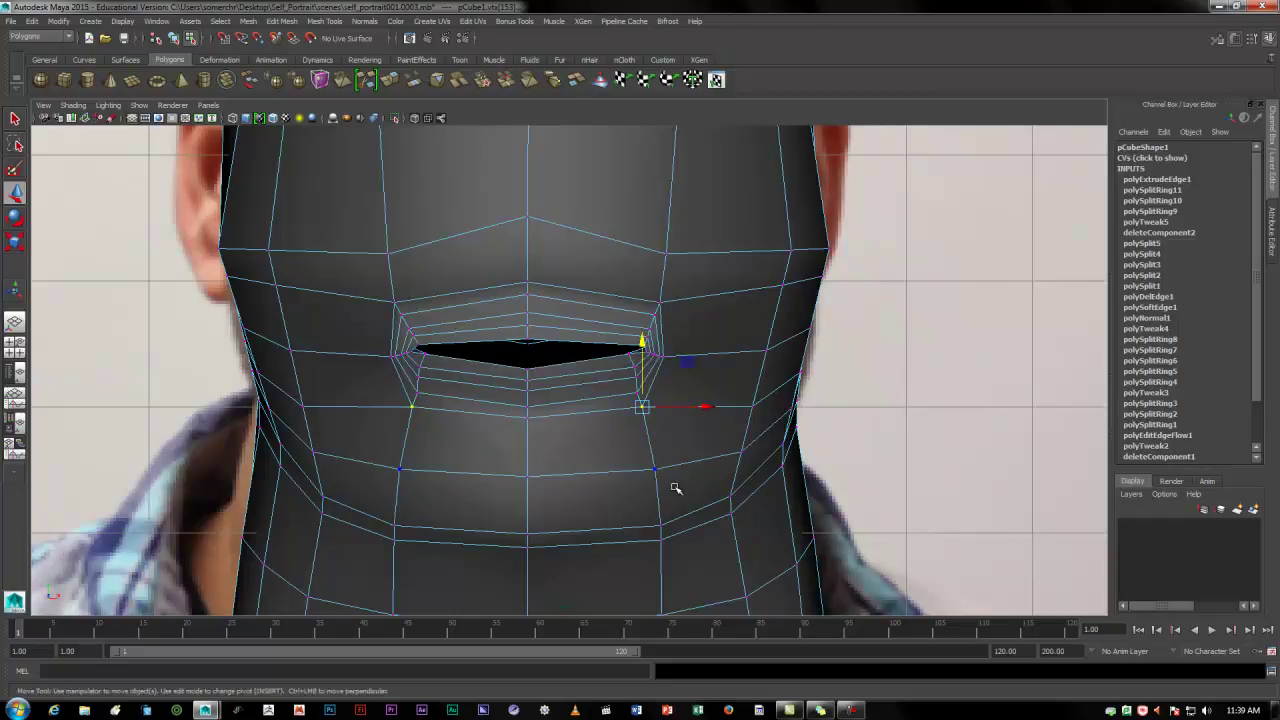
left_click(886, 406)
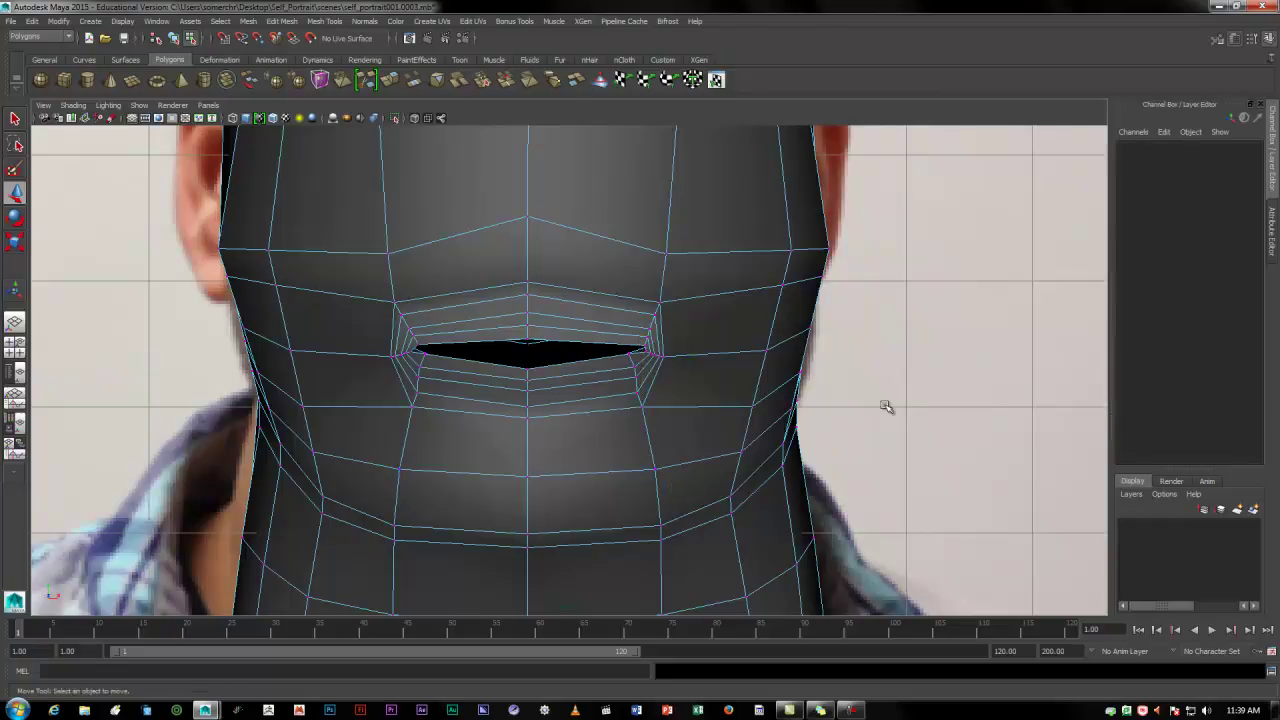
Move the outermost mouth-corner vertices back along the cheek in the side view.
key("space")
key("space")
key("space")
left_click_drag(797, 349, 600, 366, "alt")
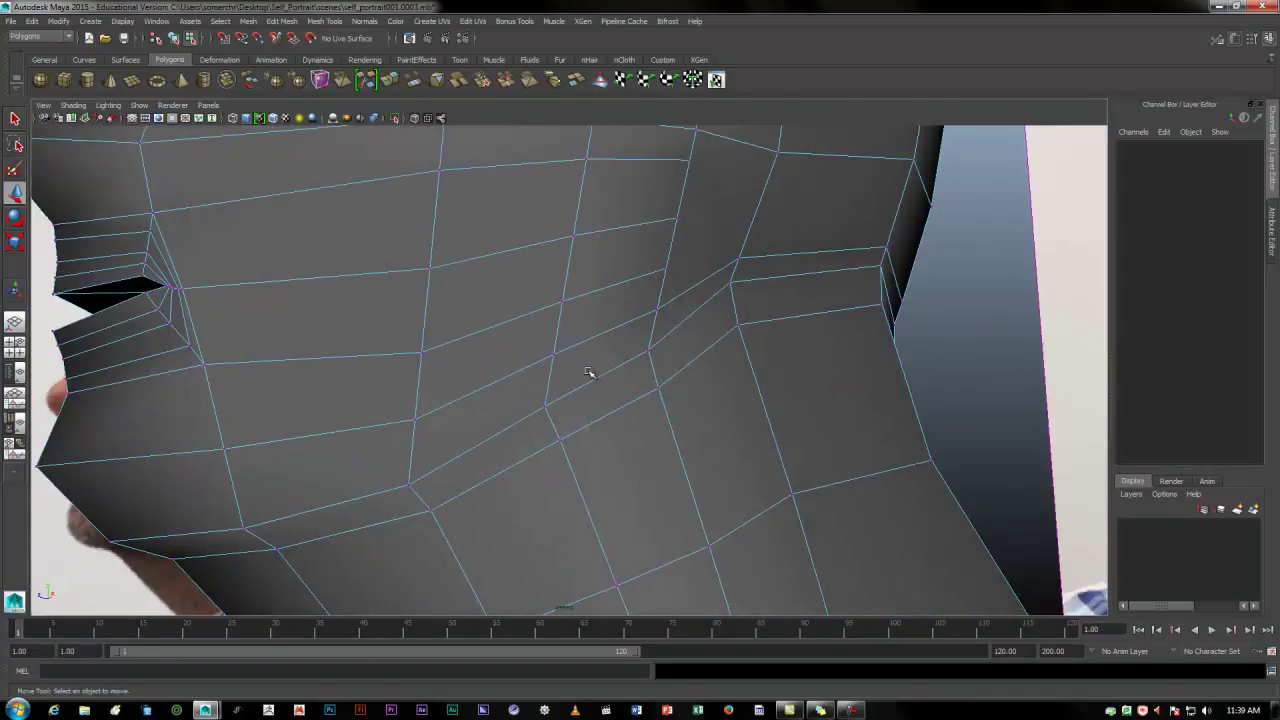
left_click_drag(371, 394, 296, 409, "alt")
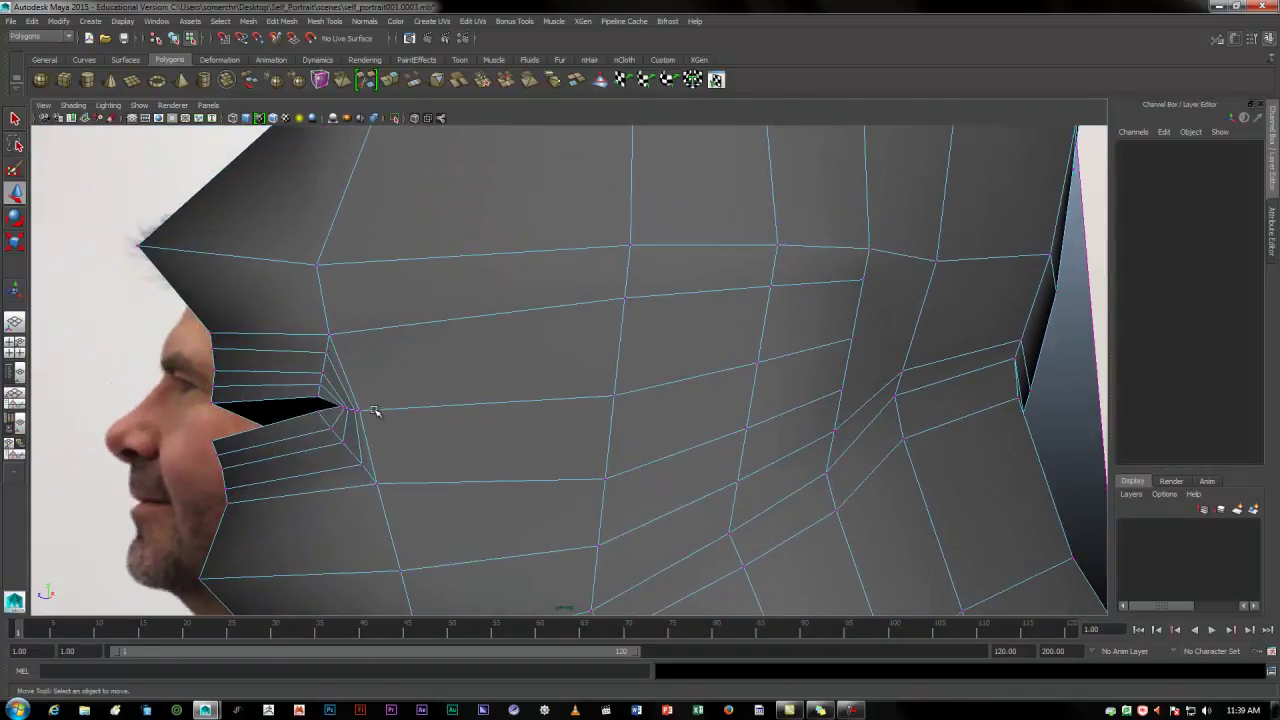
key("space")
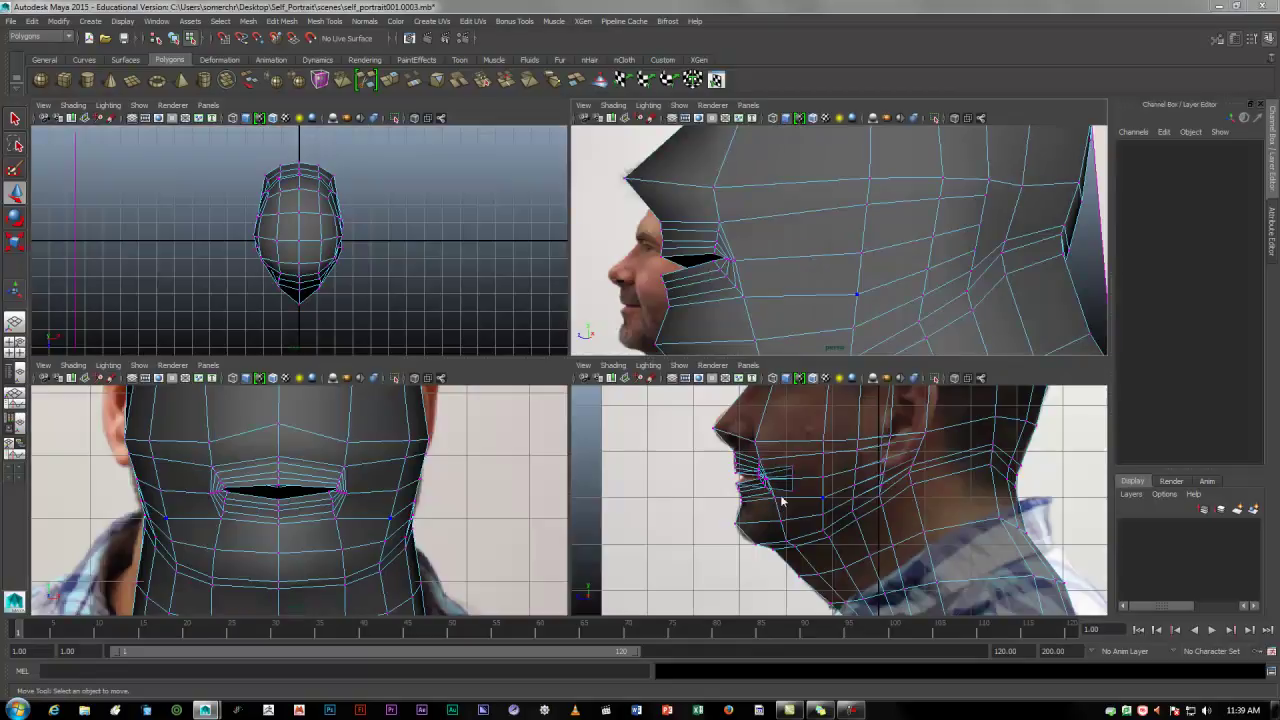
key("space")
right_click_drag(415, 397, 463, 389, "alt")
right_click_drag(394, 340, 598, 395, "alt")
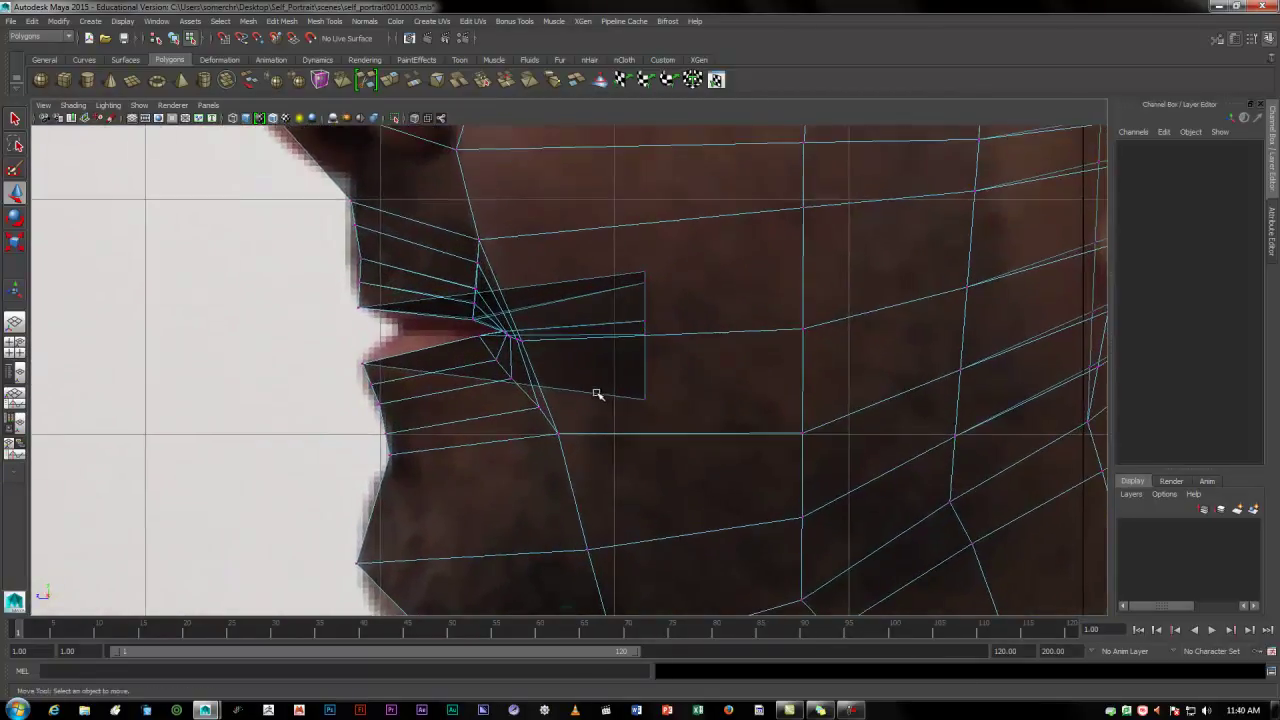
left_click(521, 342)
left_click_drag(457, 342, 491, 343)
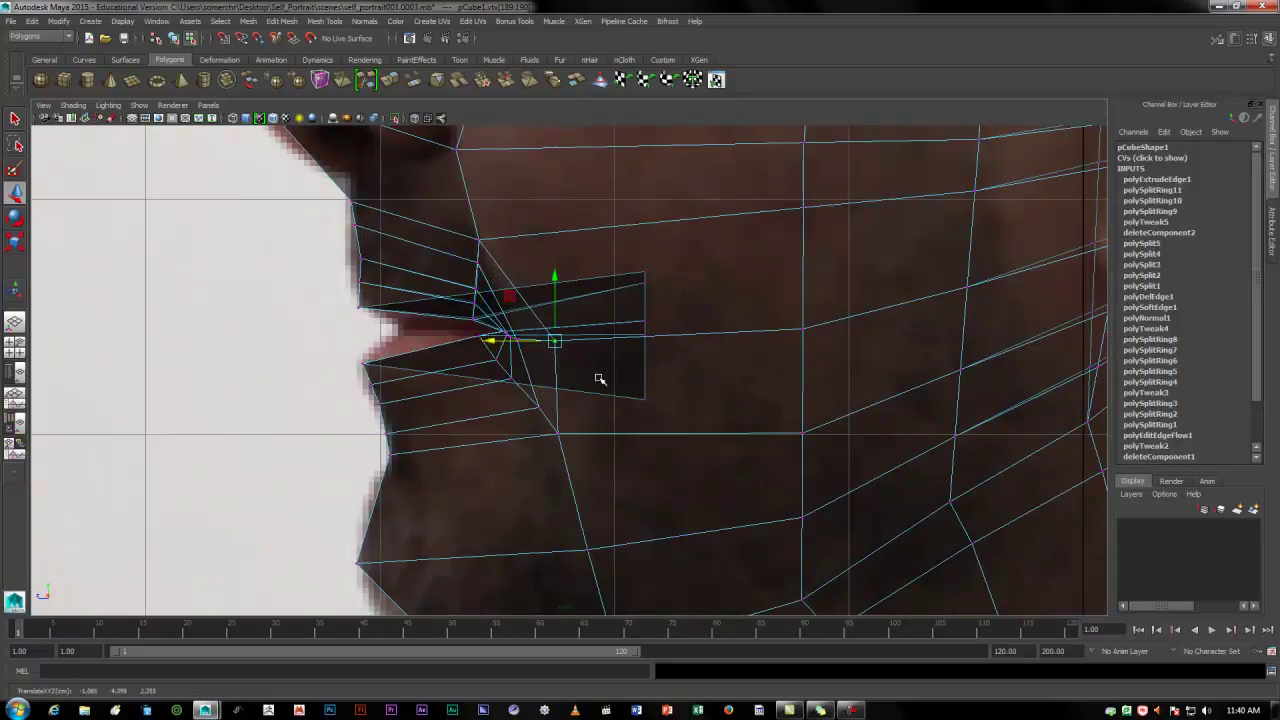
left_click(214, 391)
Move the next two mouth-corner loop vertices back in depth to spread the edge loops behind the lips.
left_click(516, 339)
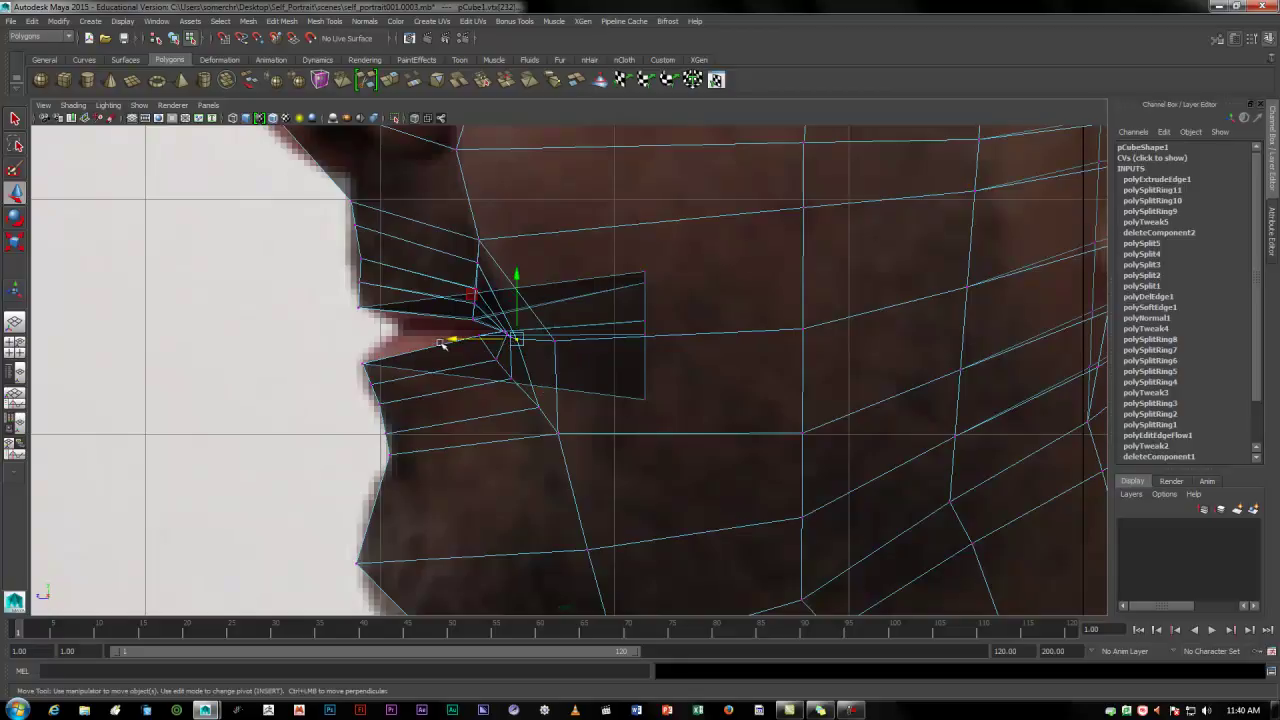
left_click_drag(452, 342, 471, 334)
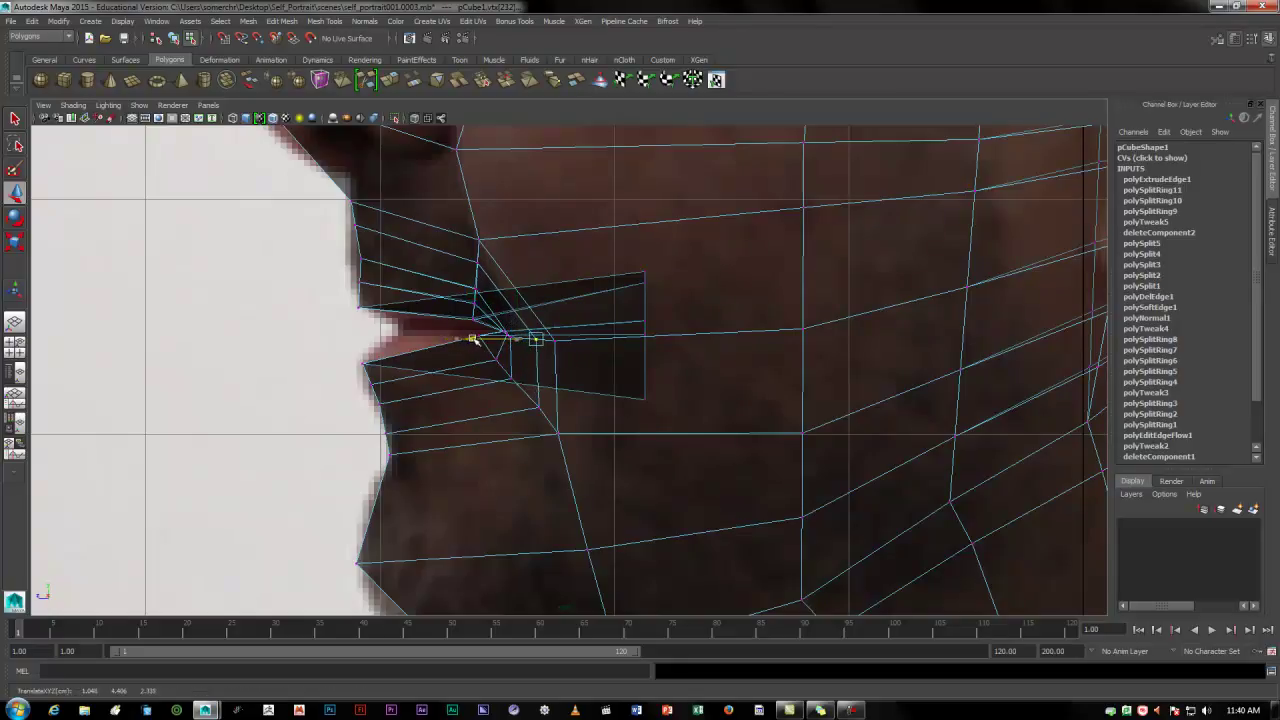
left_click(243, 340)
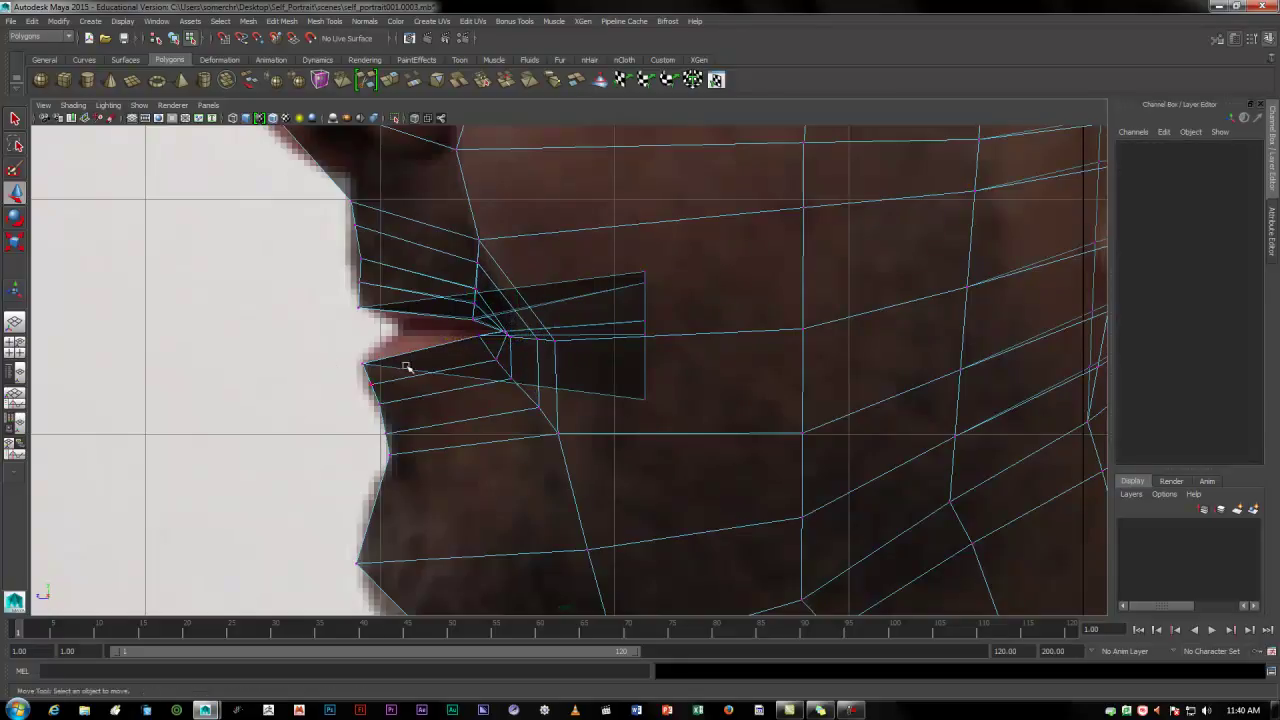
left_click(511, 341)
left_click_drag(444, 336, 458, 339)
left_click(231, 356)
Shift the inner mouth-corner vertex slightly toward the lips and nudge a neighbouring loop vertex further back.
left_click(502, 333)
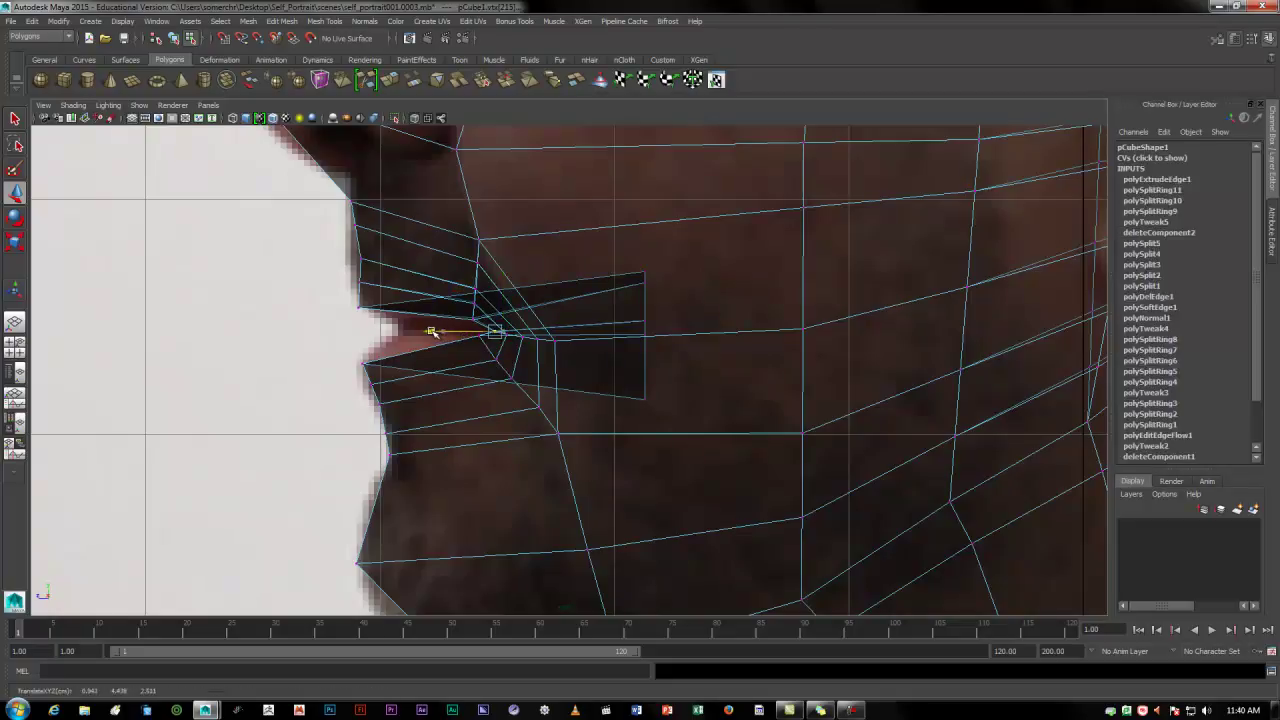
left_click(278, 335)
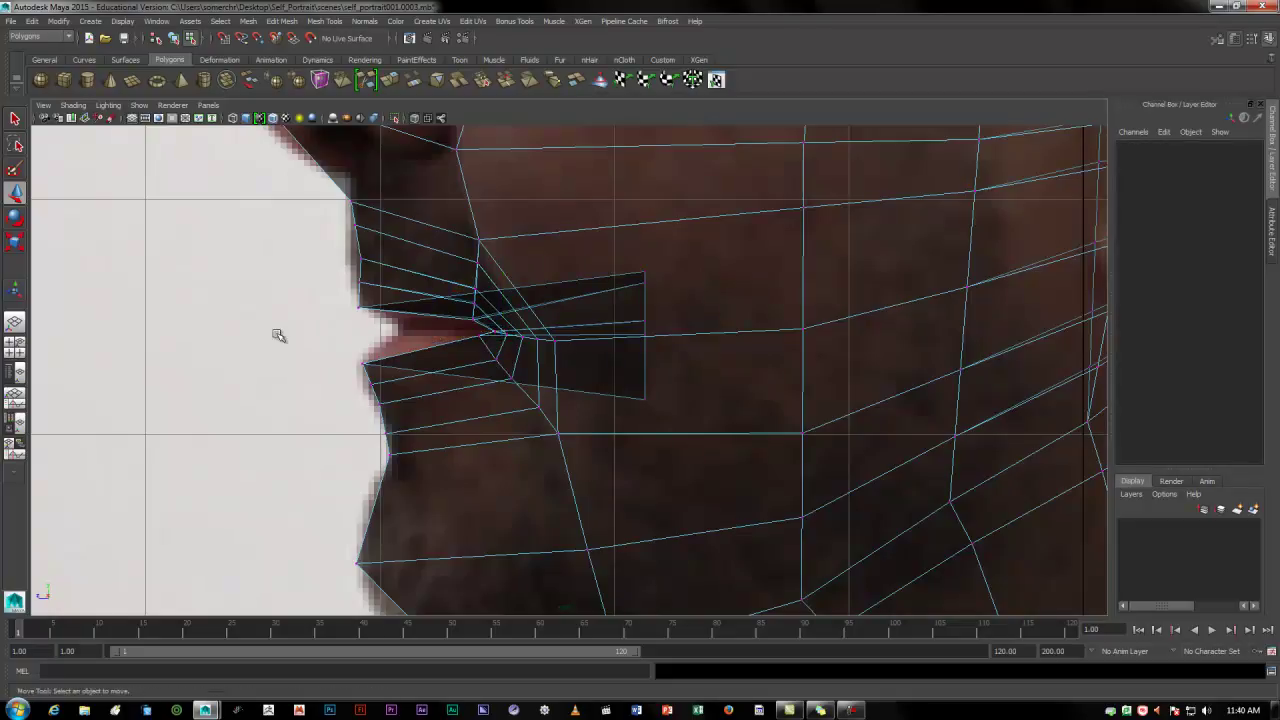
left_click(505, 336)
left_click_drag(446, 334, 452, 335)
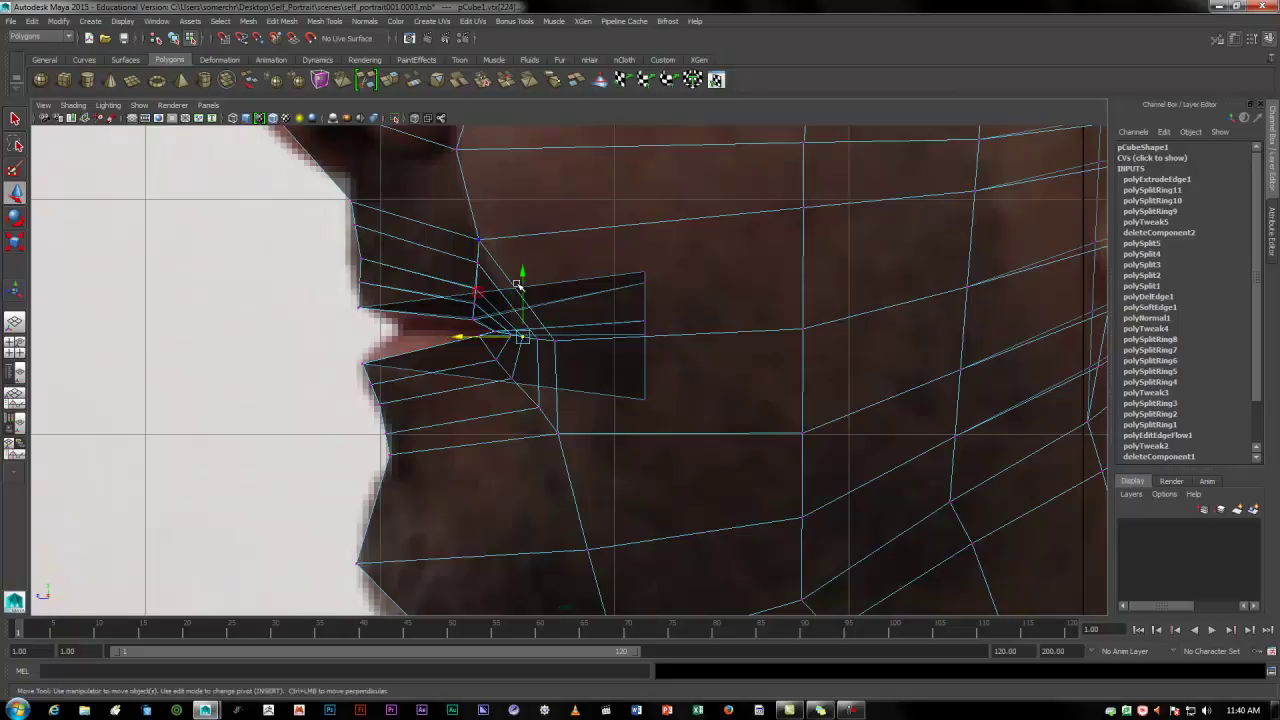
Examine the mouth and lip loops from several angles in smooth mesh preview, then return to the unsmoothed display.
key("space")
key("space")
left_click_drag(707, 391, 564, 461, "alt")
key("3")
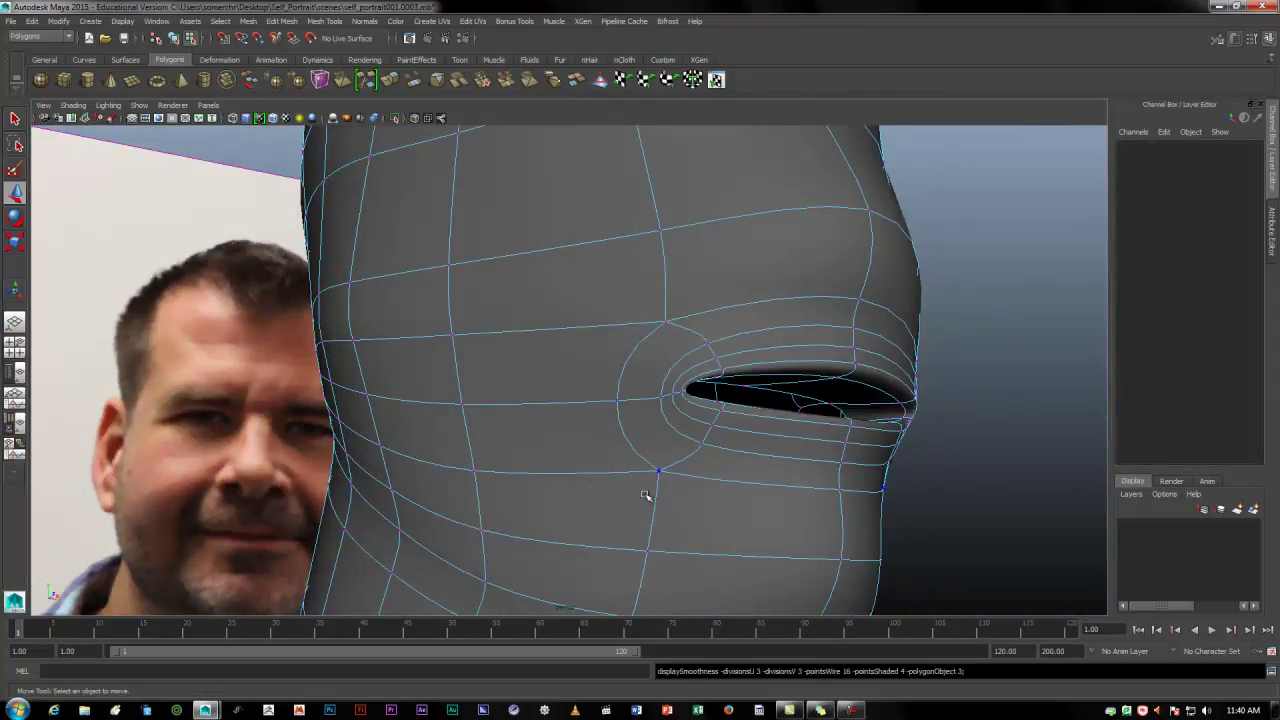
left_click_drag(710, 457, 572, 485, "alt")
scroll(648, 471, "down", 5)
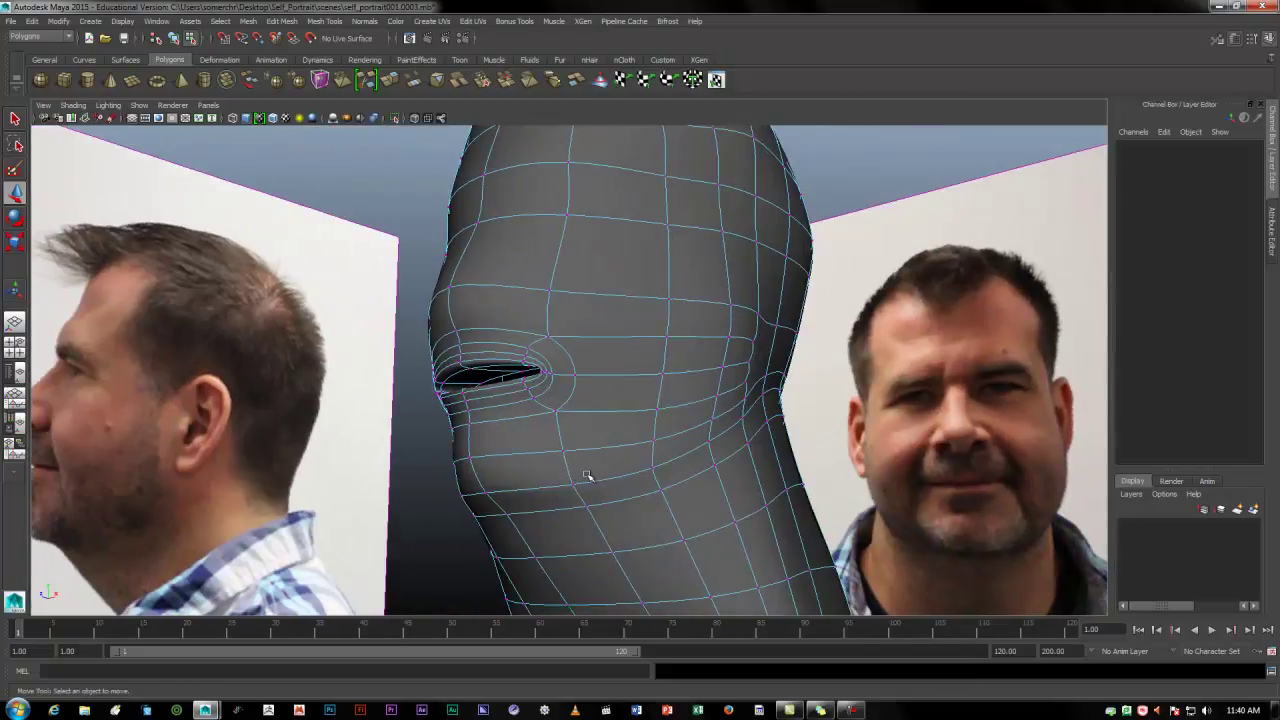
left_click_drag(526, 438, 633, 437, "alt")
scroll(657, 421, "up", 3)
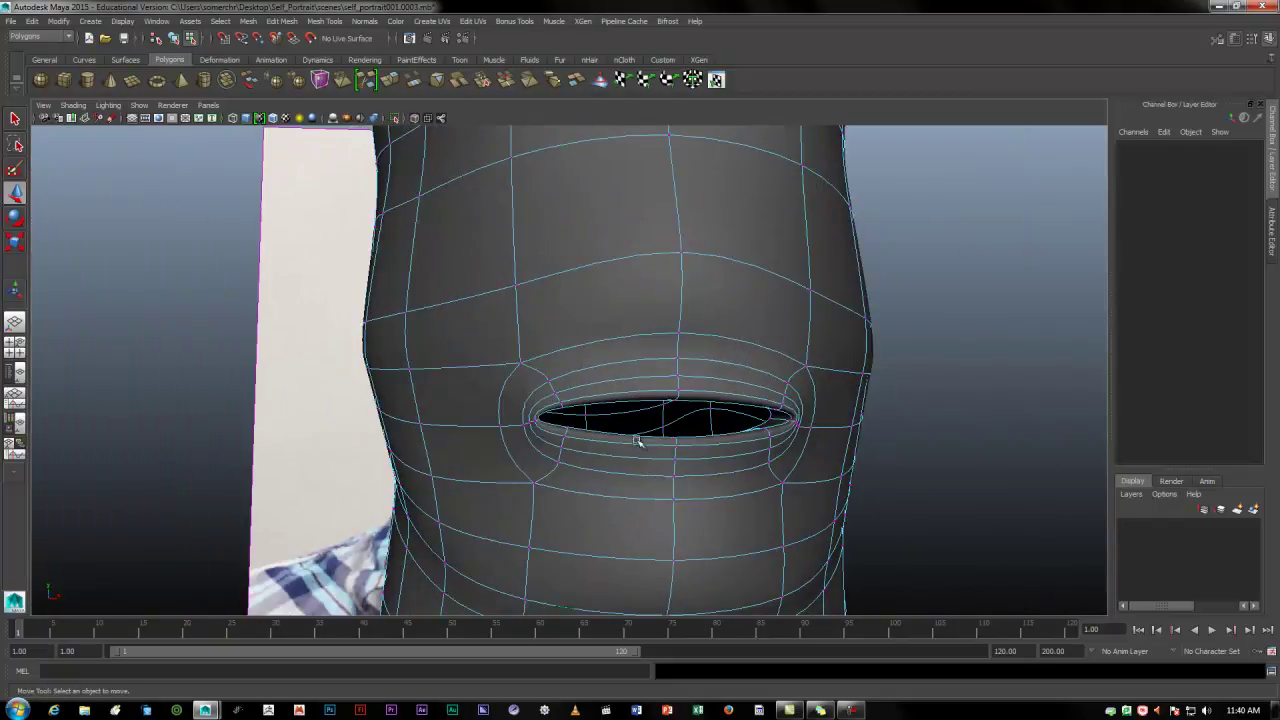
left_click_drag(722, 481, 686, 486, "alt")
key("1")
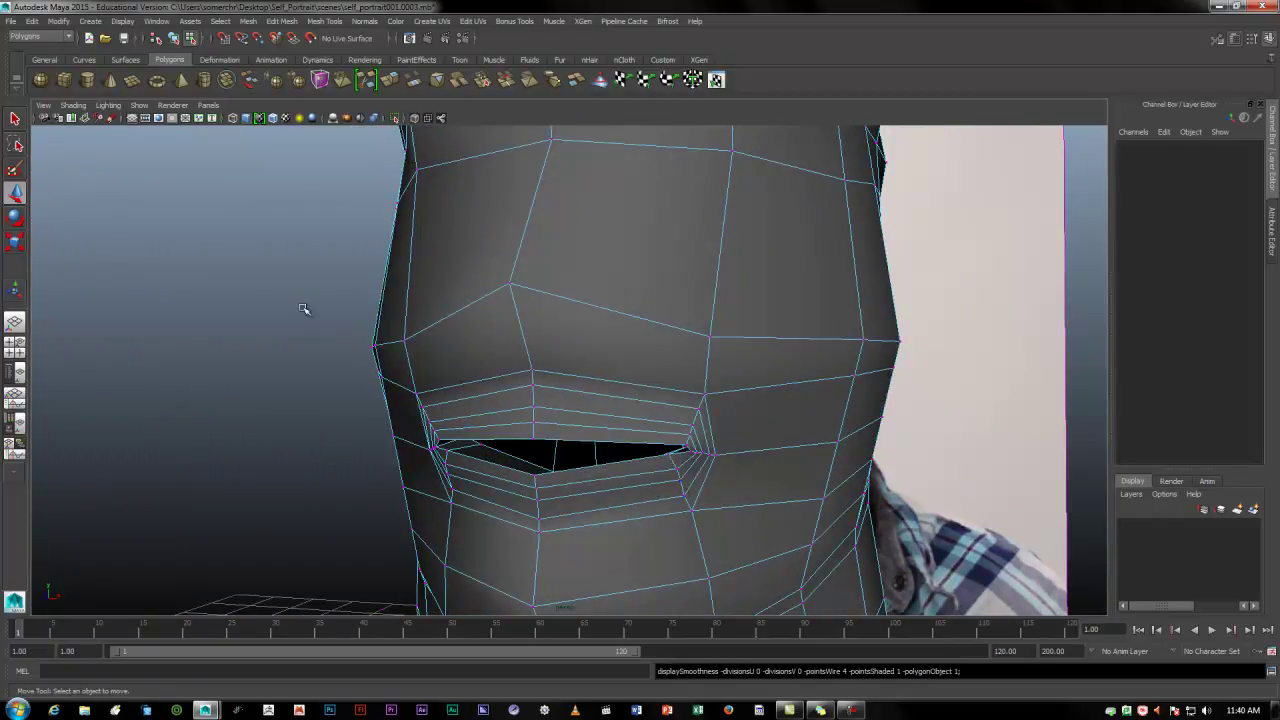
Insert an edge loop around the extruded inner mouth just behind the lips.
left_click(324, 21)
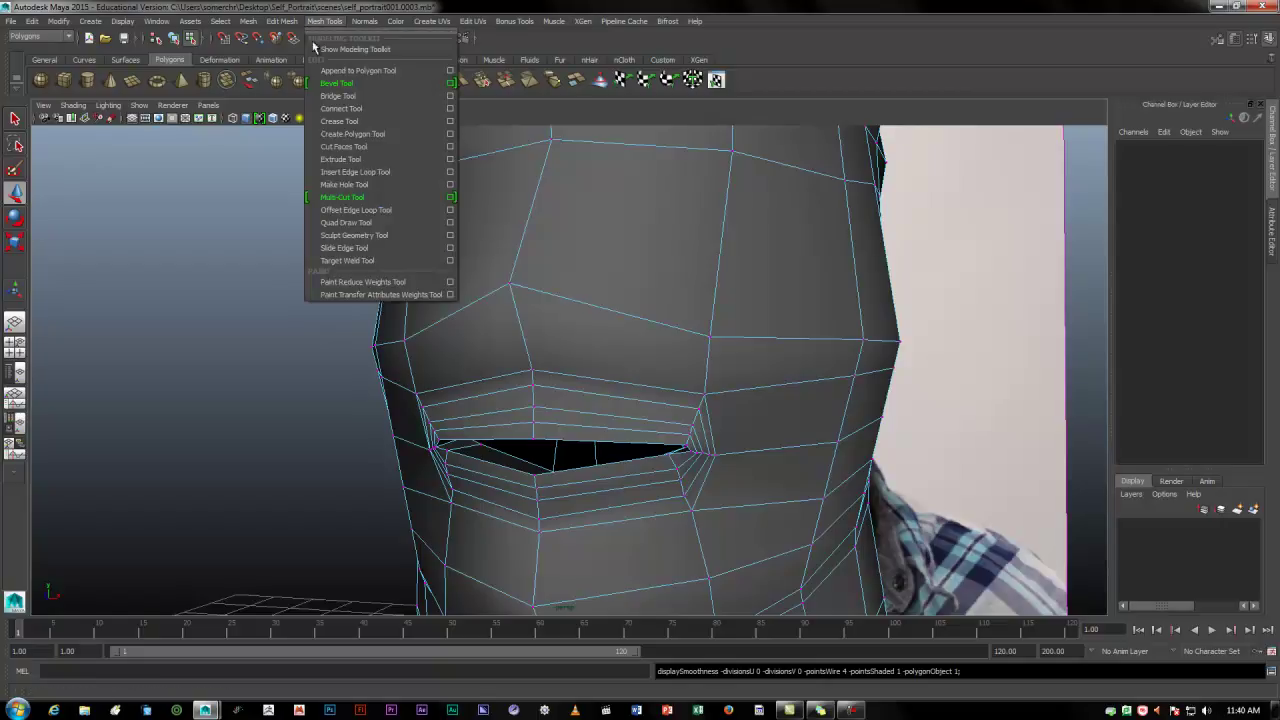
left_click(350, 172)
left_click_drag(590, 437, 352, 479, "alt")
left_click_drag(430, 535, 490, 538, "alt")
left_click(14, 119)
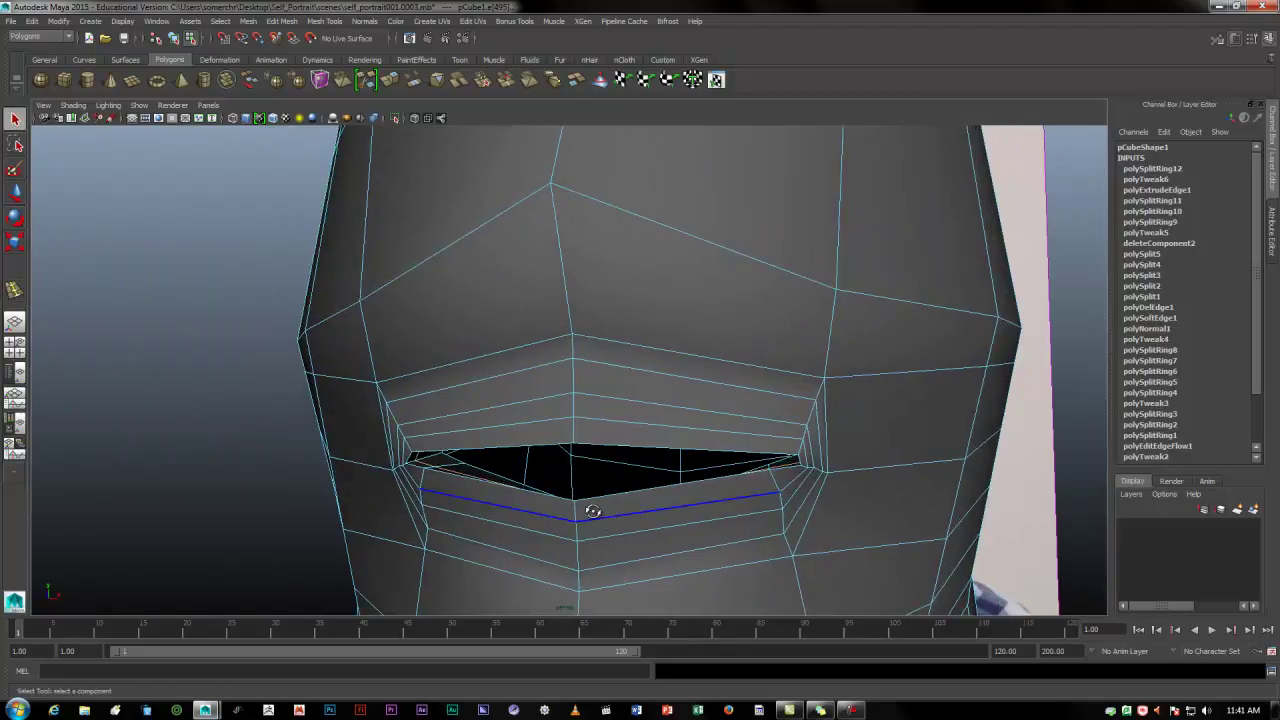
Select the lower edges of the inner-mouth loop and raise them vertically in the side view.
left_click_drag(591, 517, 580, 543, "alt")
right_click_drag(575, 403, 568, 375)
left_click(534, 579)
left_click_drag(643, 606, 710, 578, "alt")
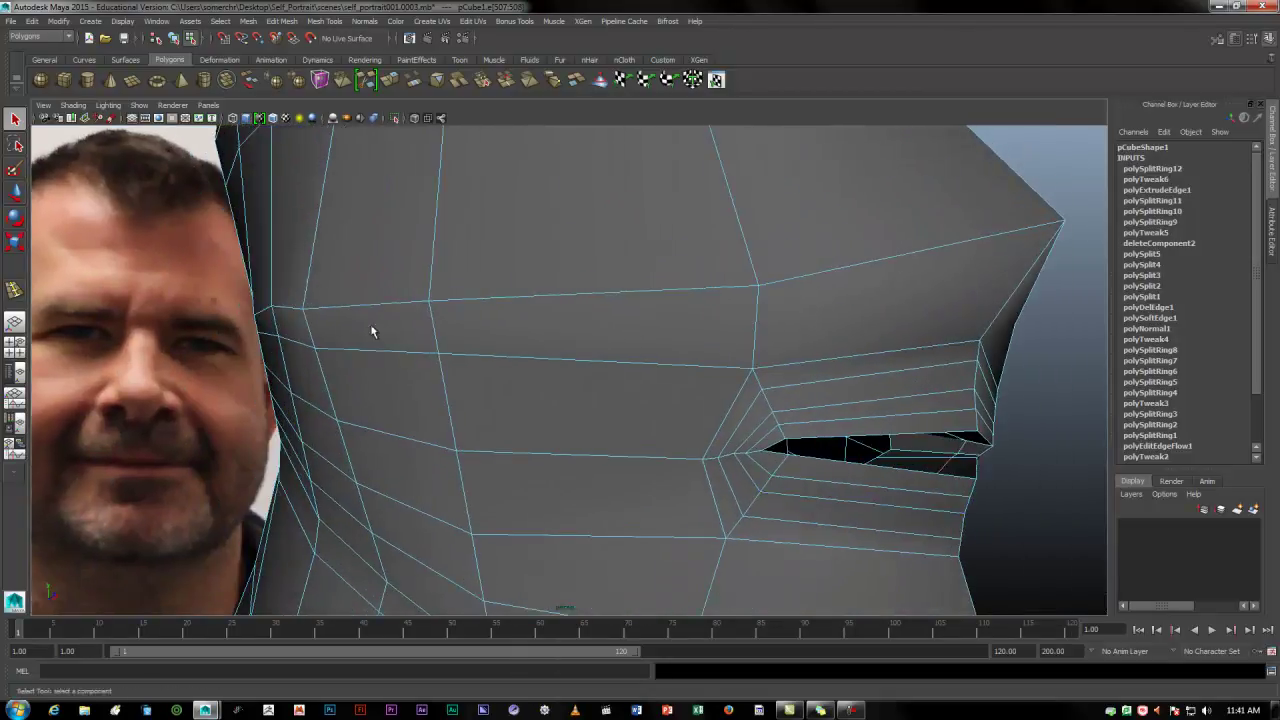
left_click(15, 193)
left_click_drag(735, 416, 674, 406, "alt")
key("space")
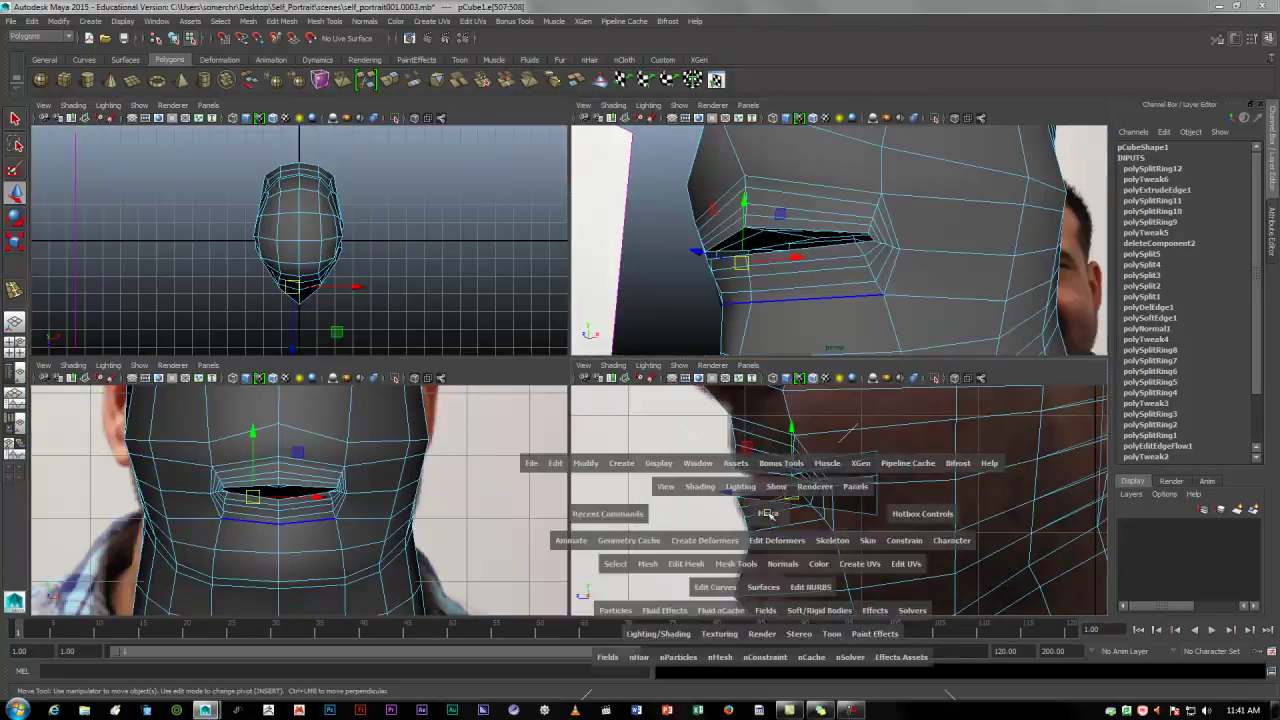
key("space")
left_click_drag(471, 296, 484, 259)
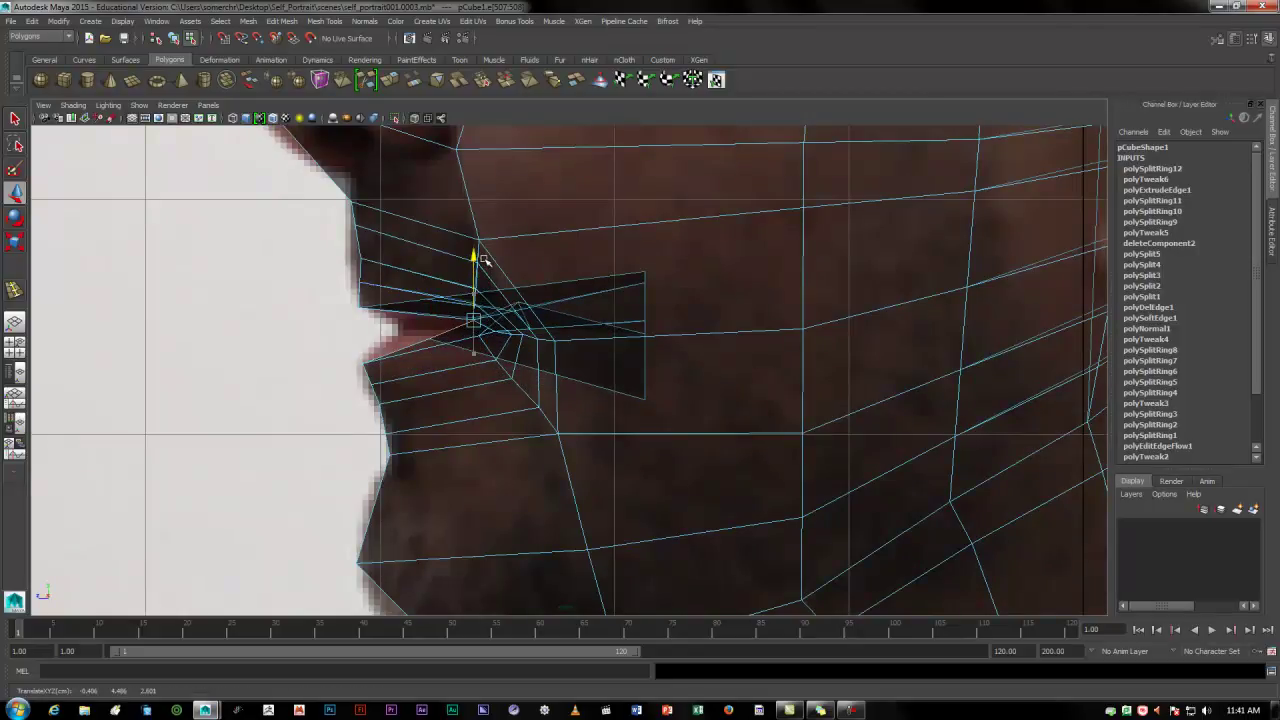
Try moving the centre vertex of the lower inner-mouth loop forward toward the lip in the side view, then undo the move.
right_click_drag(412, 340, 370, 340)
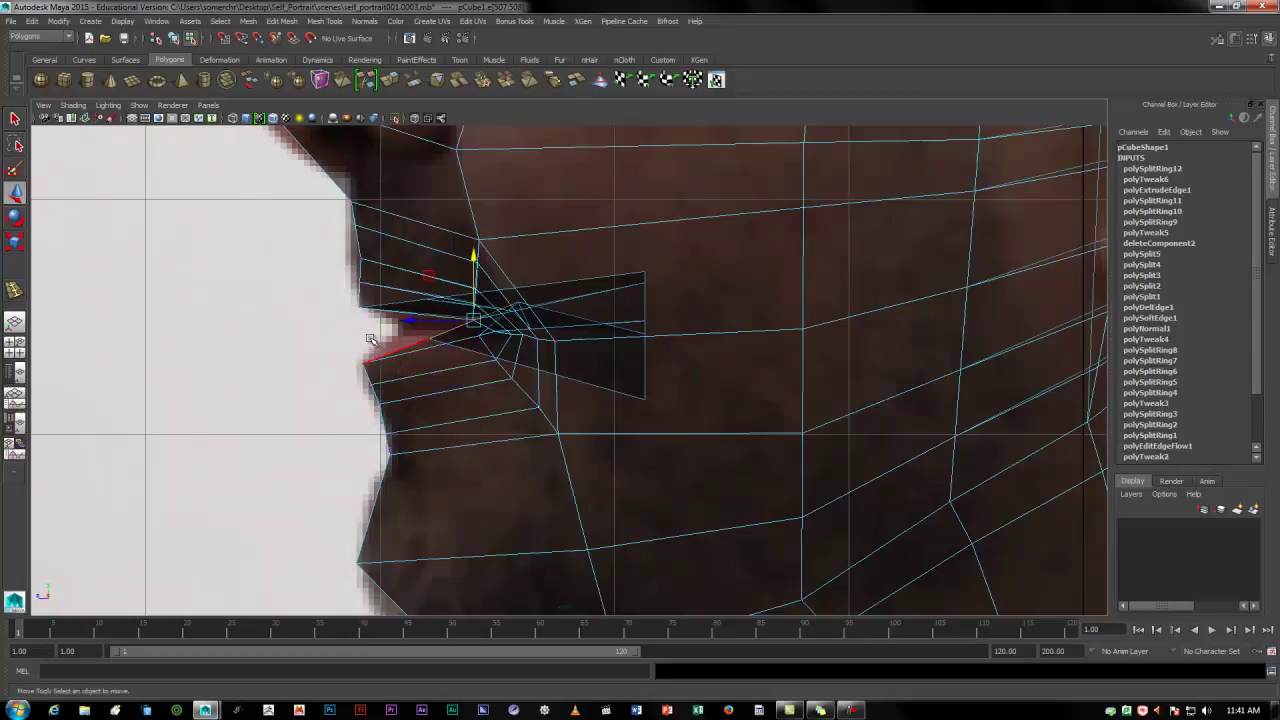
left_click(431, 340)
left_click_drag(429, 338, 387, 340)
key("space")
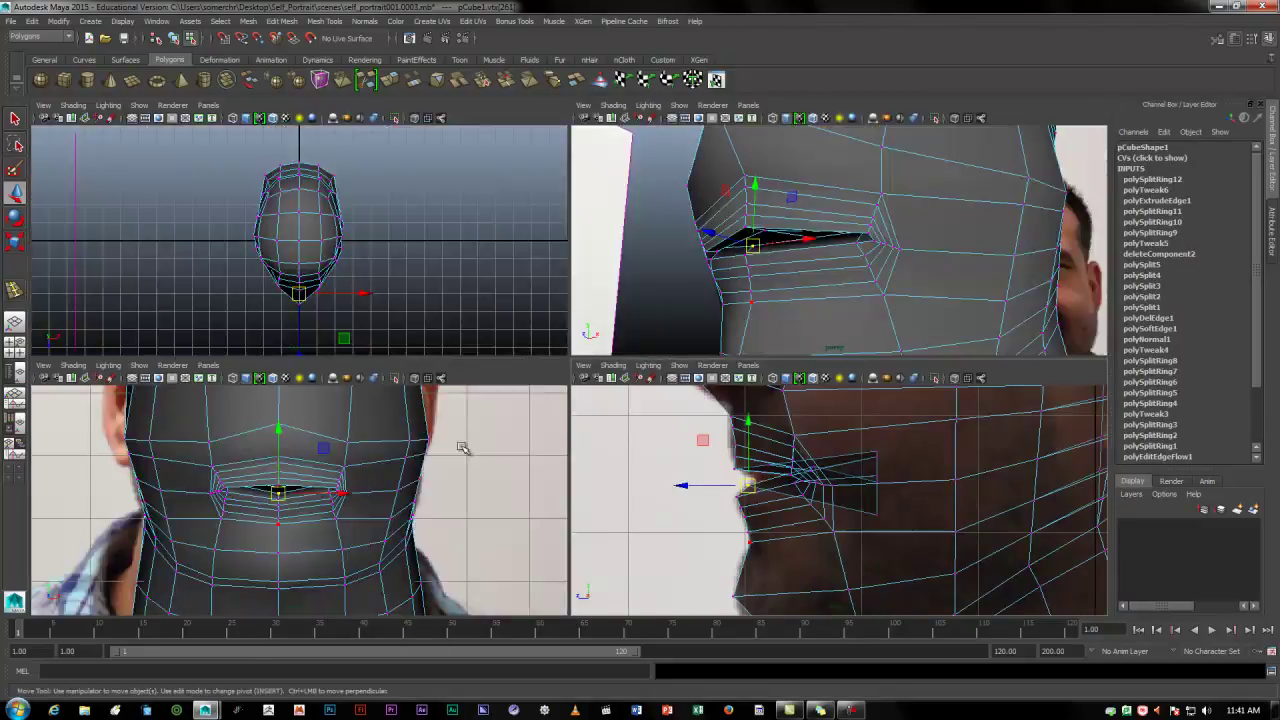
key("space")
left_click_drag(637, 385, 717, 387, "alt")
left_click_drag(803, 438, 700, 443, "alt")
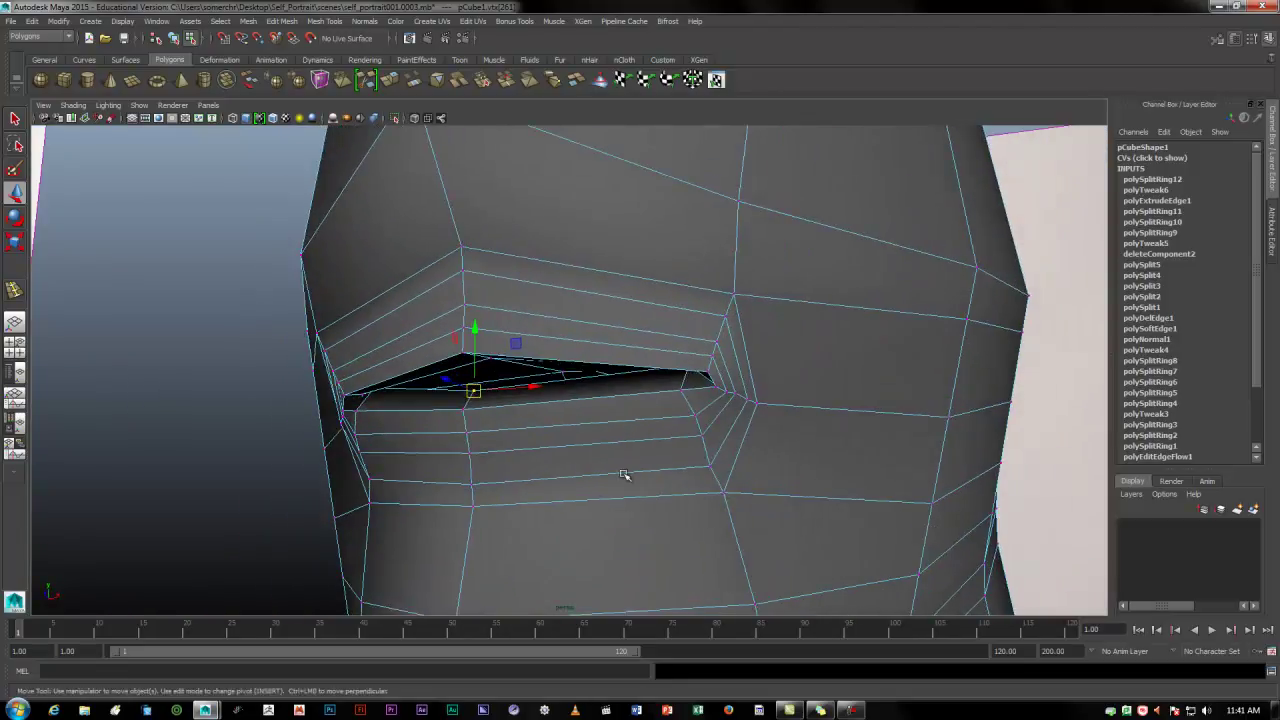
left_click_drag(629, 474, 640, 463, "alt")
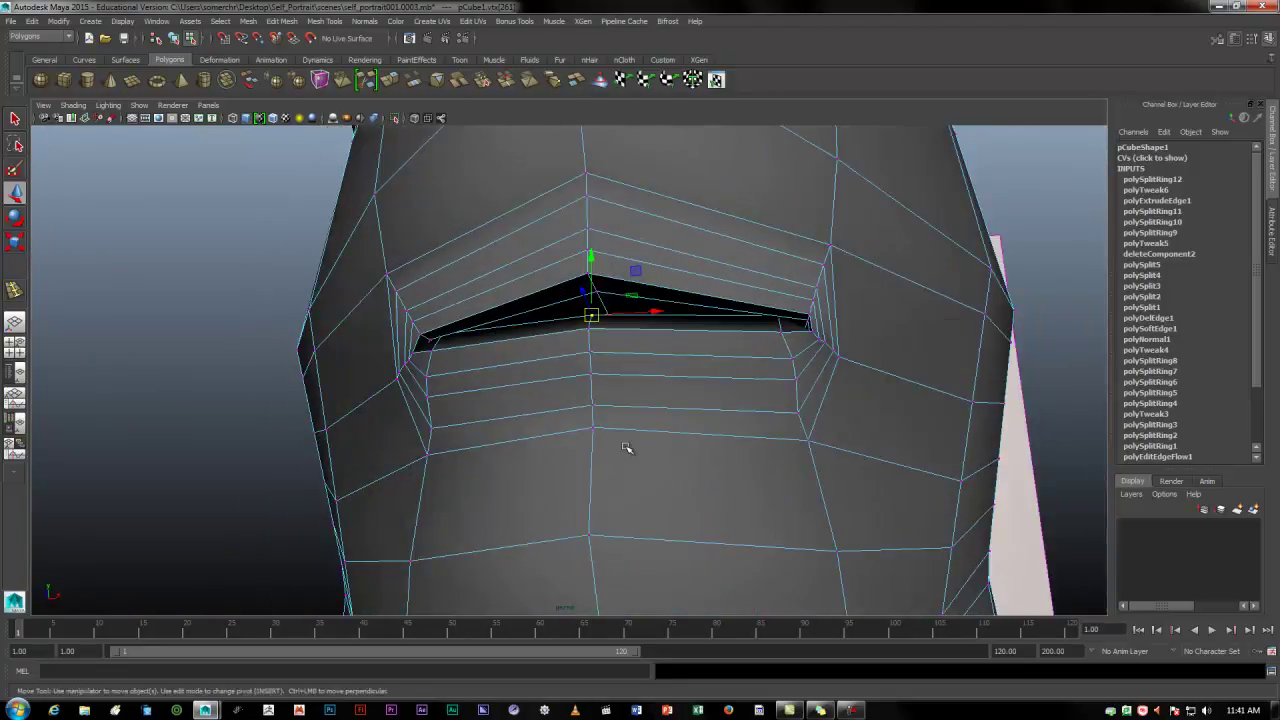
left_click_drag(604, 327, 745, 456, "alt")
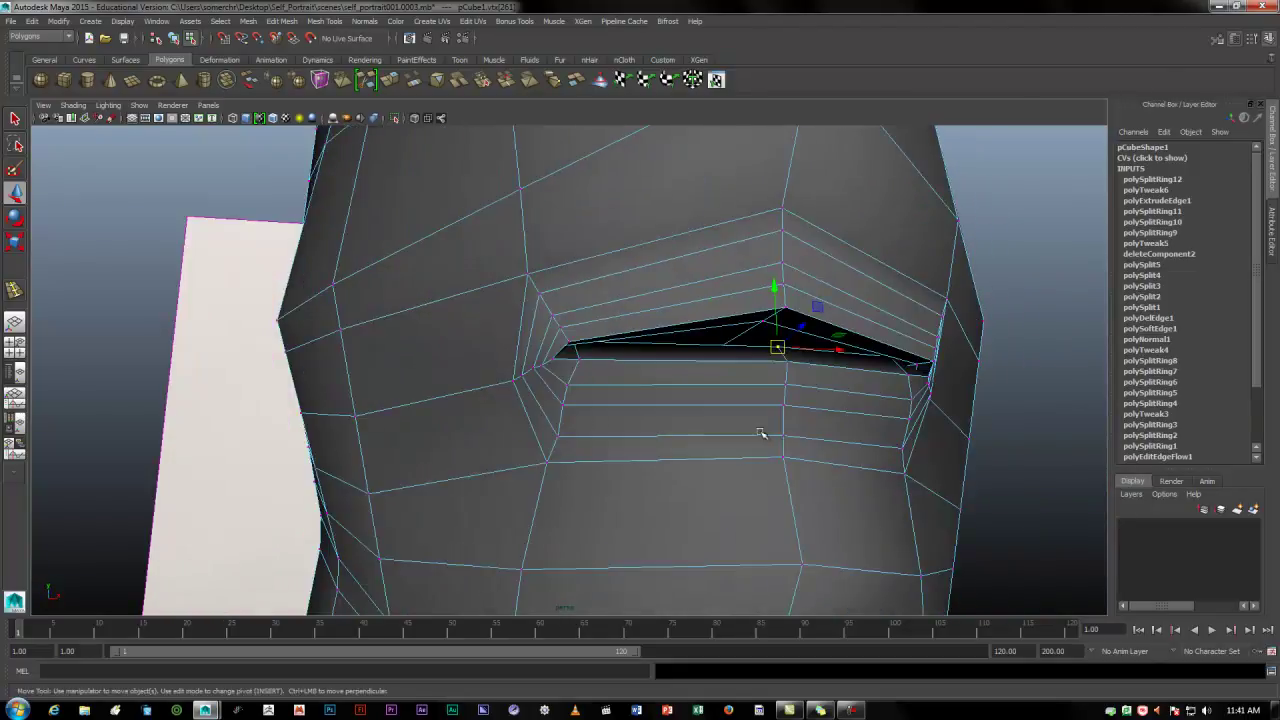
left_click_drag(855, 384, 704, 544, "alt")
key("ctrl+z")
key("ctrl+z")
key("ctrl+z")
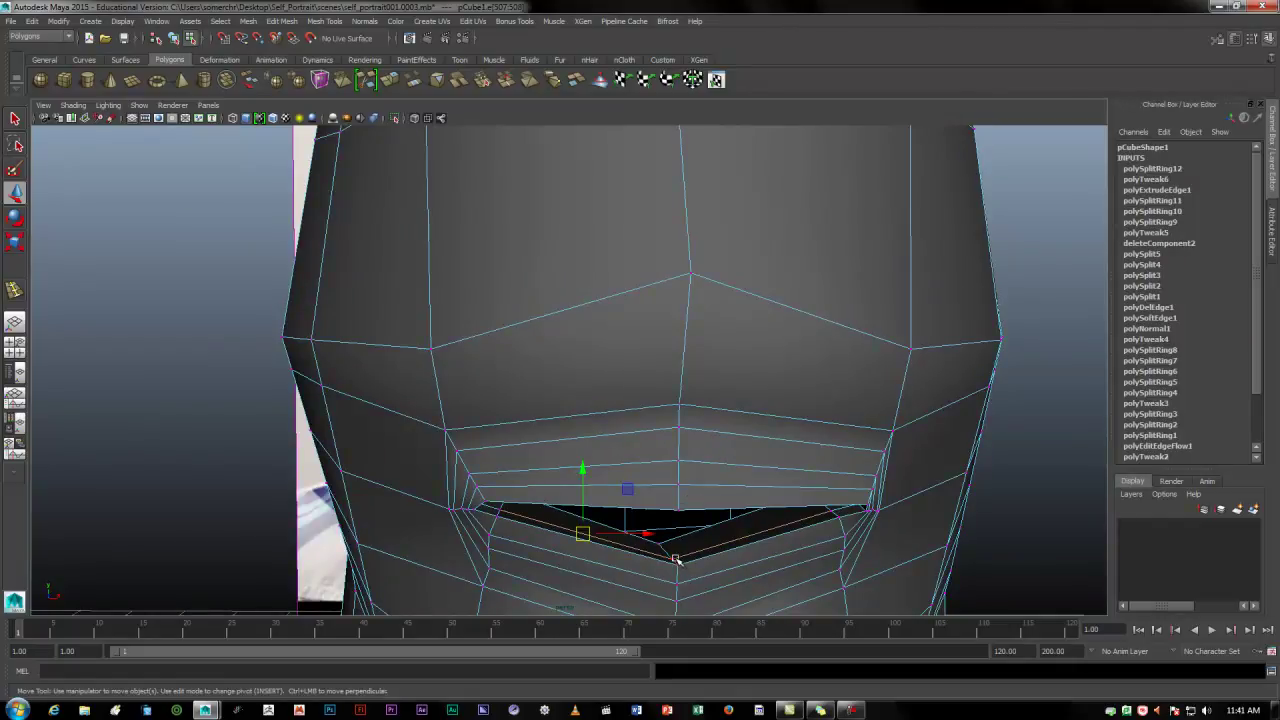
Move the centre vertex of the lower inner-mouth loop forward in the side view so it sits just behind the lip front.
left_click(676, 558)
left_click_drag(722, 607, 608, 423, "alt")
left_click_drag(608, 505, 686, 446, "alt")
key("space")
key("space")
scroll(470, 402, "up", 5)
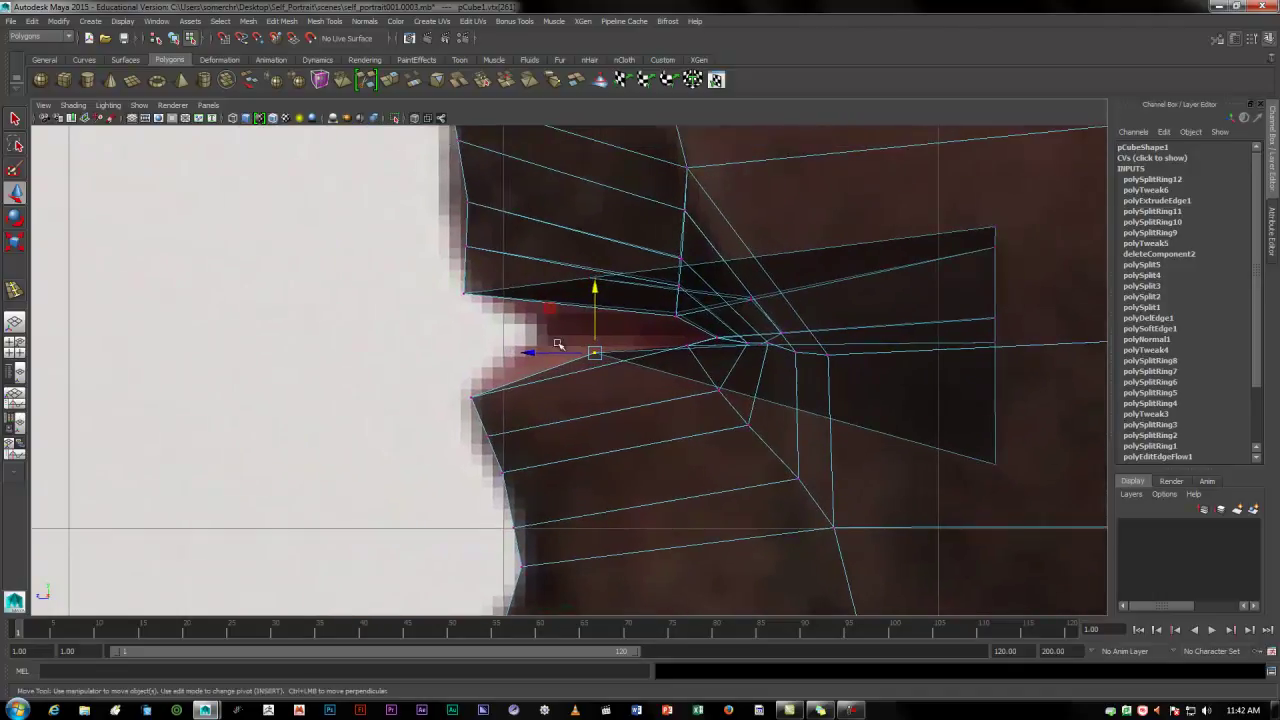
left_click_drag(531, 351, 449, 343)
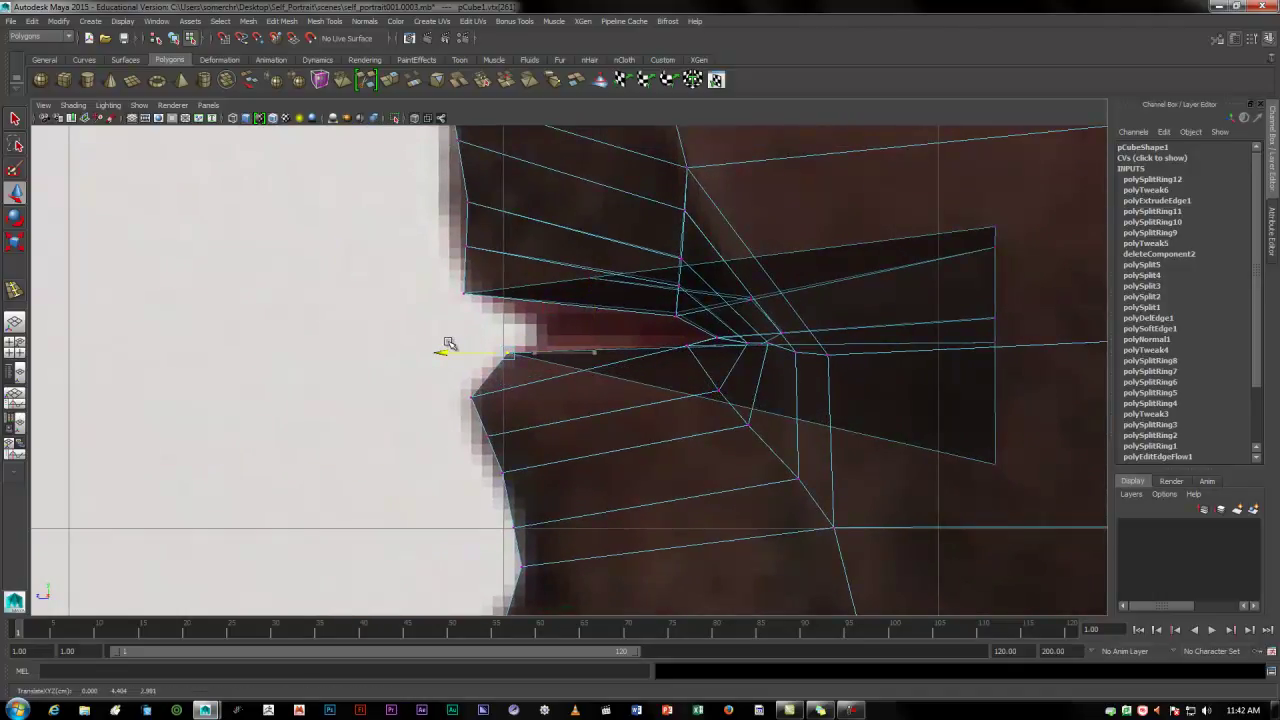
left_click_drag(449, 342, 507, 344)
Pull the top front vertex of the lower lip forward and up, and move the vertex below it forward to the reference silhouette.
left_click(472, 397)
left_click_drag(408, 397, 393, 397)
left_click_drag(457, 334, 461, 326)
left_click(487, 437)
left_click_drag(420, 438, 398, 434)
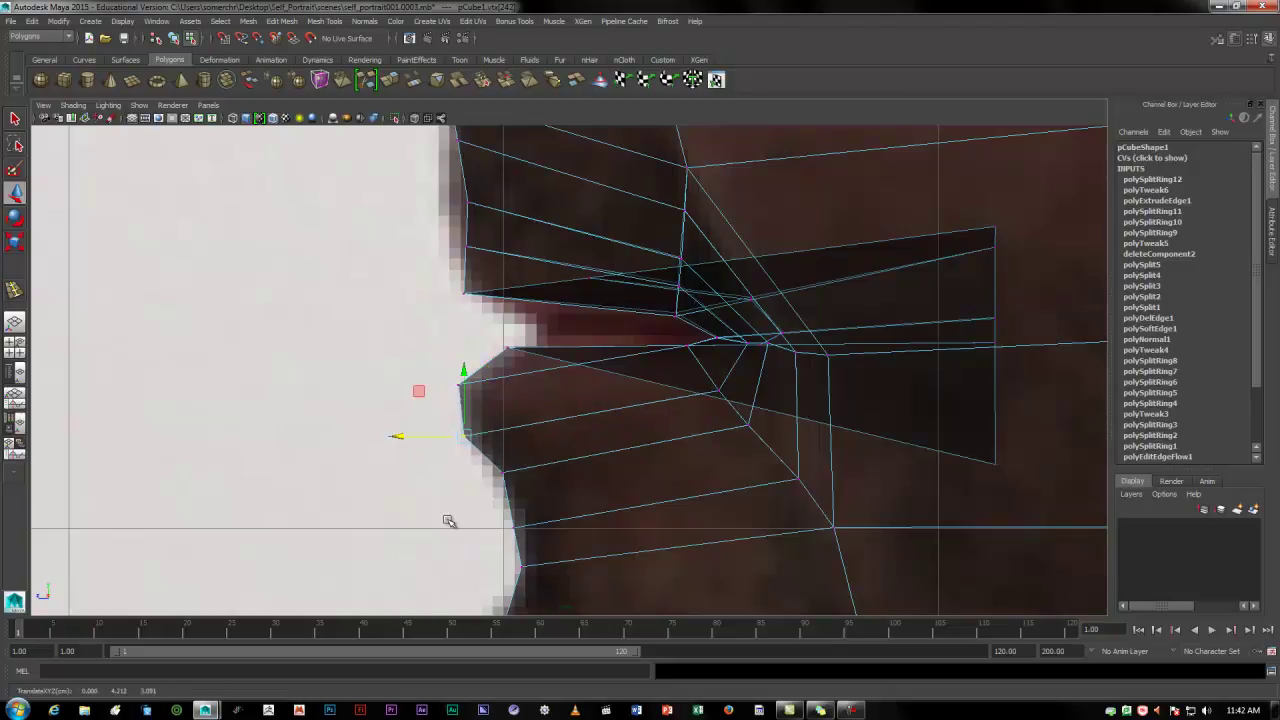
Nudge the next lower-lip profile vertex forward and raise the one beneath it to follow the crease under the lip.
left_click(510, 472)
middle_click_drag(474, 491, 455, 446, "alt")
left_click_drag(430, 430, 424, 430)
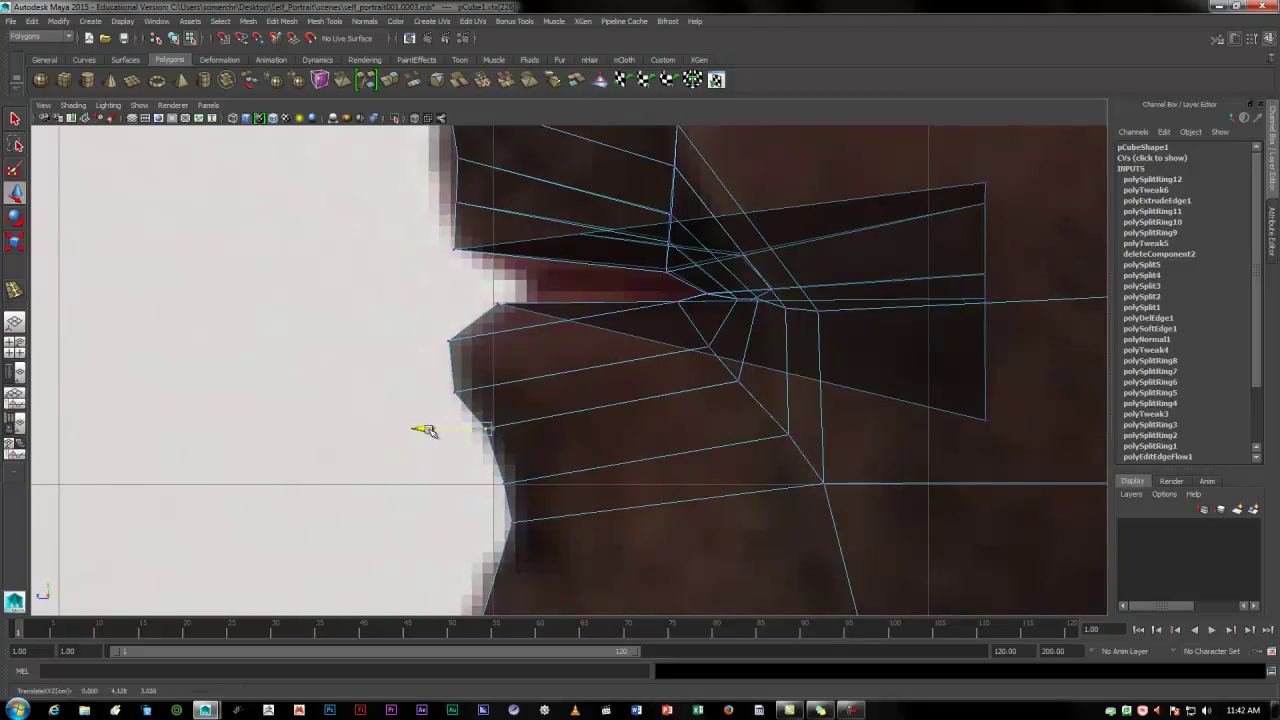
left_click_drag(505, 420, 505, 428)
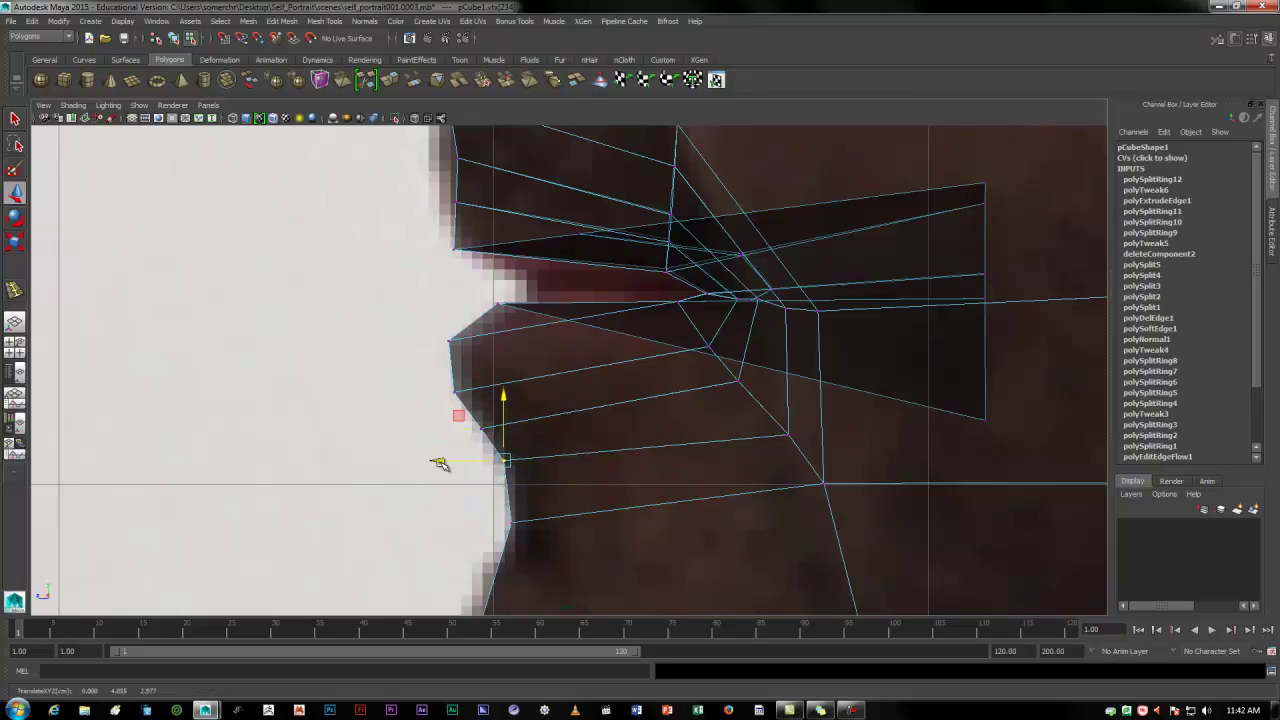
Move the centre vertex of the upper inner-mouth loop slightly down and forward toward the lip front in the side view.
middle_click_drag(451, 458, 448, 348, "alt")
scroll(491, 302, "down", 5)
scroll(617, 371, "up", 5)
left_click_drag(617, 371, 657, 400, "alt")
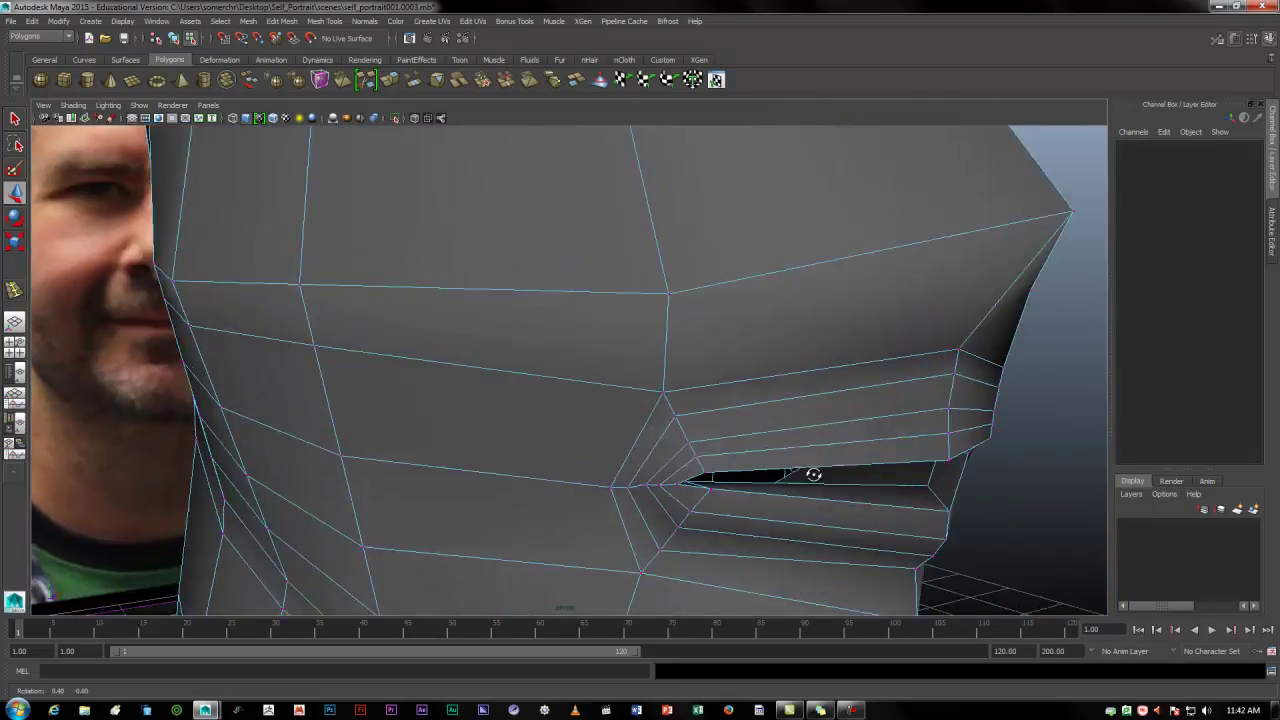
left_click(600, 400)
key("space")
scroll(535, 245, "up", 5)
key("ctrl+z")
key("space")
left_click_drag(709, 400, 640, 205, "alt")
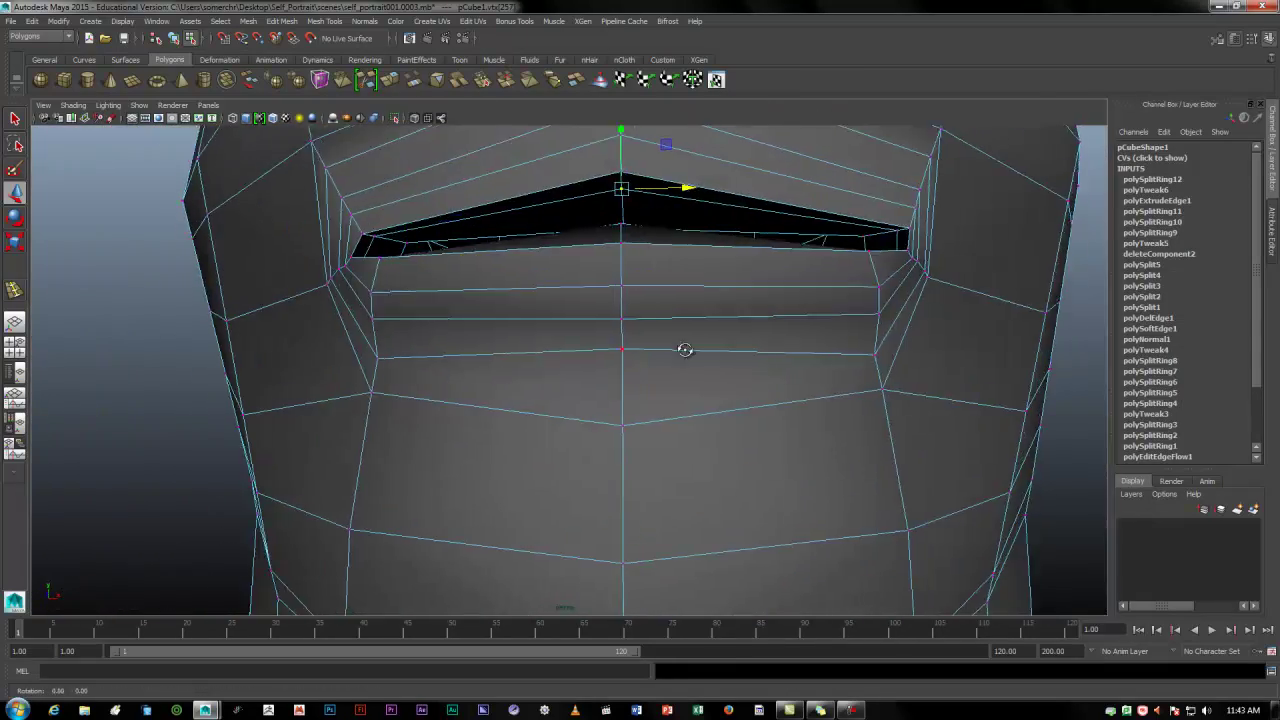
key("space")
left_click_drag(564, 148, 563, 160)
left_click_drag(535, 222, 466, 215)
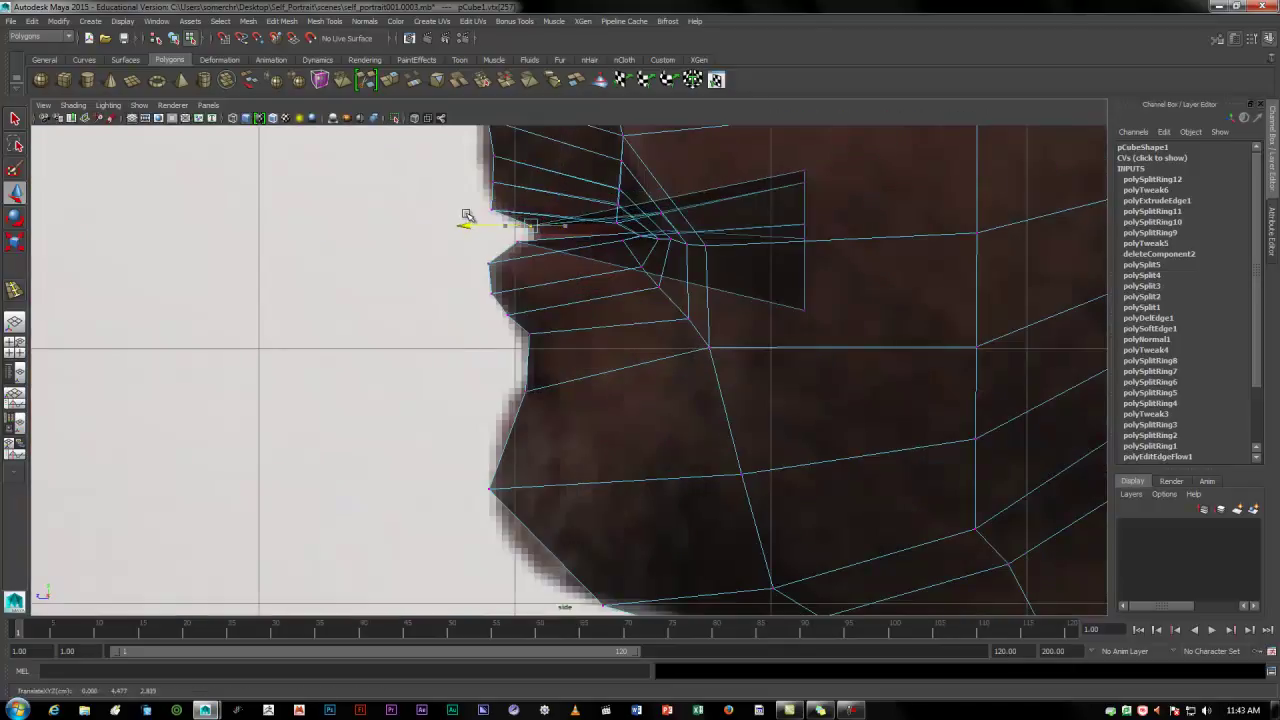
Adjust the height of the upper inner-mouth loop vertex near the mouth corner and check it in the side view.
key("space")
key("space")
left_click_drag(640, 270, 380, 225, "alt")
left_click(420, 232)
left_click_drag(482, 233, 300, 245)
key("space")
key("space")
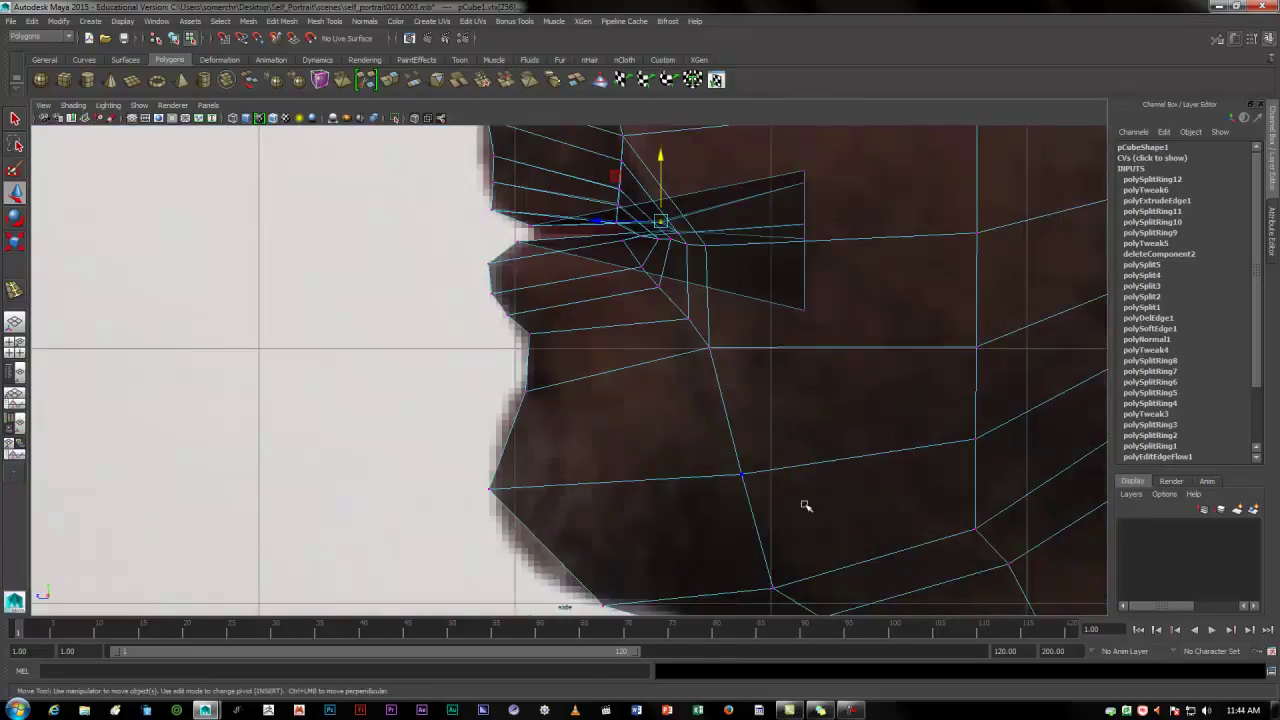
Move the front upper-lip profile vertices forward to the reference silhouette in the side view.
left_click(482, 228)
left_click(425, 226)
middle_click_drag(409, 200, 363, 306, "alt")
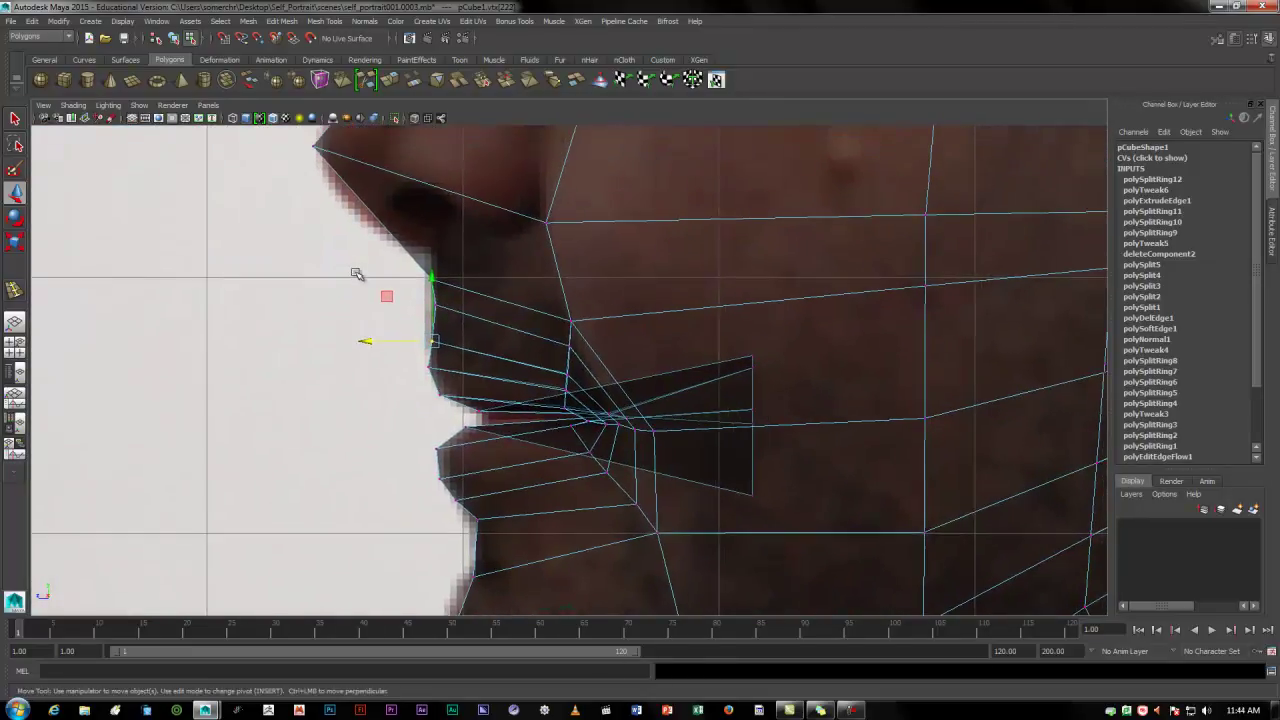
left_click(356, 278)
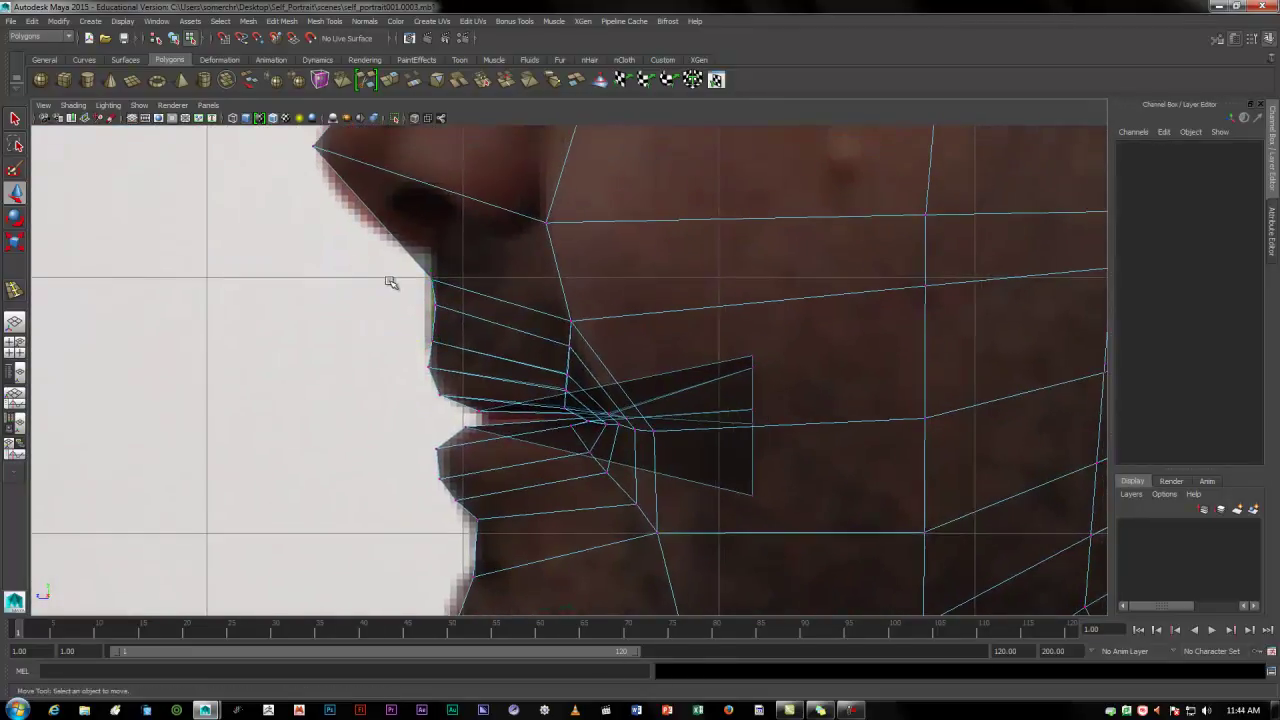
Raise the outer mouth-loop vertex under the nose, and move its neighbour below the nostril up and forward.
left_click(447, 277)
left_click_drag(432, 220, 431, 191)
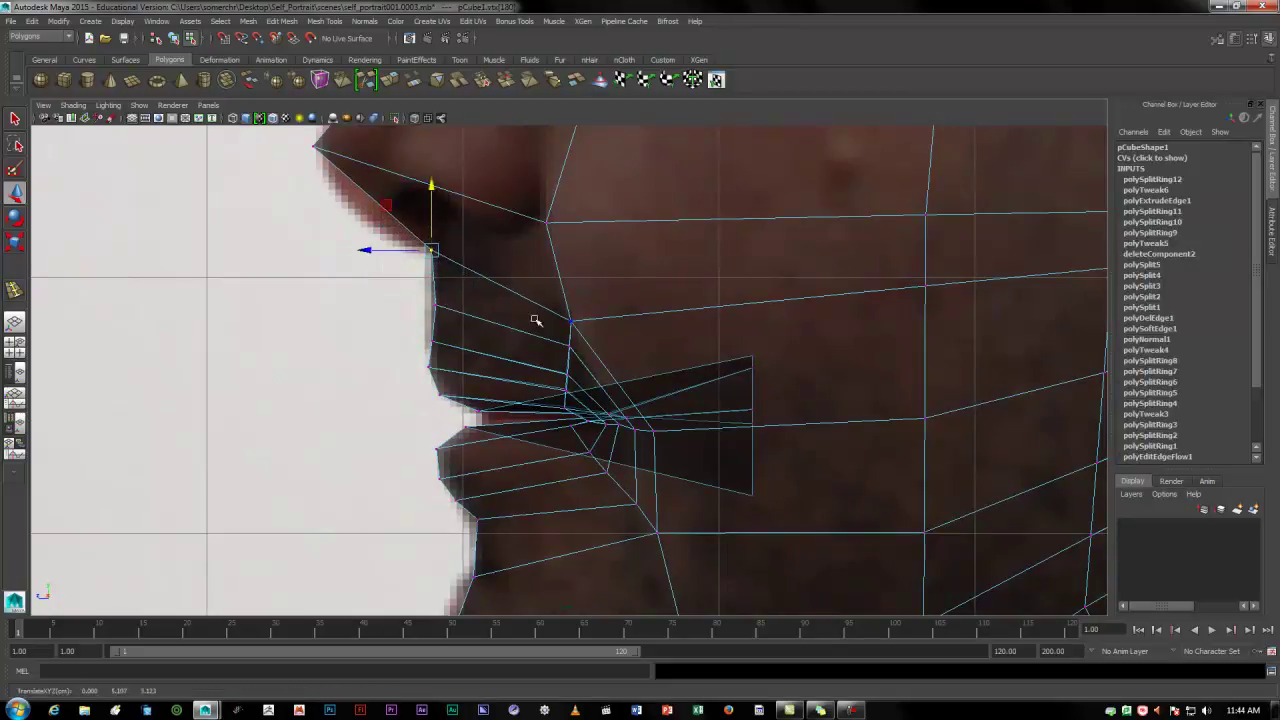
left_click(571, 321)
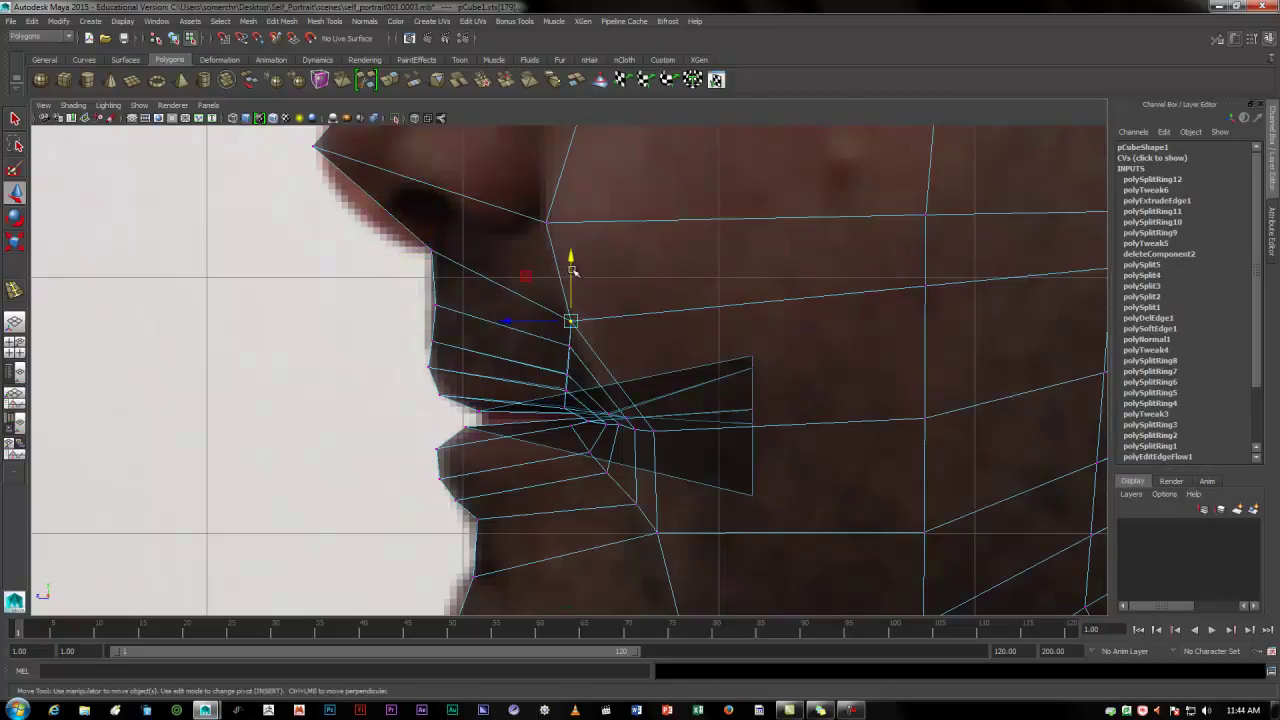
left_click_drag(570, 262, 574, 214)
left_click_drag(506, 274, 491, 277)
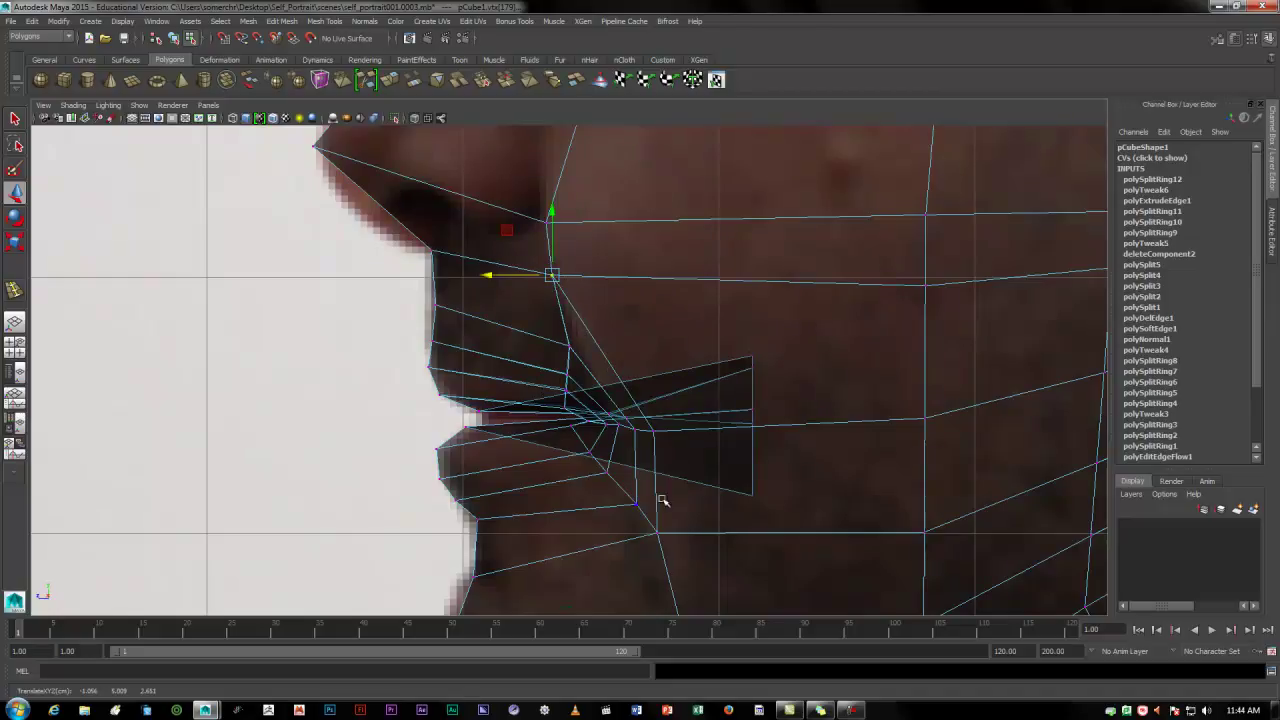
Nudge the profile vertex above the chin and pull two upper-lip profile vertices forward to match the side reference.
middle_click_drag(449, 557, 453, 457, "alt")
left_click(481, 471)
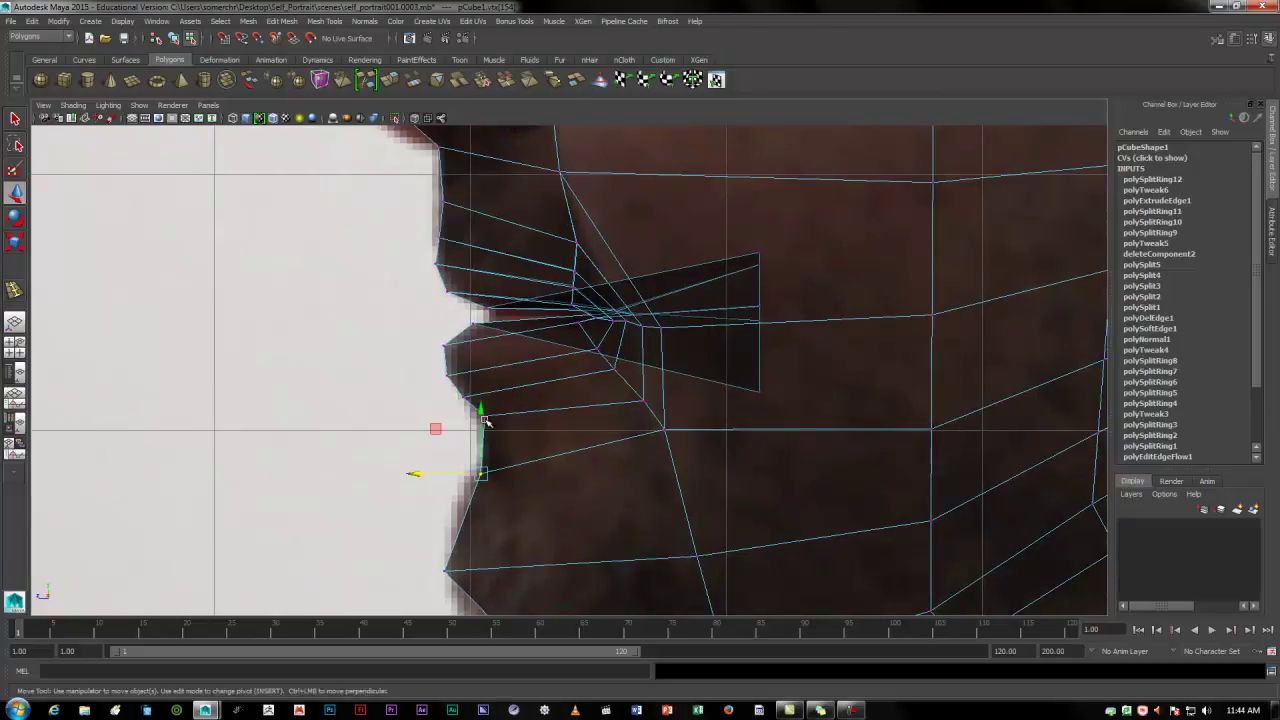
left_click(481, 409)
left_click(445, 201)
left_click(375, 201)
left_click_drag(375, 201, 372, 238)
left_click(434, 238)
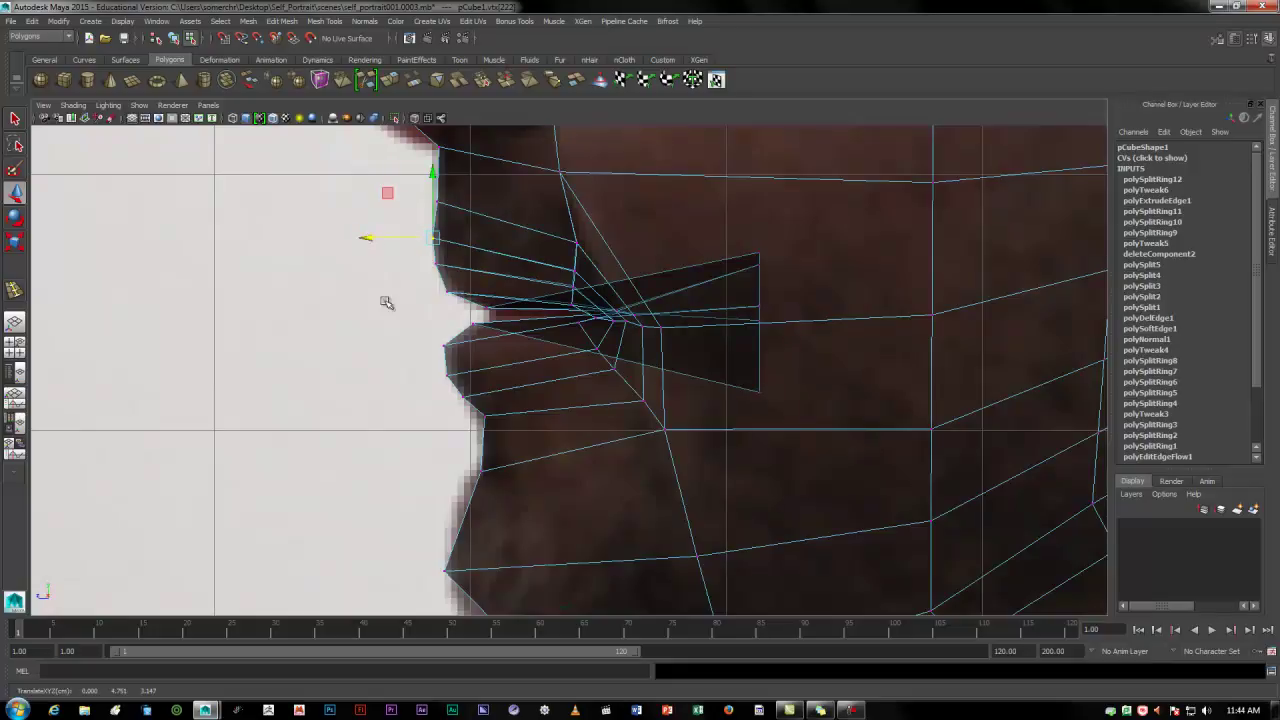
Examine the reshaped lips in the perspective view from several angles with smooth mesh preview on.
left_click(559, 172)
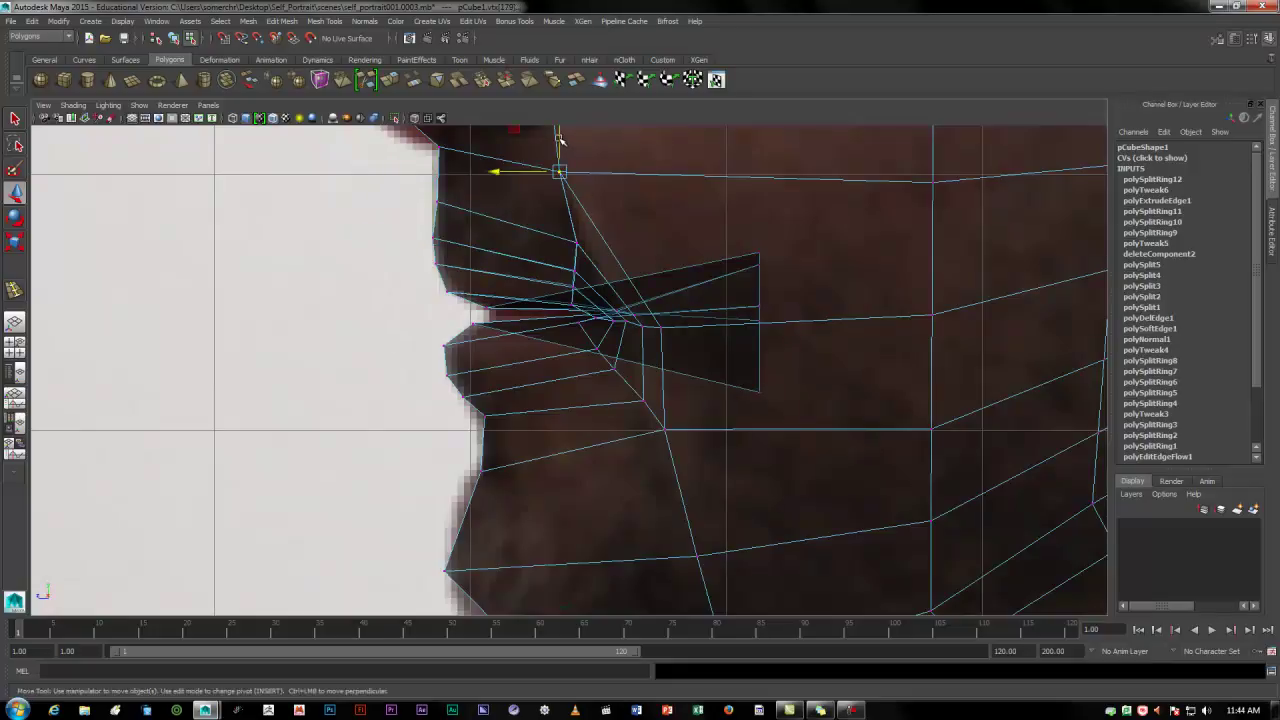
scroll(601, 338, "down", 5)
left_click_drag(609, 388, 629, 380, "alt")
left_click(409, 326)
key("space")
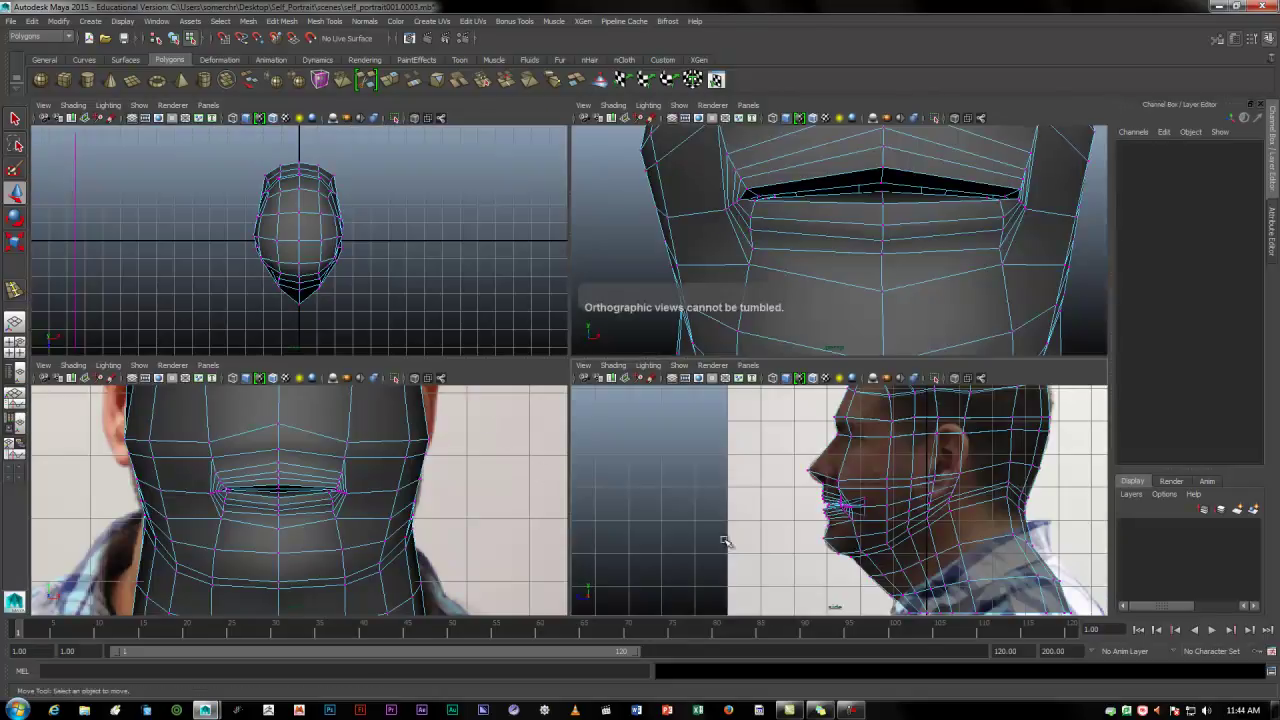
key("space")
left_click_drag(760, 374, 749, 366, "alt")
scroll(745, 376, "down", 5)
left_click_drag(731, 408, 657, 457, "alt")
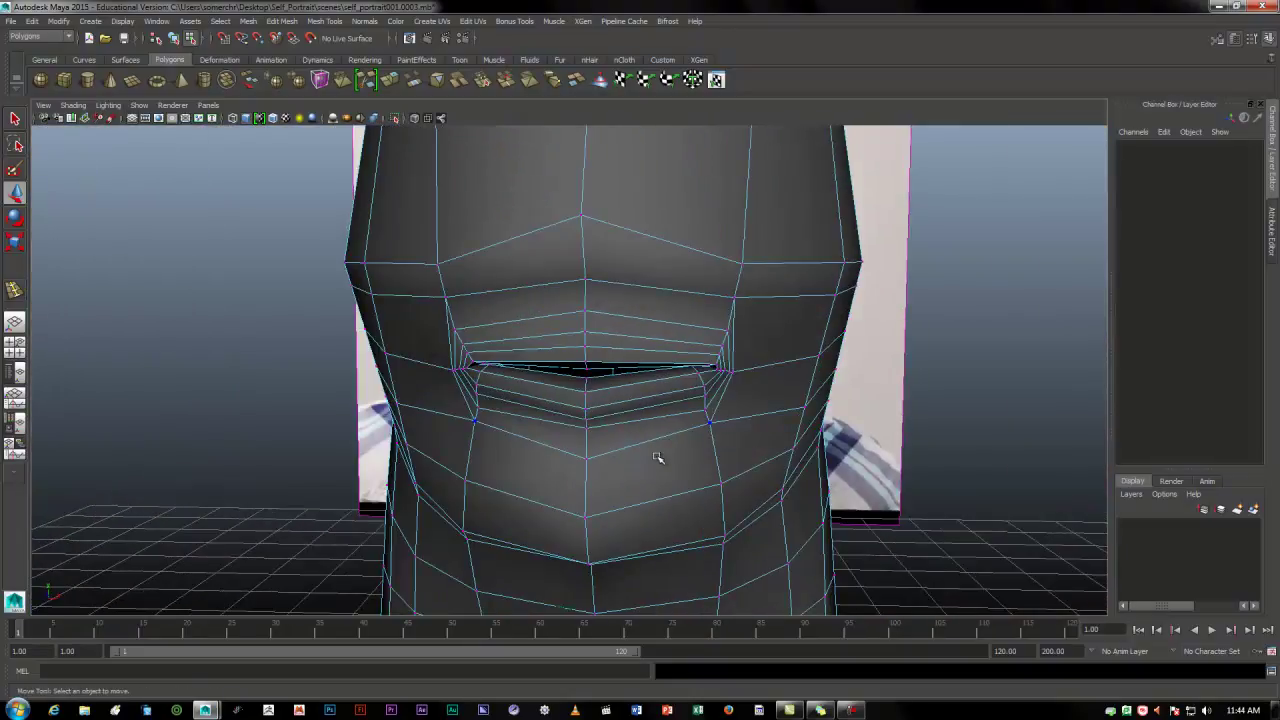
key("3")
mouse_move(569, 452)
left_mouse_down("alt")
mouse_move(663, 443)
mouse_move(710, 389)
mouse_move(571, 403)
mouse_move(580, 437)
mouse_move(634, 449)
mouse_move(629, 463)
mouse_move(725, 438)
mouse_move(577, 454)
left_mouse_up("alt")
scroll(666, 445, "up", 3)
left_click_drag(509, 417, 516, 433, "alt")
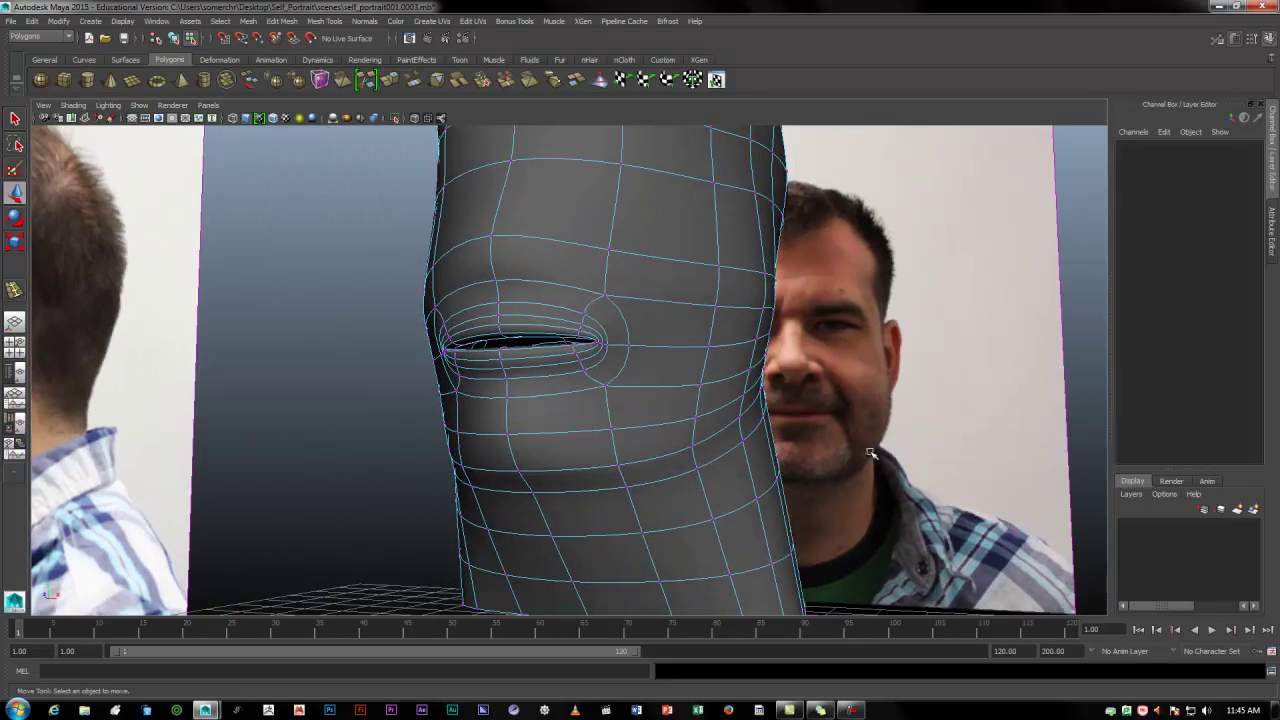
left_click_drag(428, 421, 557, 453, "alt")
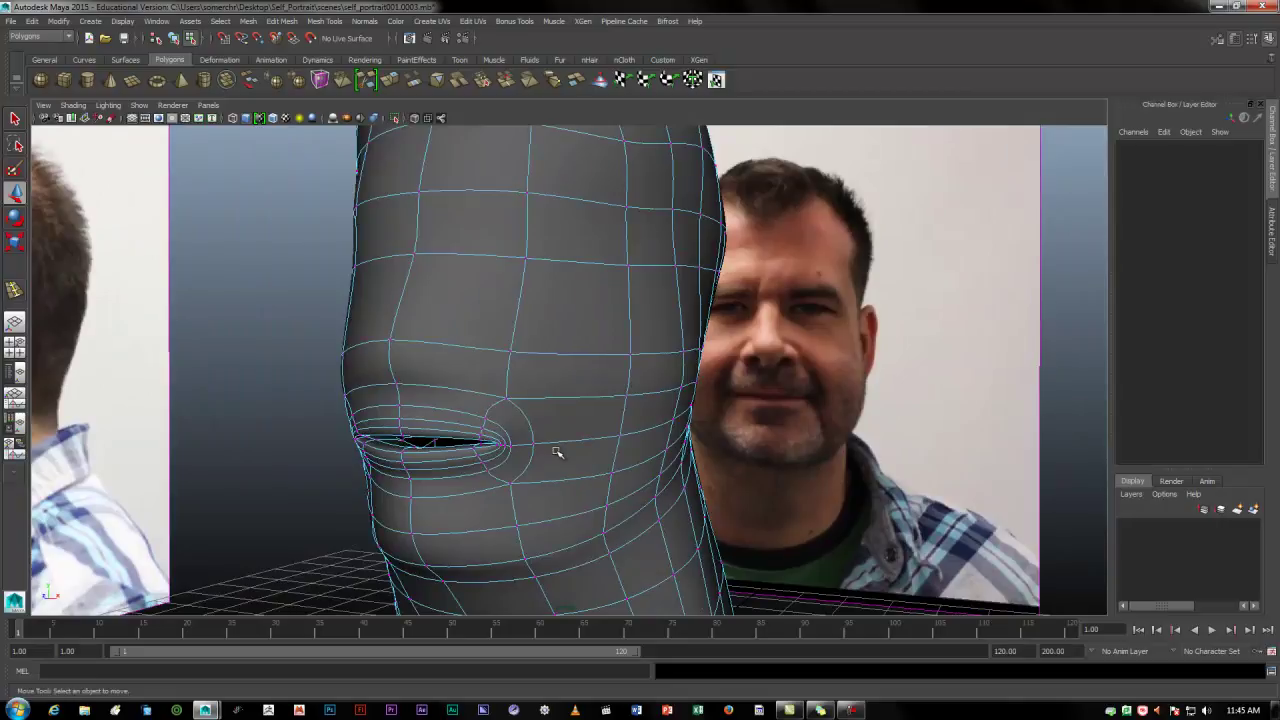